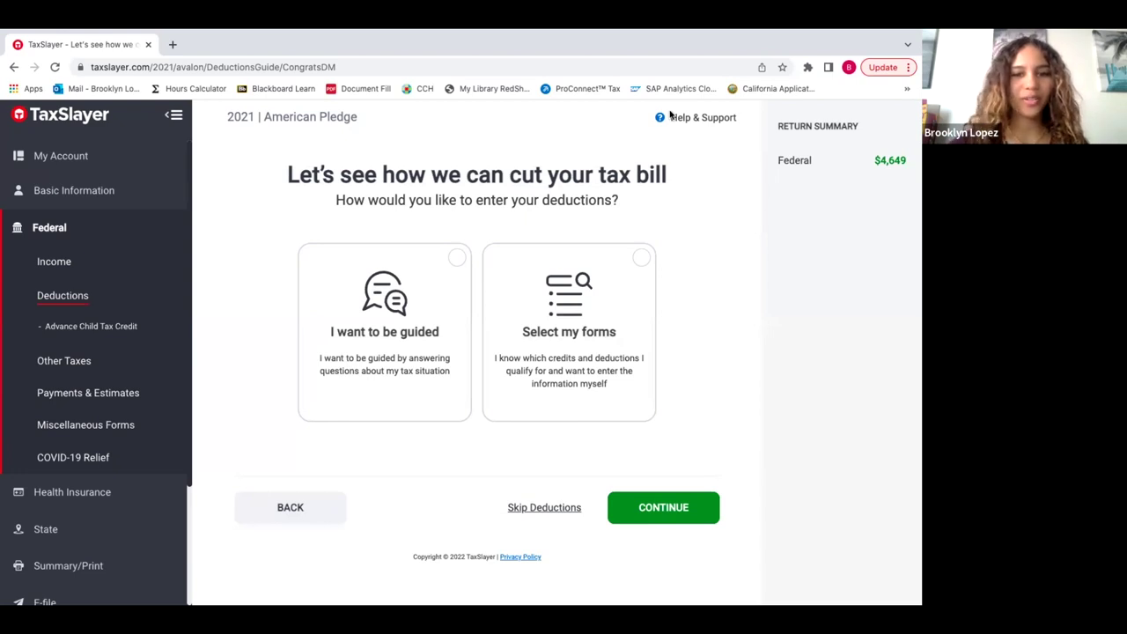
Pick the guided deductions path and answer Yes to exploring family credits and deductions
click(432, 284)
click(664, 508)
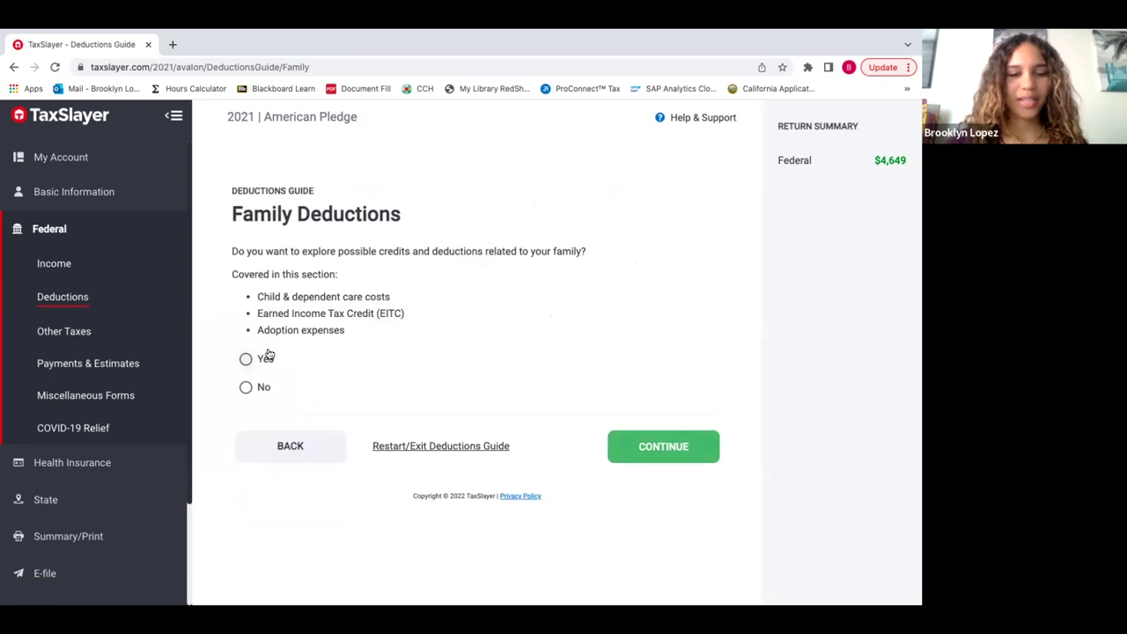
click(265, 356)
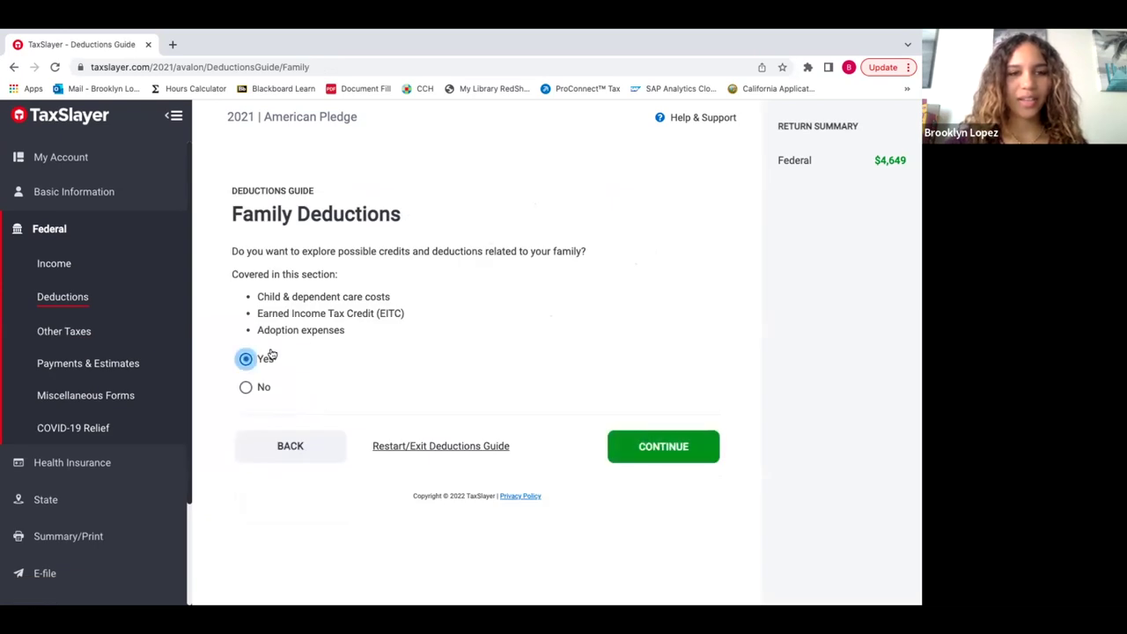
Answer Yes to Child & Dependent Care and Yes to paying work-related care expenses
click(644, 451)
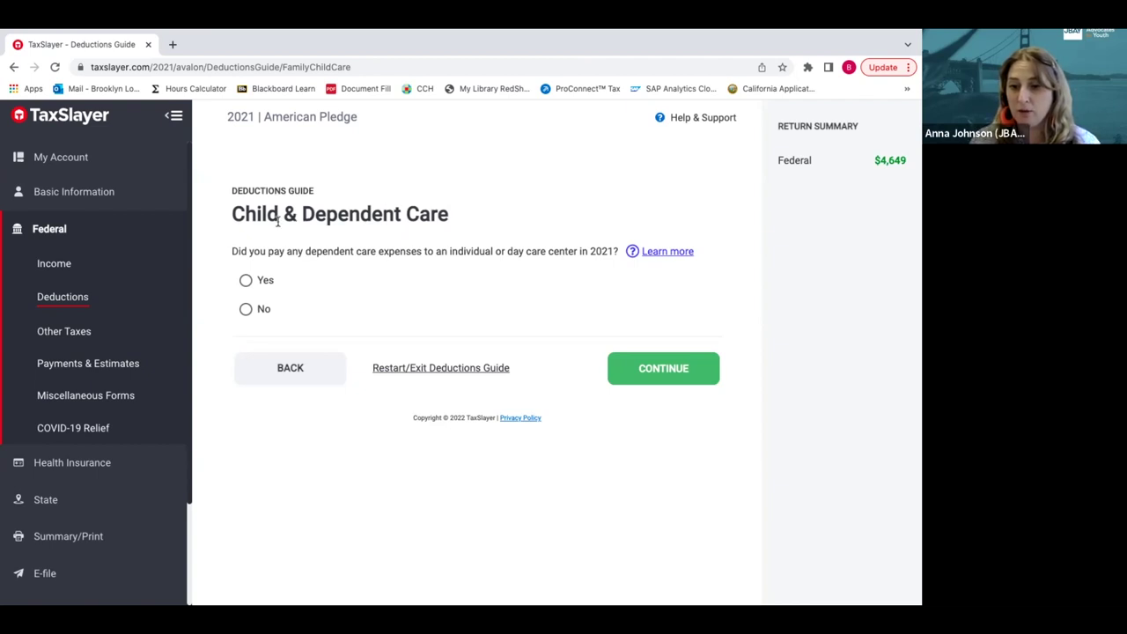
click(246, 280)
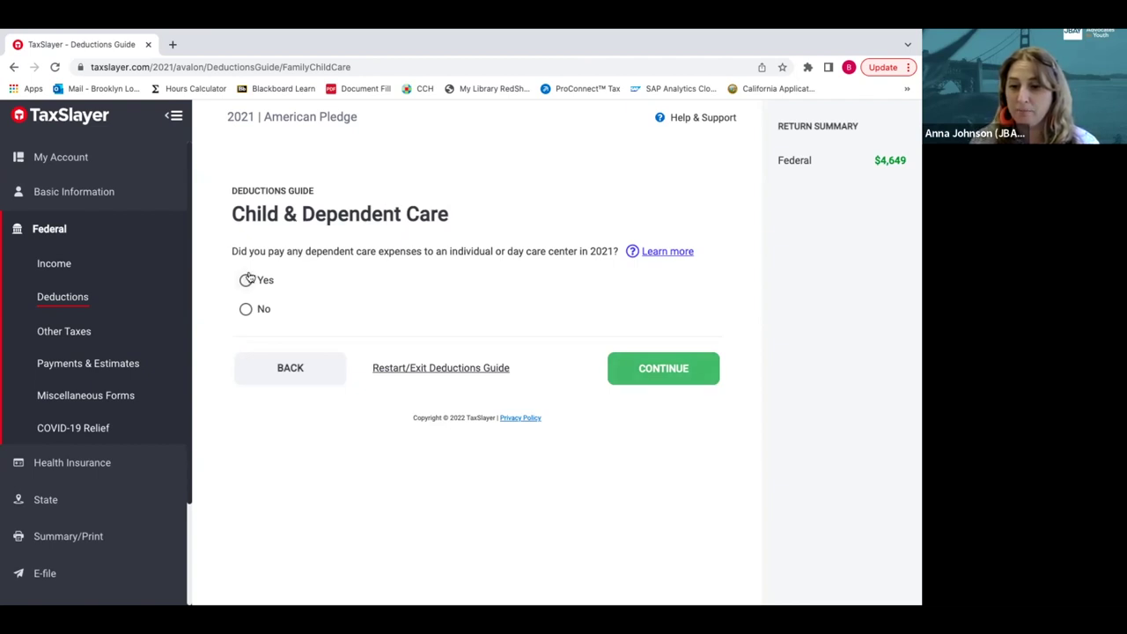
click(694, 375)
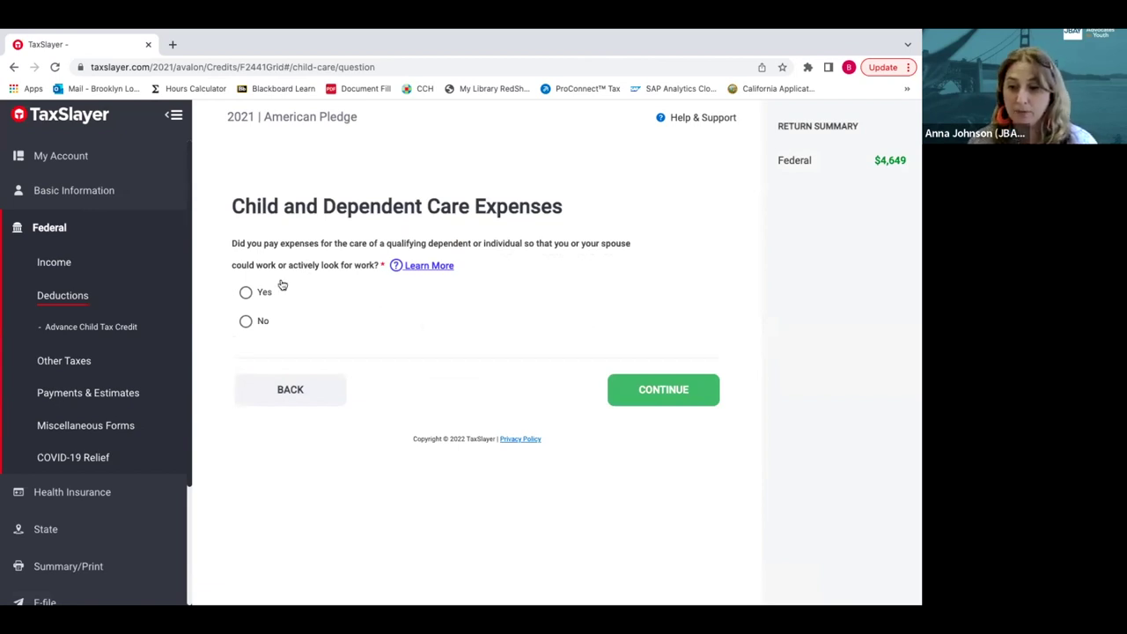
click(252, 296)
click(252, 296)
On Care Provider Information, switch the ID type from EIN to SSN/ITIN and select the city field
click(663, 389)
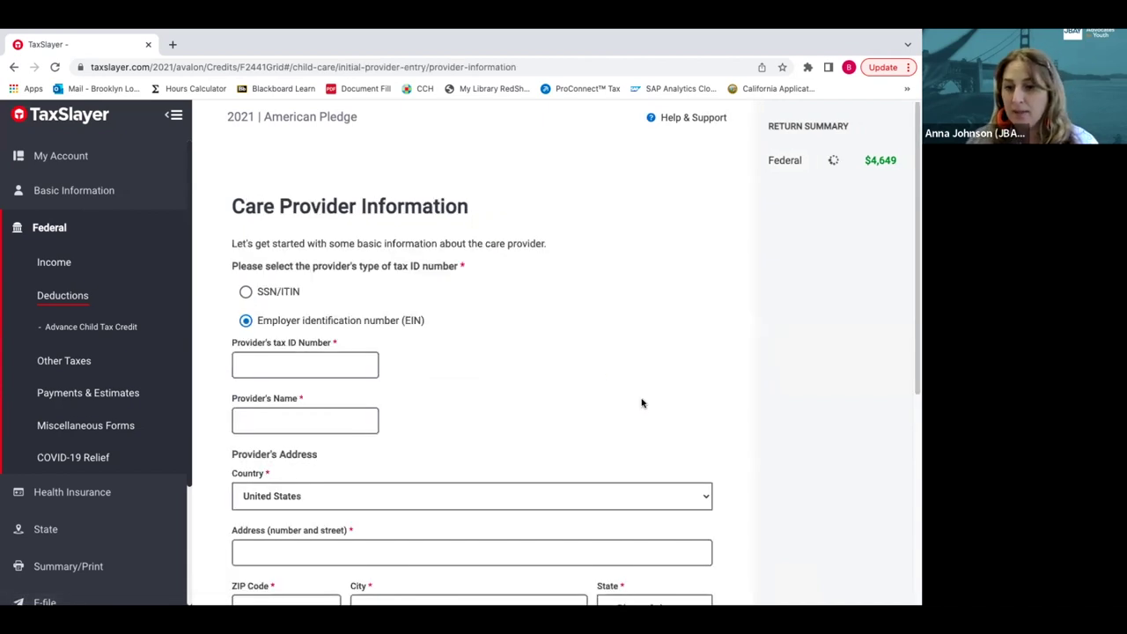
scroll(642, 404, down, 1)
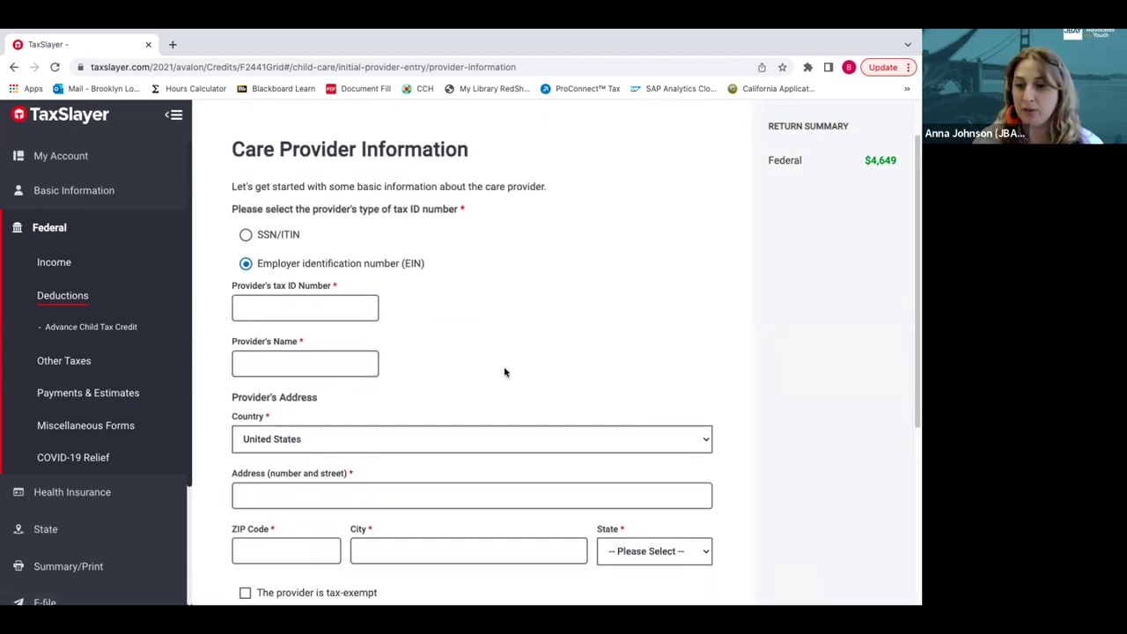
click(322, 262)
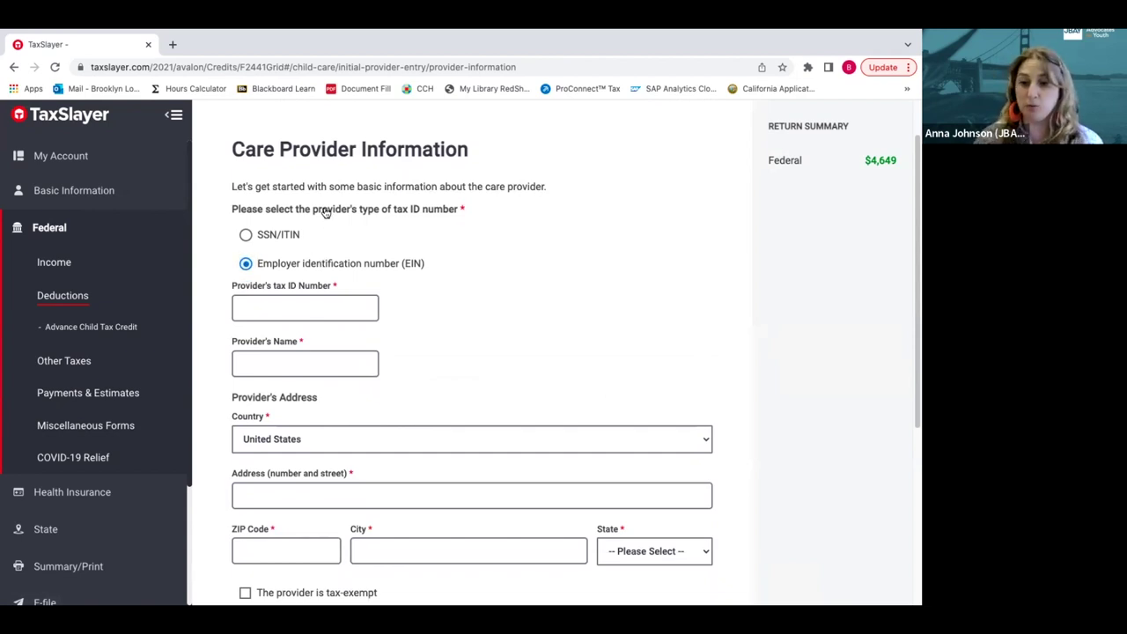
click(272, 239)
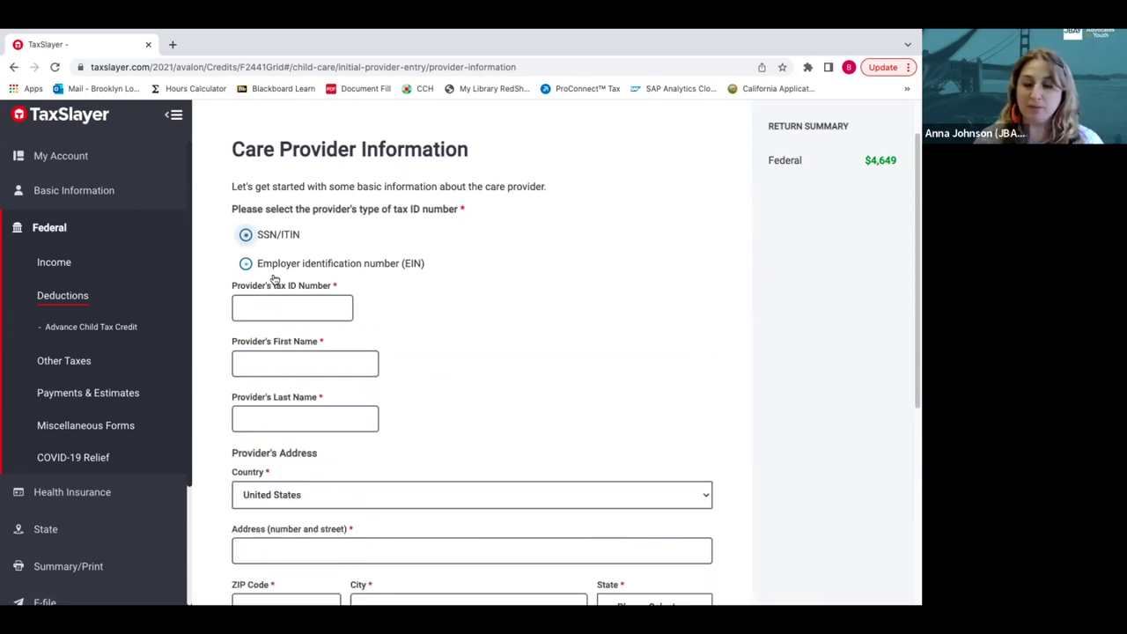
click(429, 321)
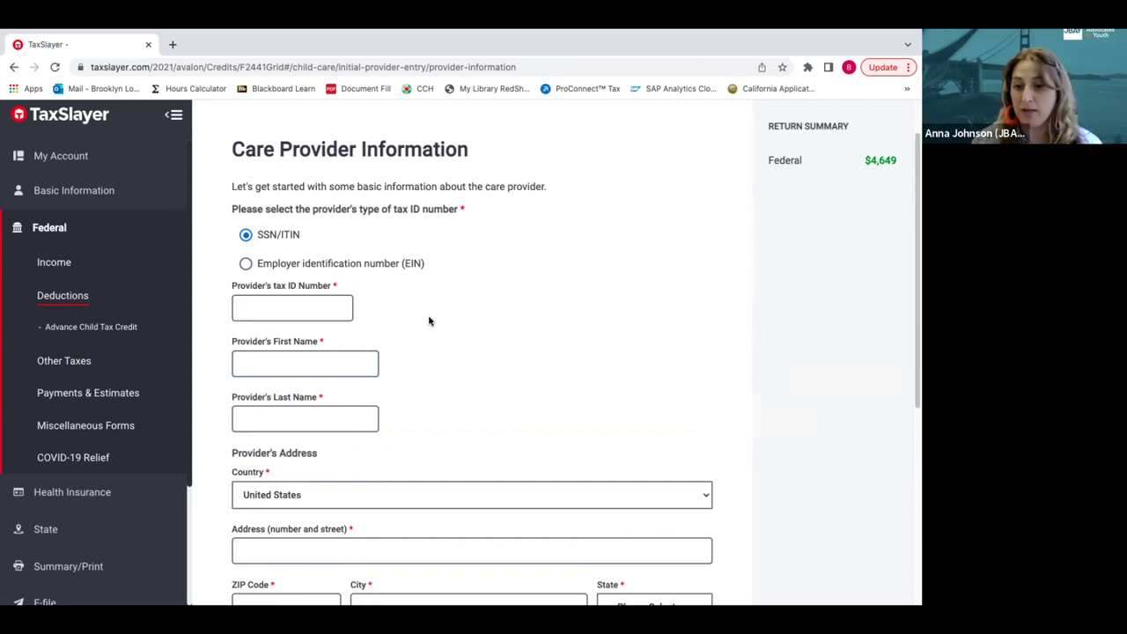
scroll(429, 321, down, 3)
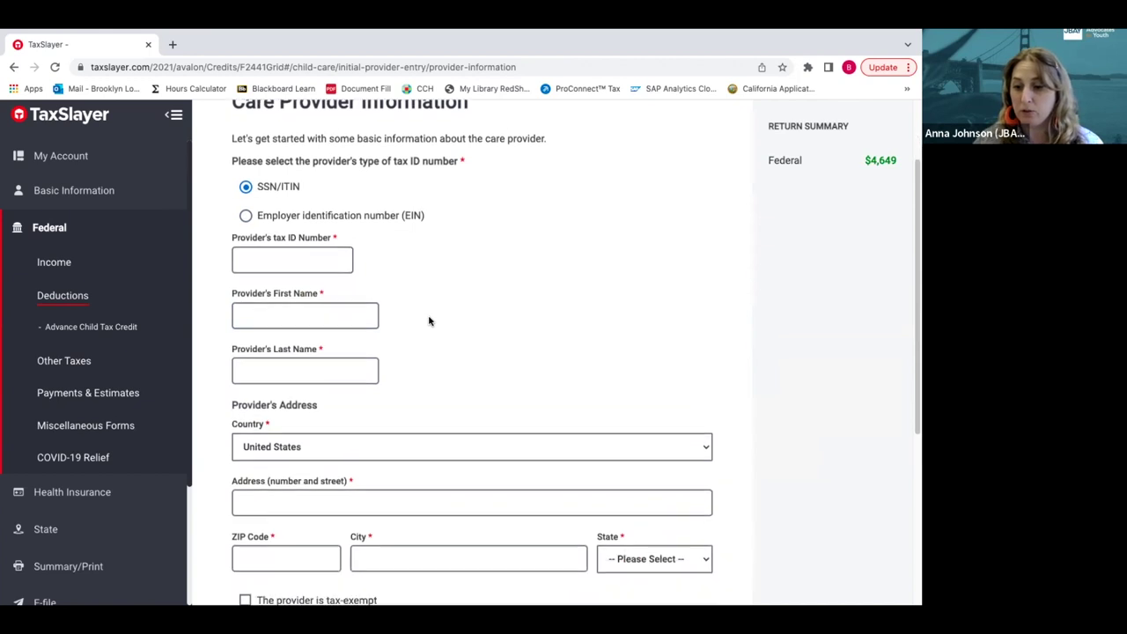
scroll(429, 320, down, 3)
click(431, 322)
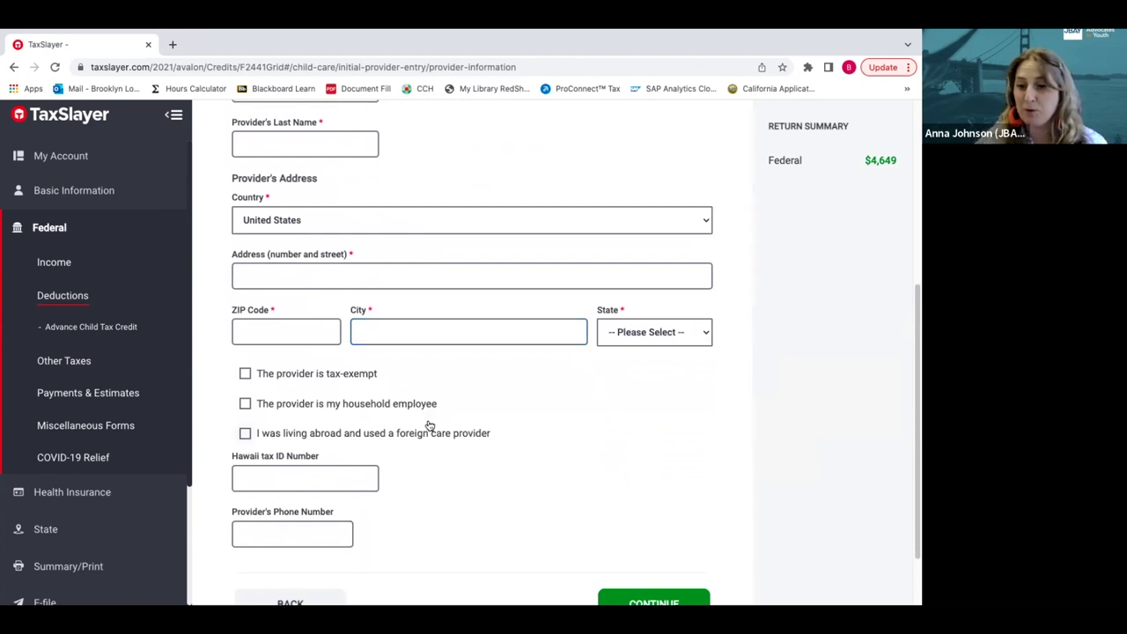
Set the provider's ID type back to EIN, select the address and phone fields, and submit
scroll(429, 426, down, 1)
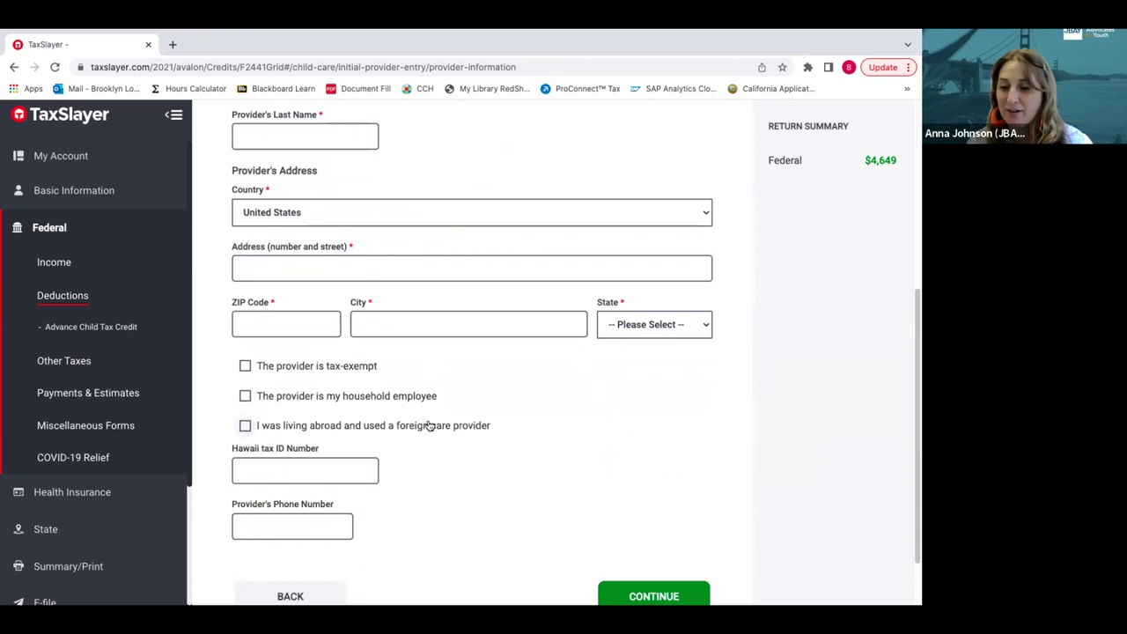
scroll(429, 426, up, 1)
scroll(429, 425, up, 5)
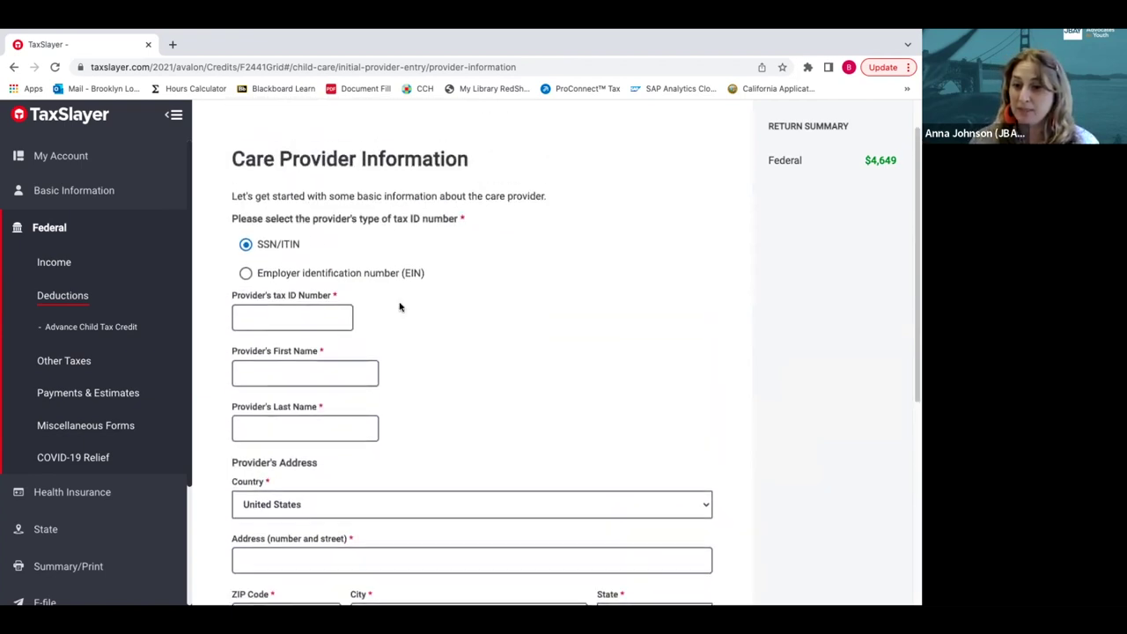
click(395, 272)
click(400, 490)
scroll(401, 491, down, 2)
scroll(401, 491, down, 3)
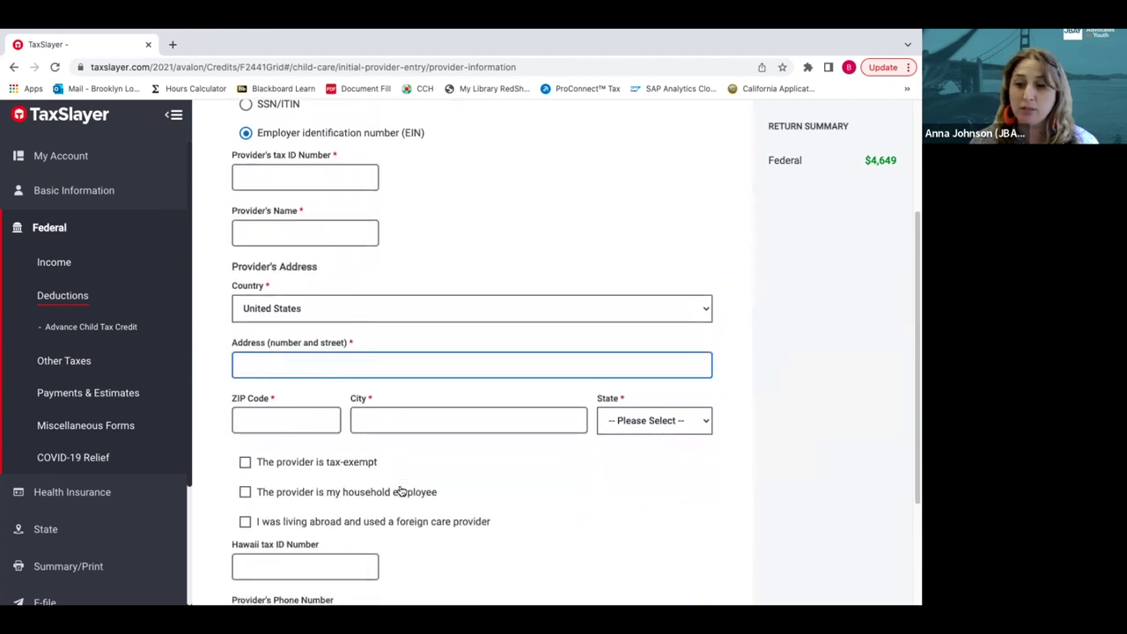
scroll(401, 491, down, 1)
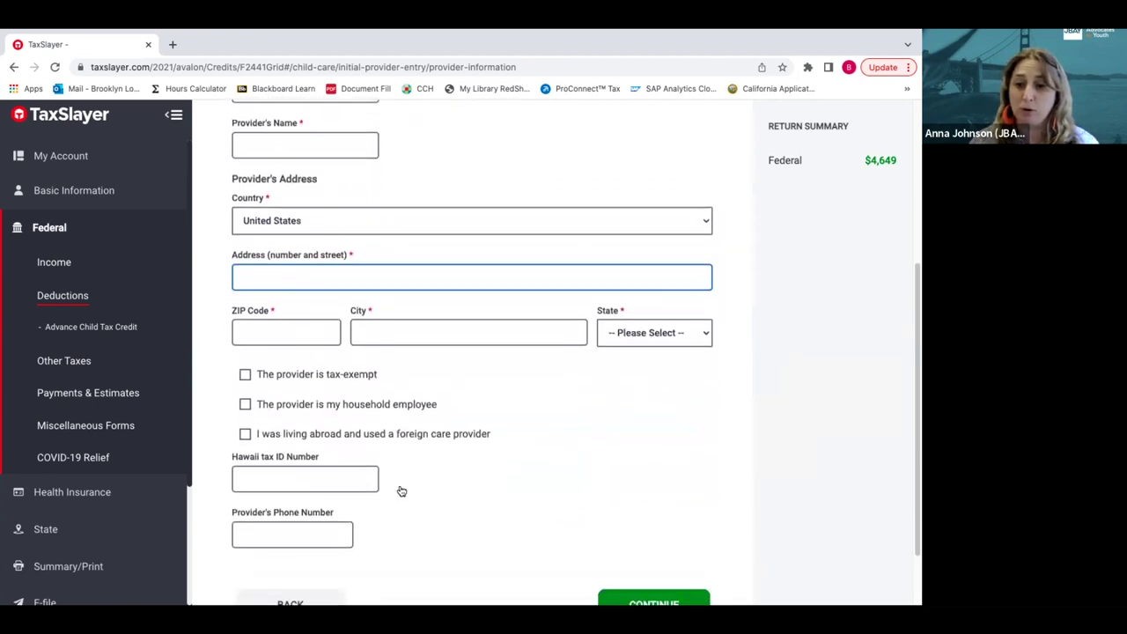
click(351, 529)
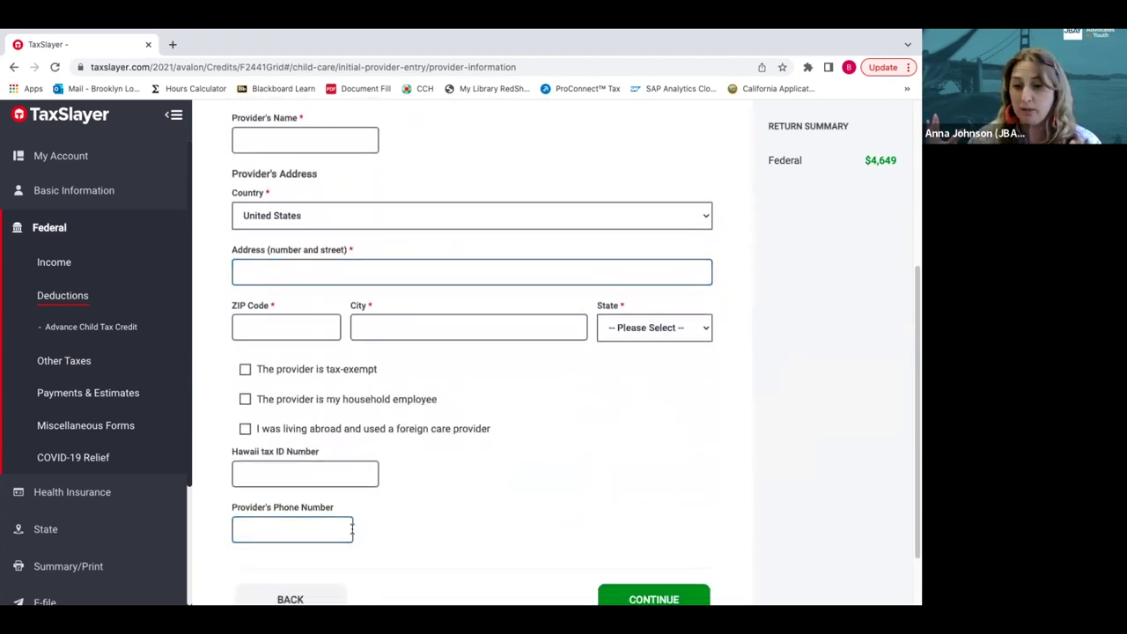
click(352, 529)
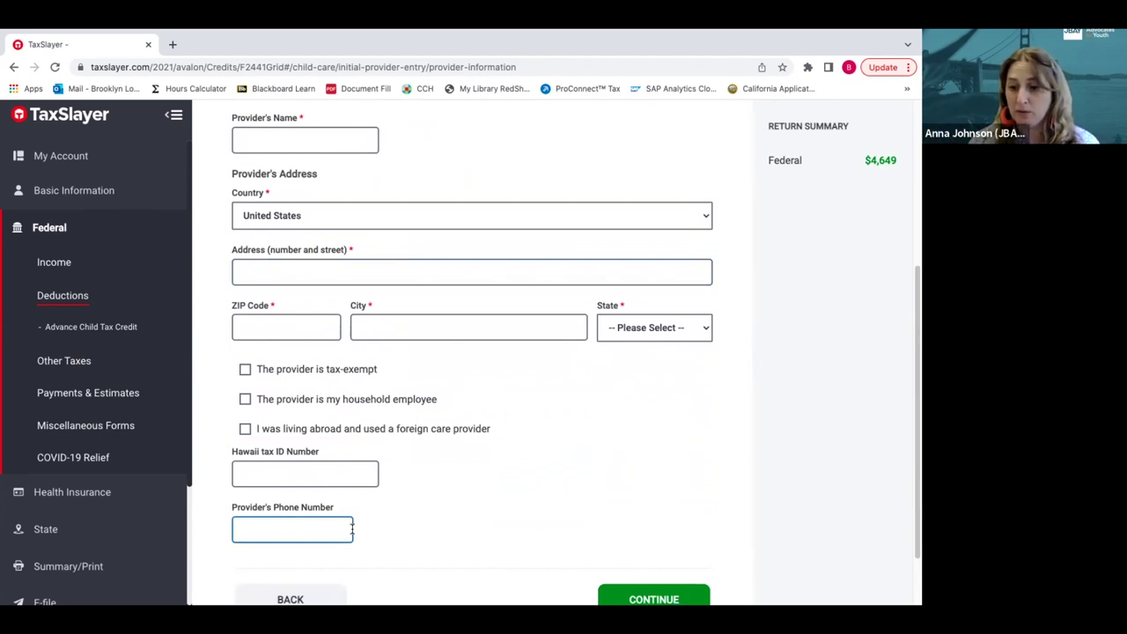
click(653, 599)
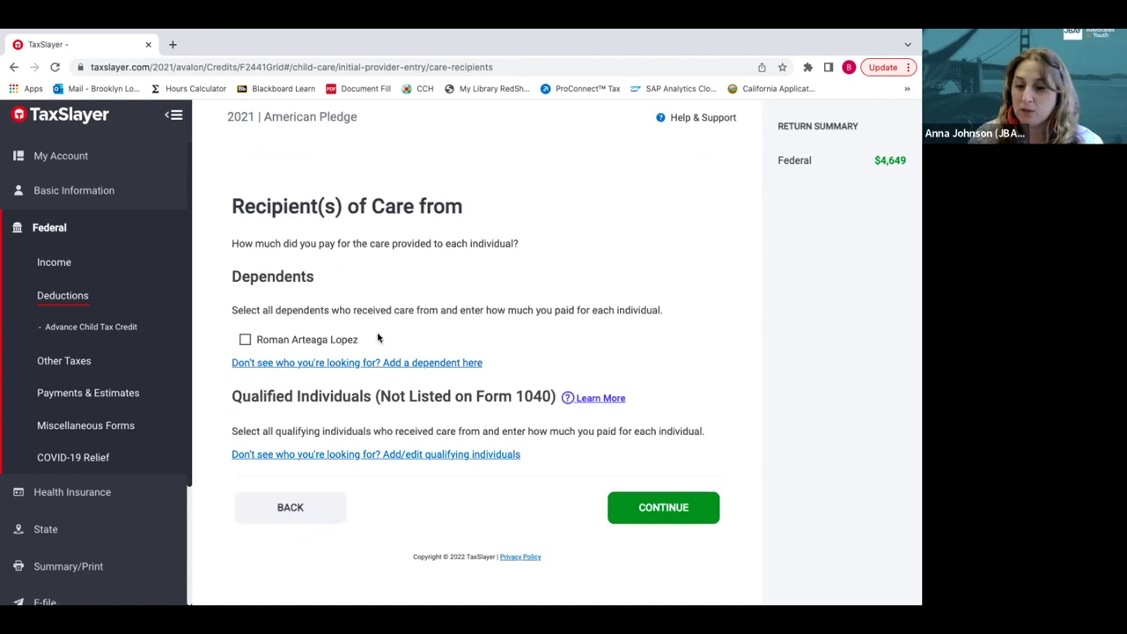
Mark the dependent as receiving care and enter 5000 as the amount paid
click(260, 342)
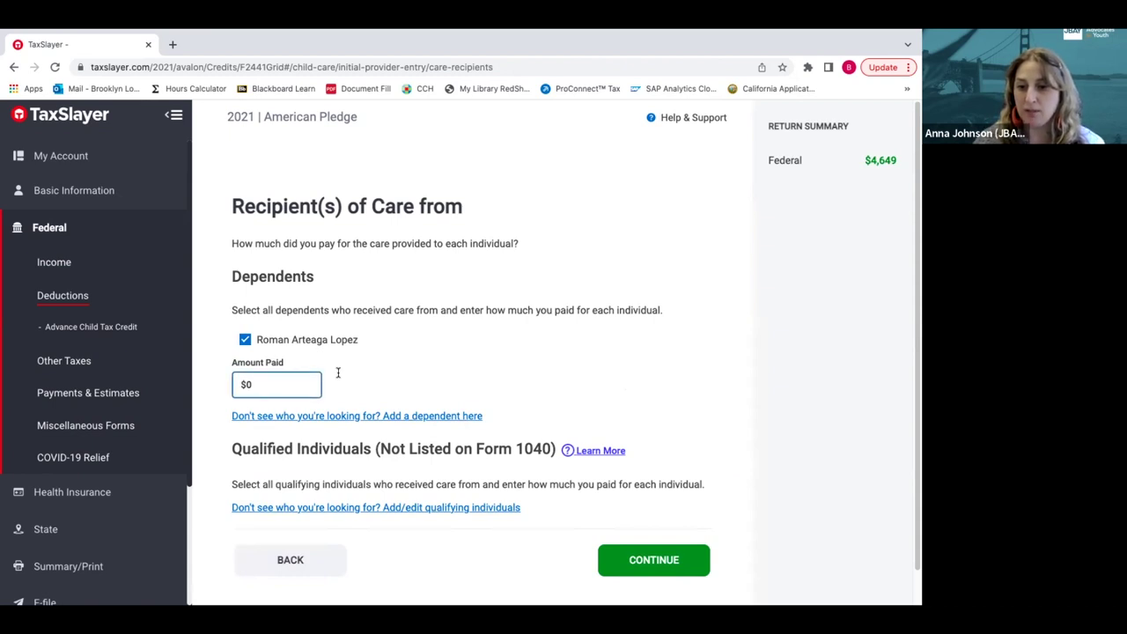
click(310, 385)
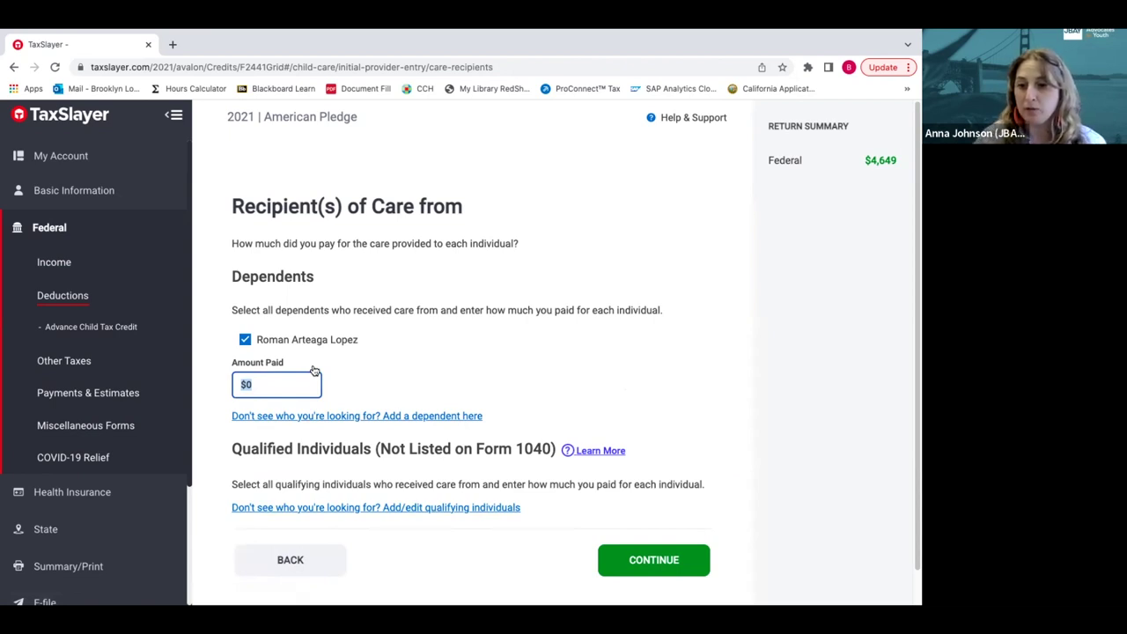
text(5000)
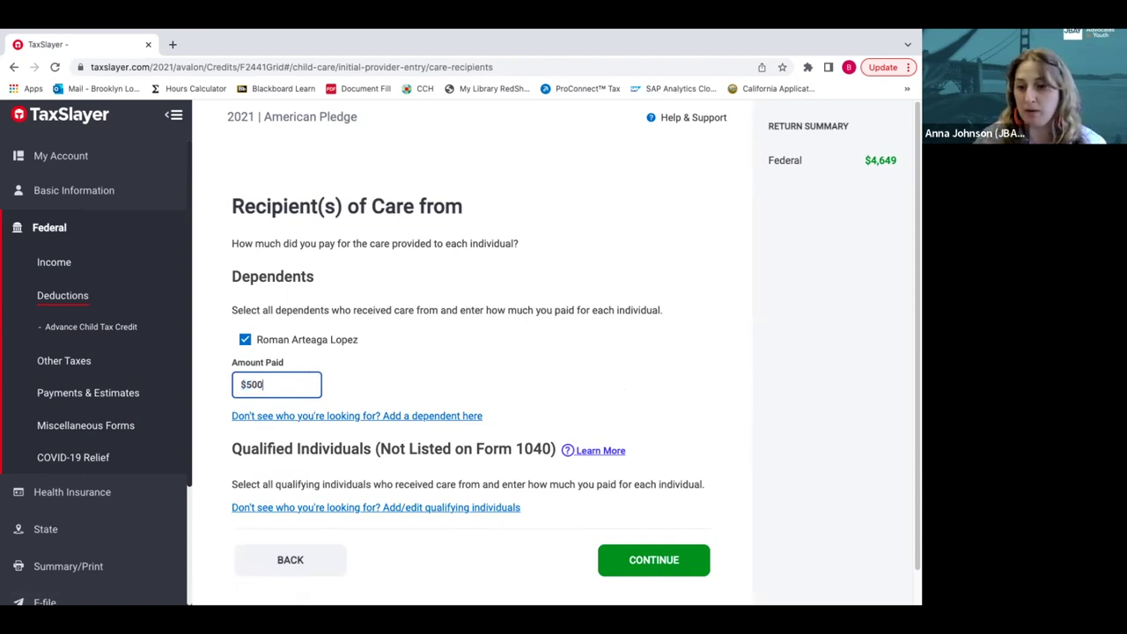
scroll(477, 331, down, 1)
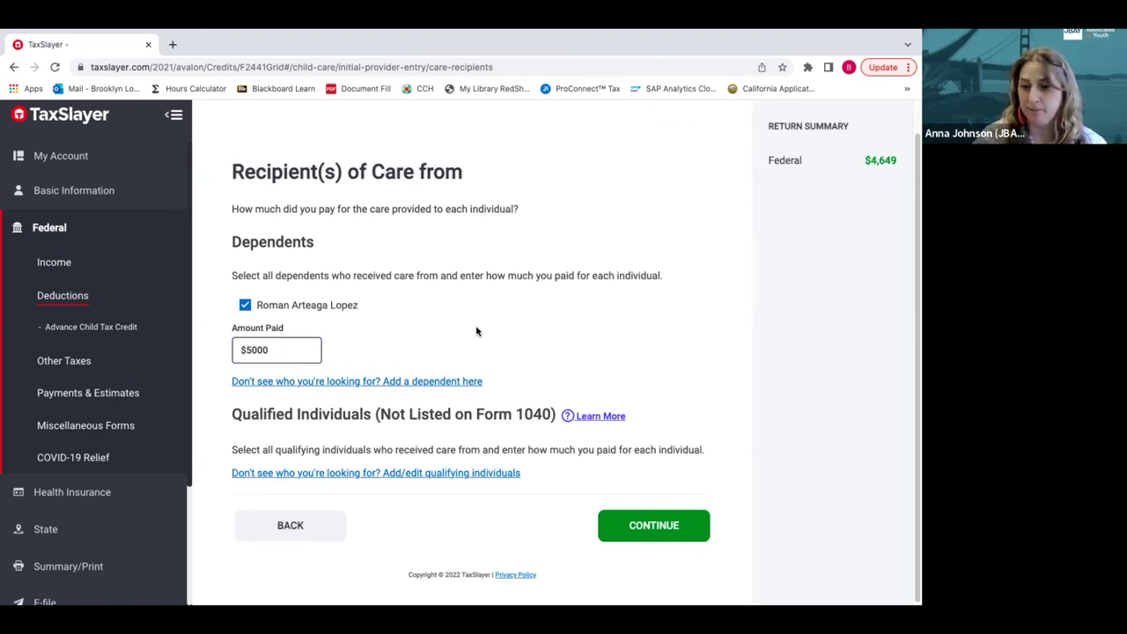
click(621, 526)
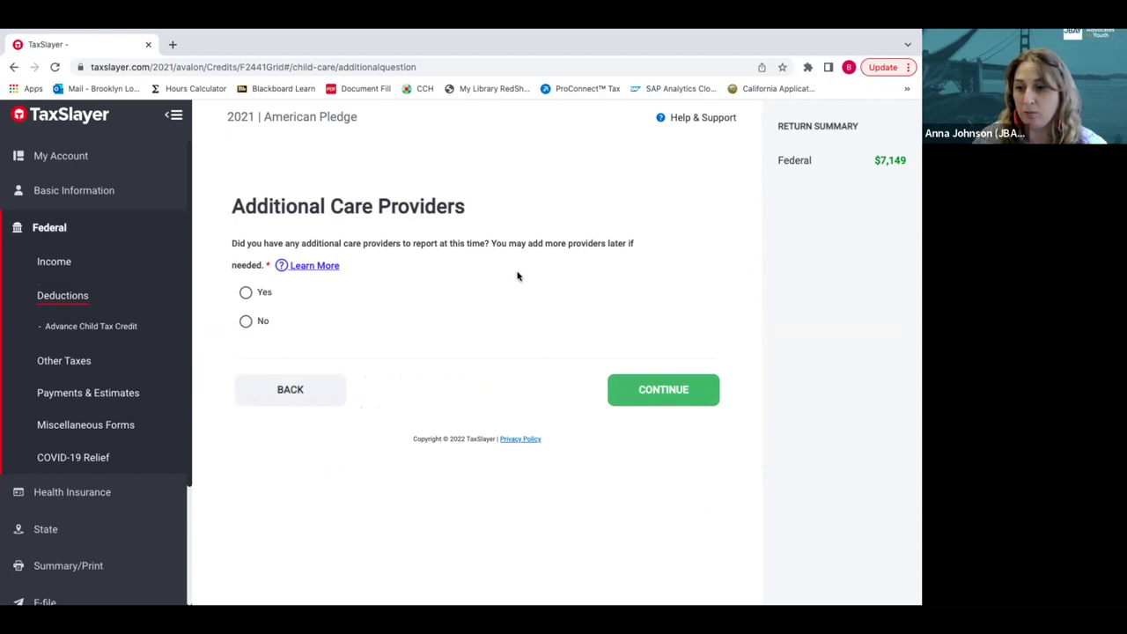
Skip additional providers and answer No to employer care benefits and the disabled/student exception
click(665, 385)
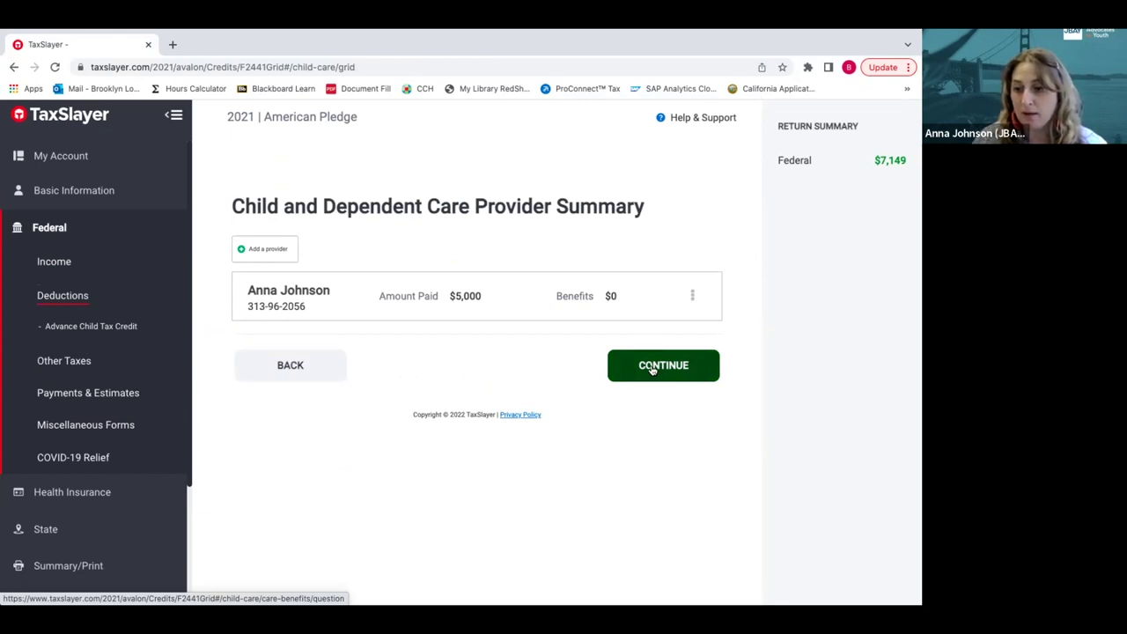
click(651, 370)
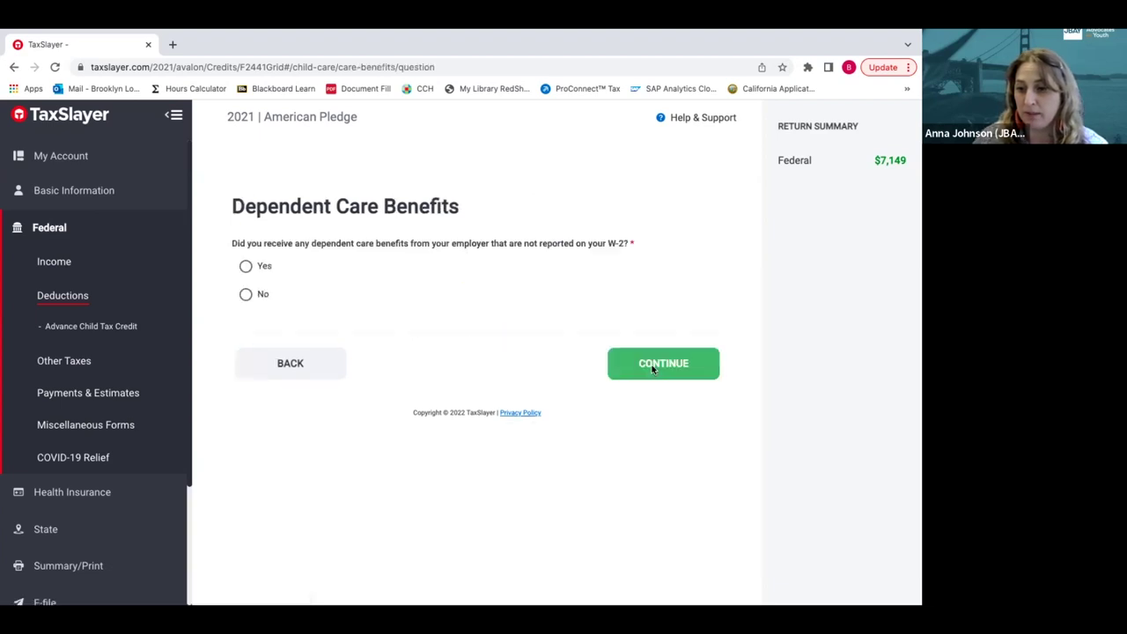
click(263, 294)
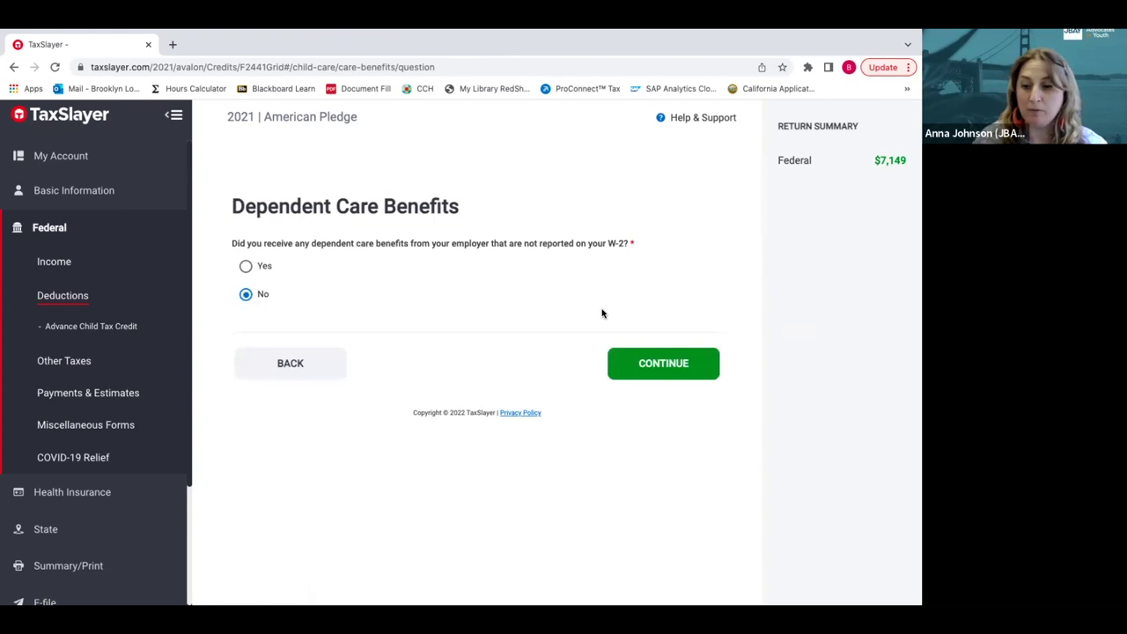
click(663, 363)
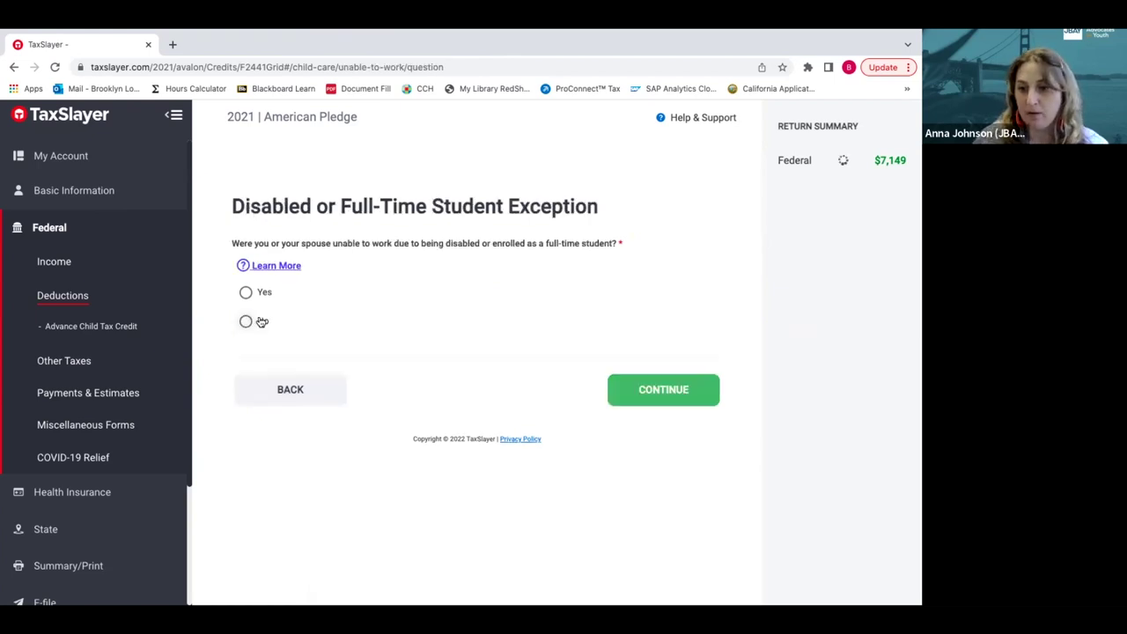
click(252, 319)
key(Return)
click(251, 304)
key(Return)
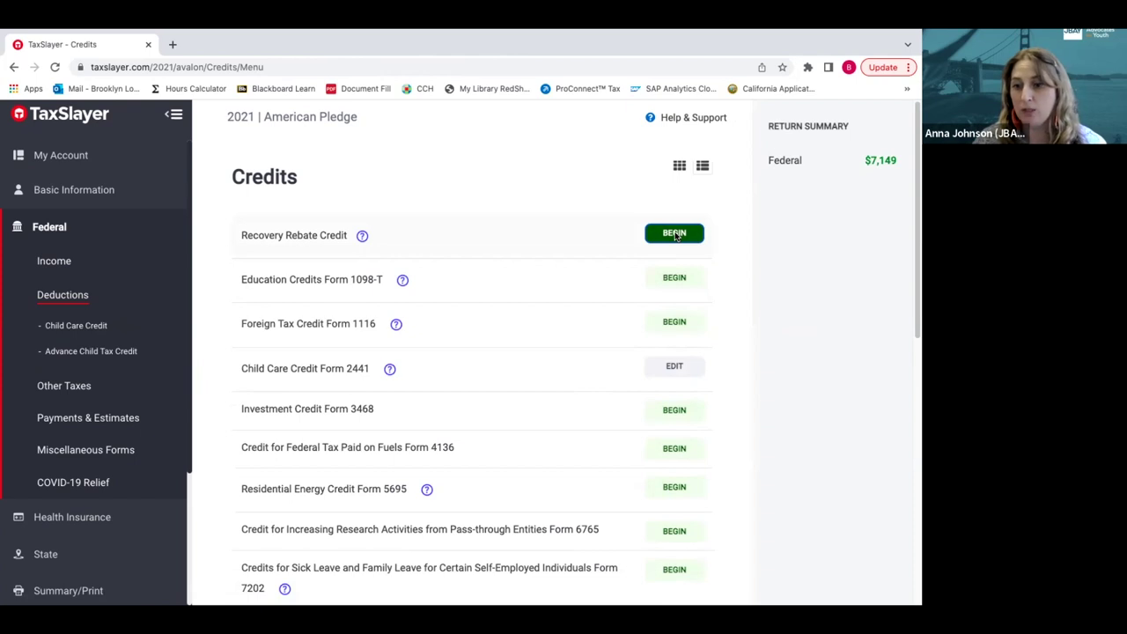
Start the Recovery Rebate Credit, report a third-round stimulus payment, and enter 2800
click(674, 233)
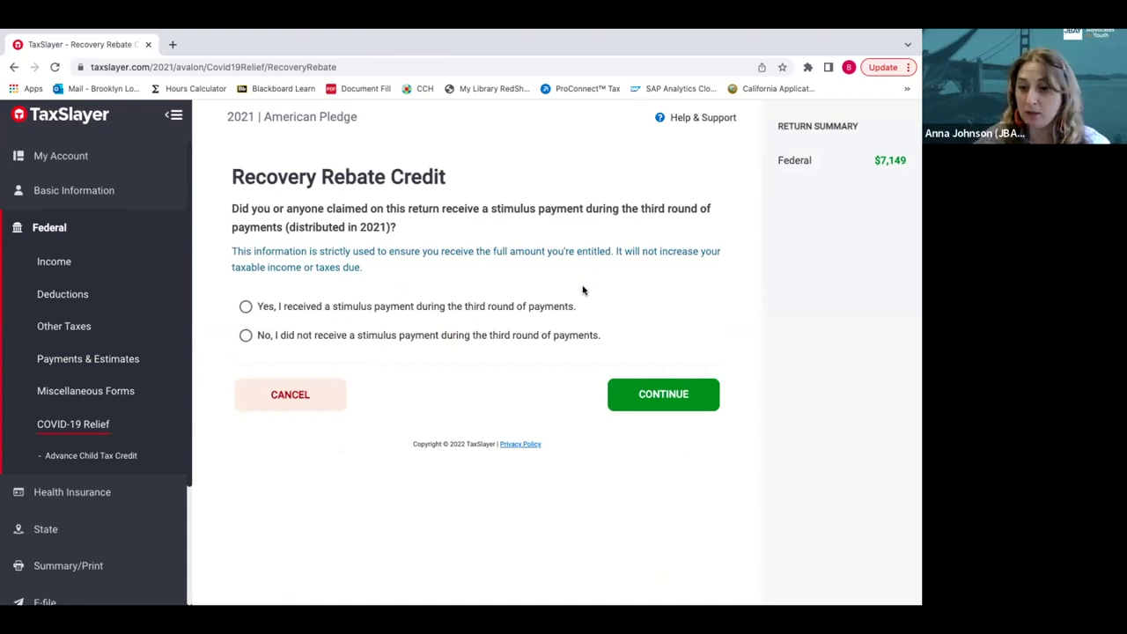
click(563, 307)
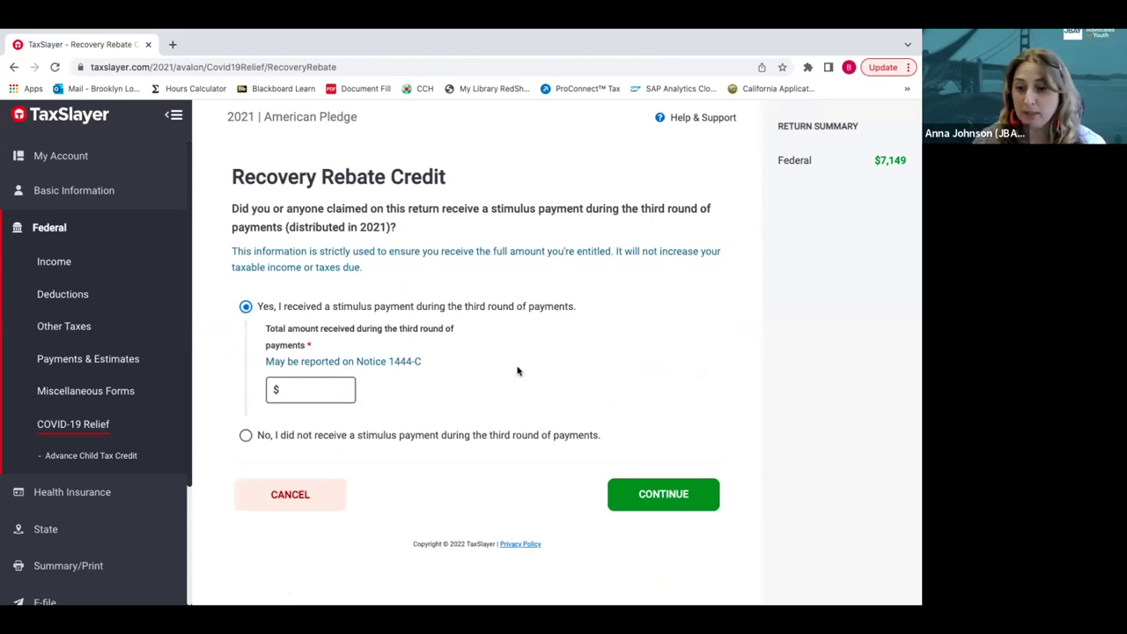
click(308, 386)
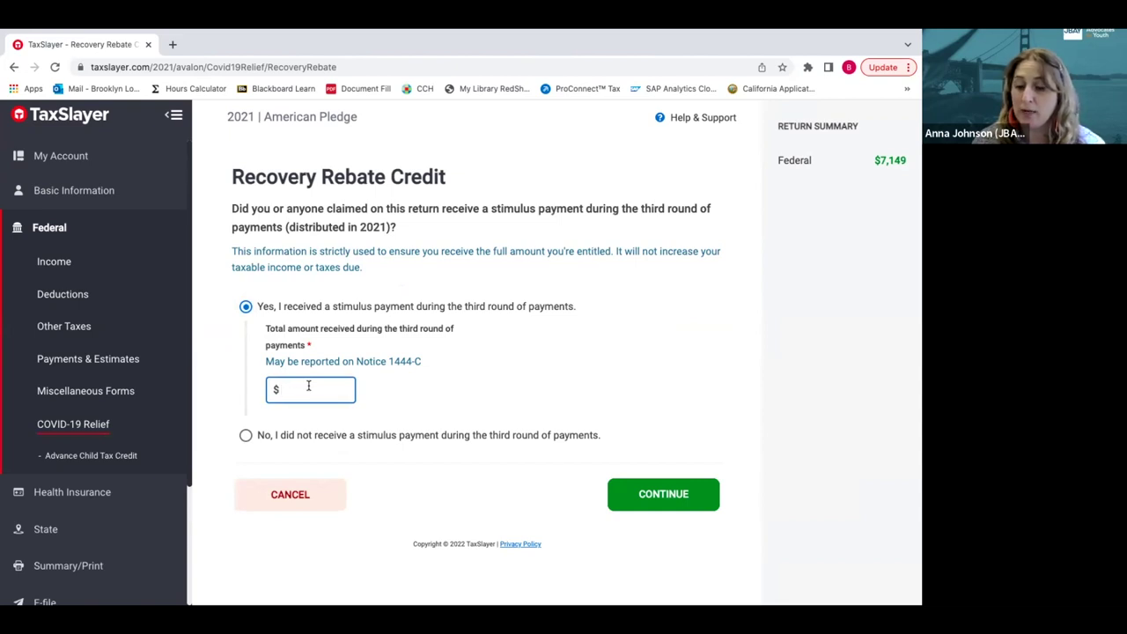
text(2800)
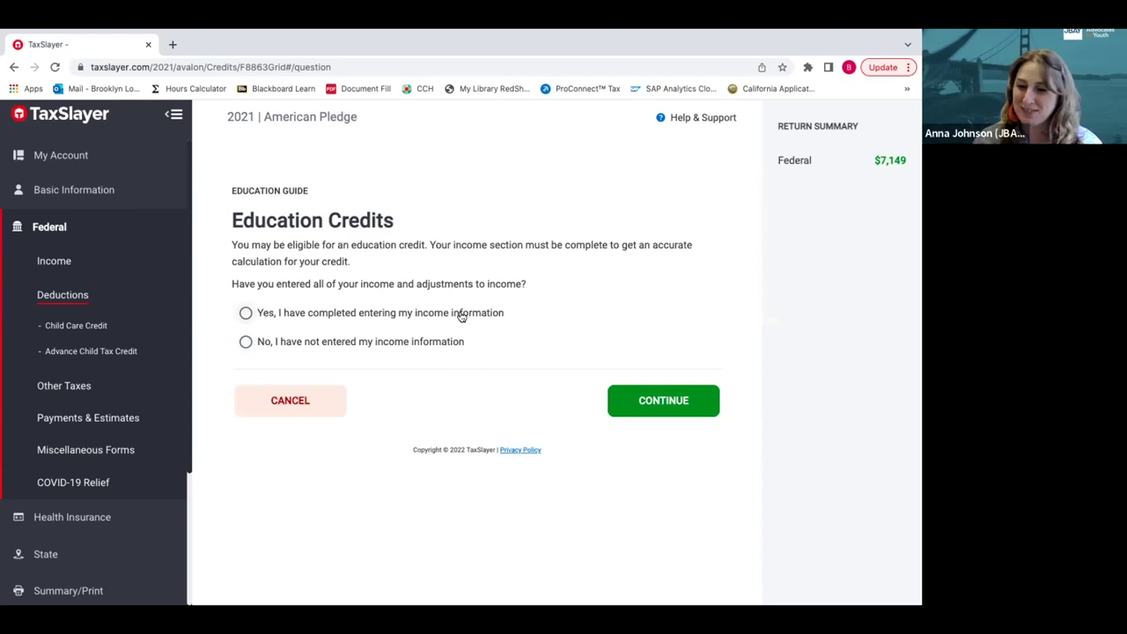
Confirm all income is entered and choose the second student for education credits
click(462, 316)
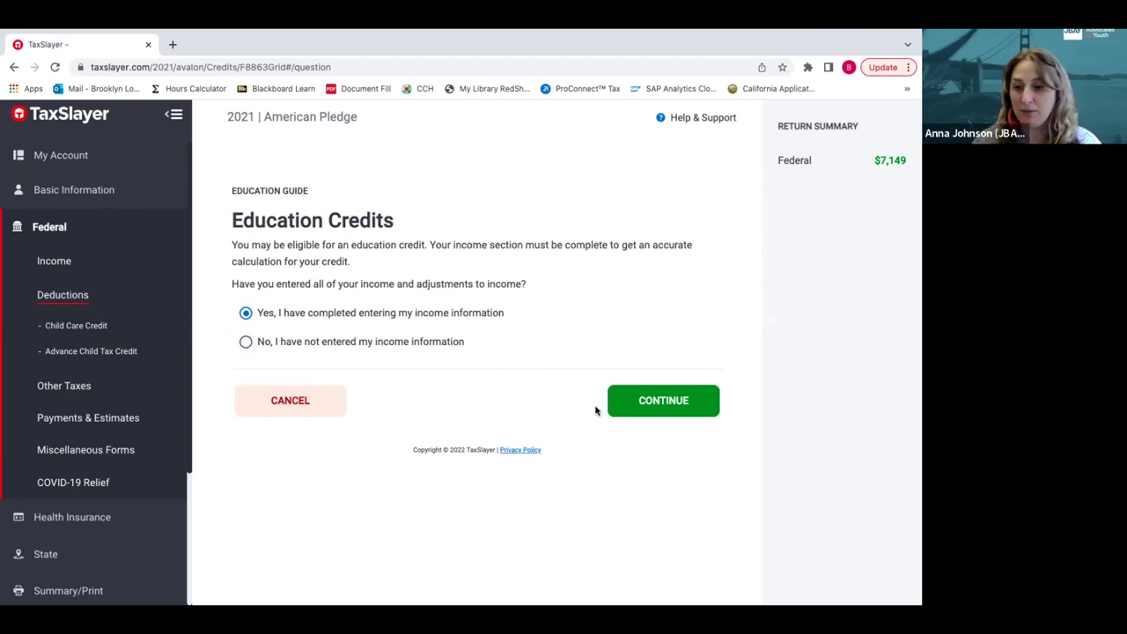
click(640, 398)
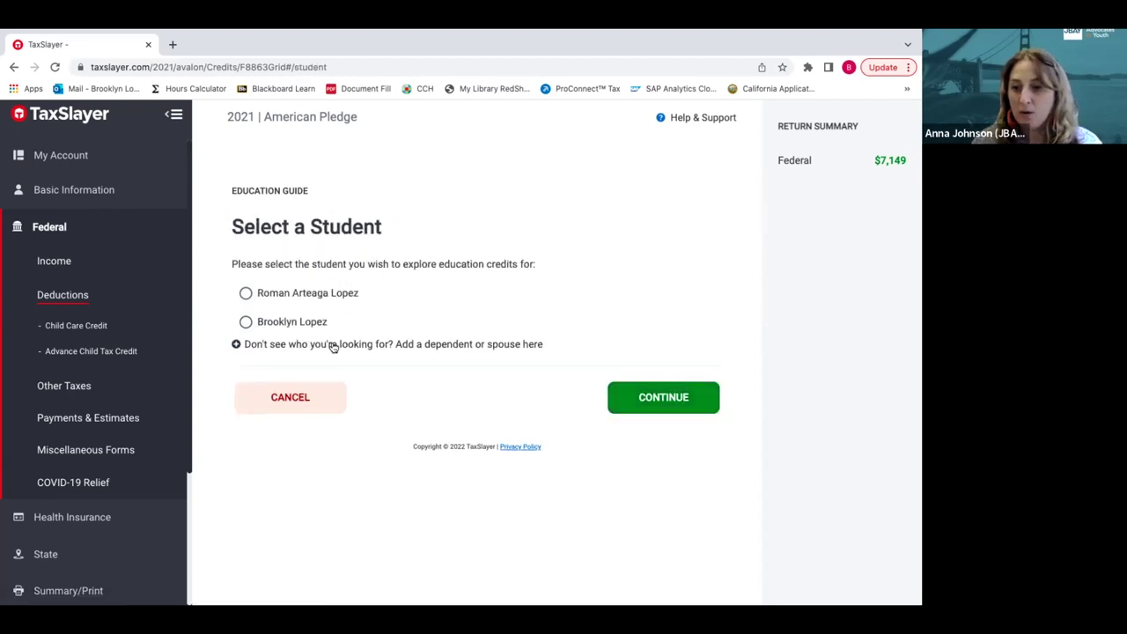
click(305, 324)
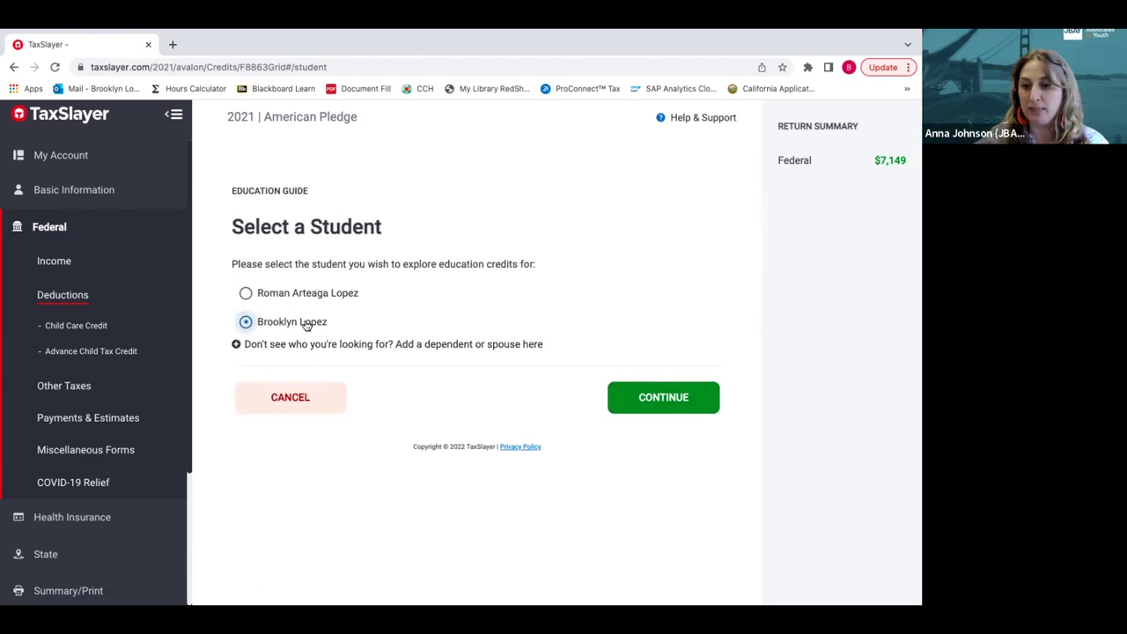
click(655, 406)
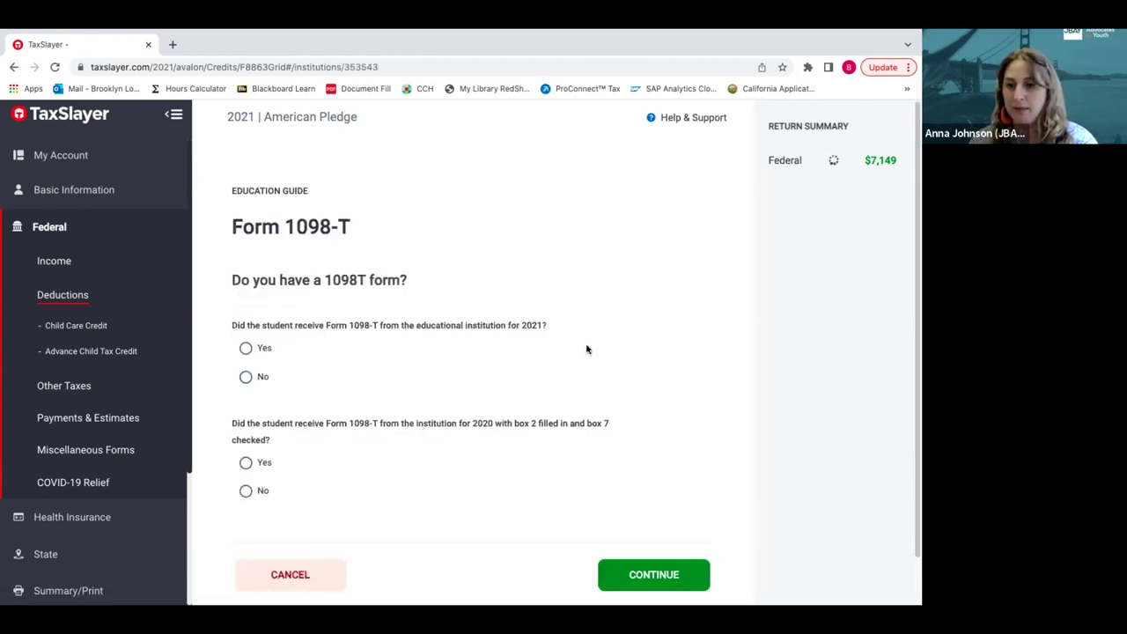
Report that a 2021 Form 1098-T was received but no 2020 one
click(246, 350)
scroll(319, 426, down, 1)
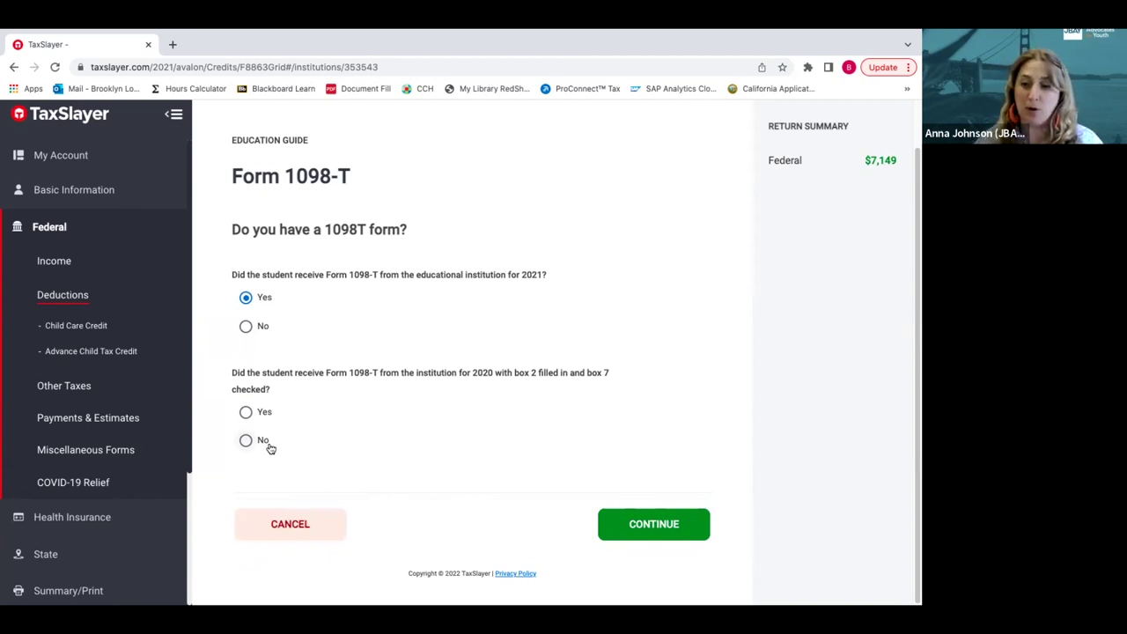
click(269, 447)
click(681, 526)
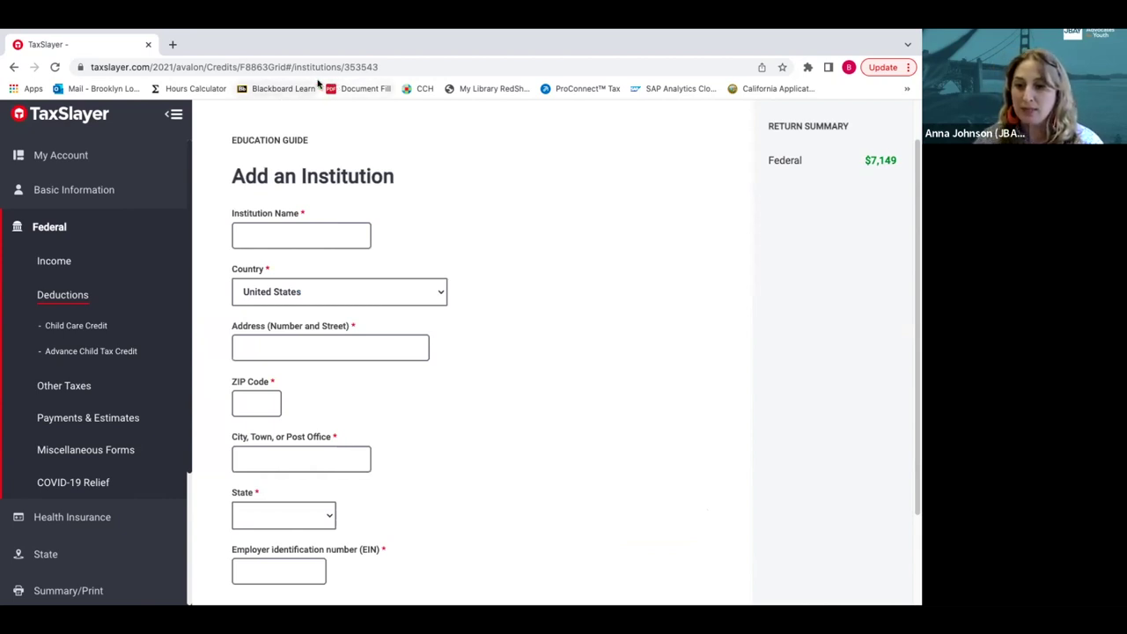
Exit fullscreen, enter 13452 tuition paid and 1200 other qualified expenses, and save
mouse_move(227, 35)
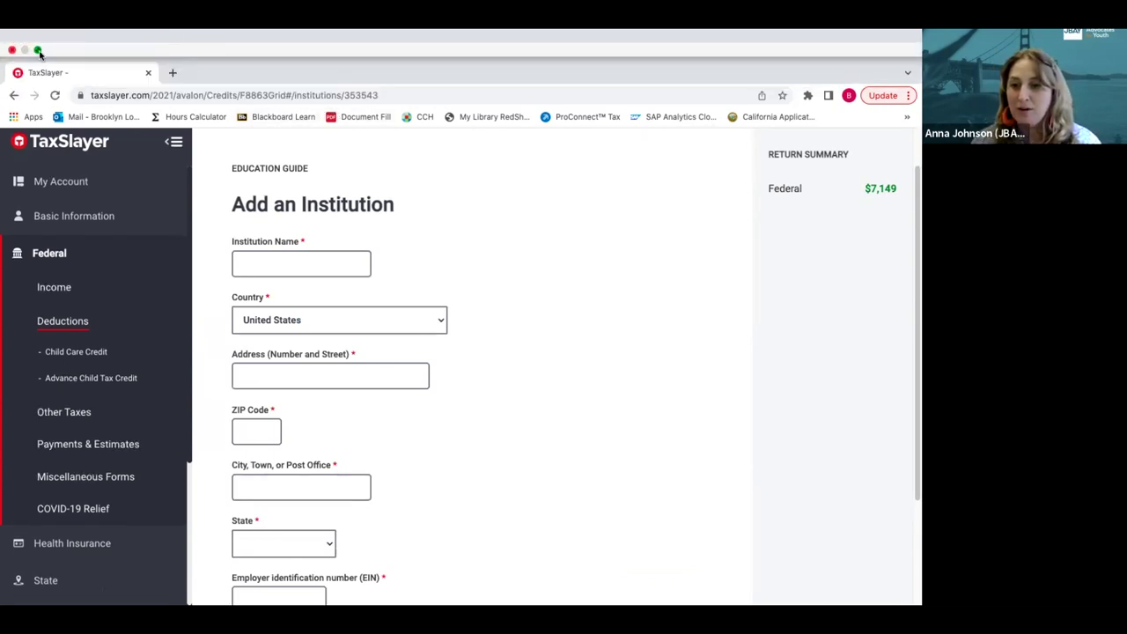
click(39, 50)
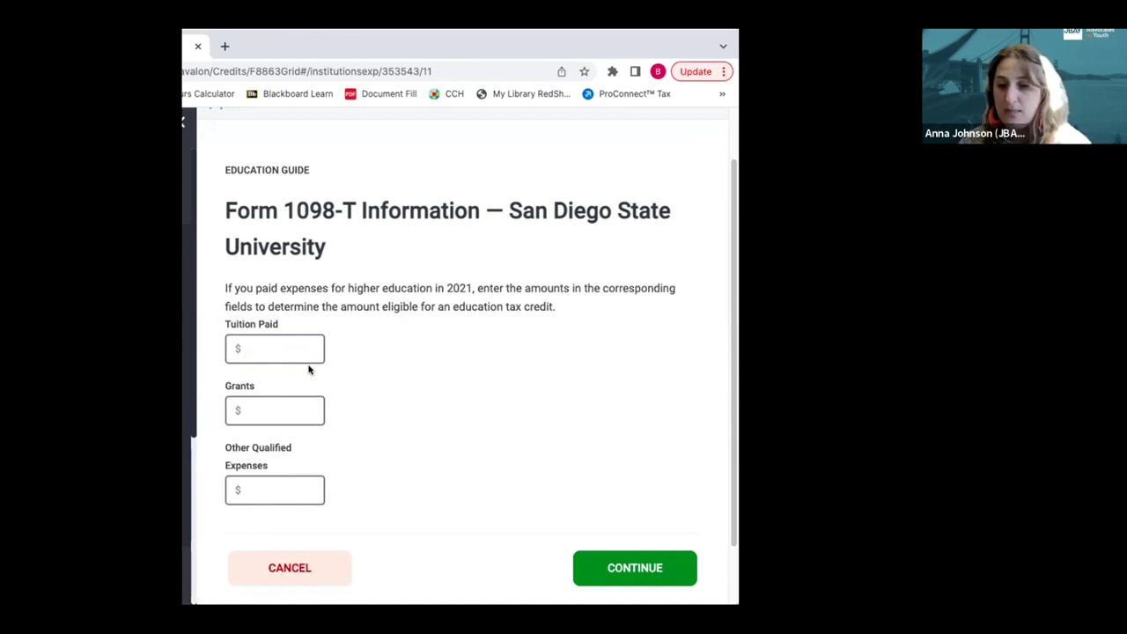
click(298, 343)
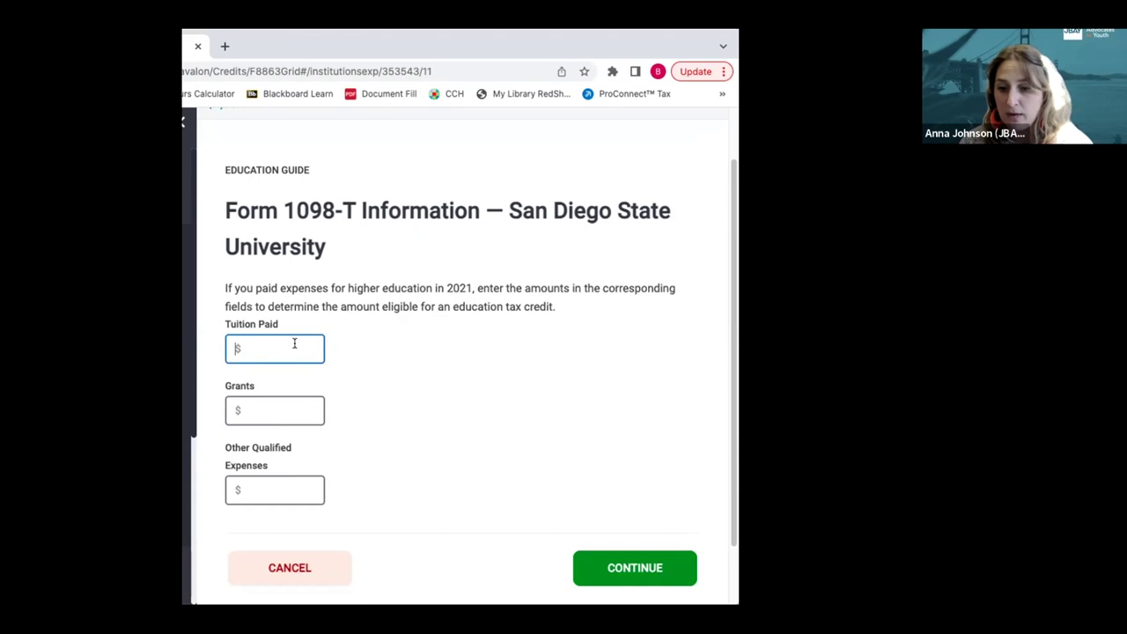
text(13452)
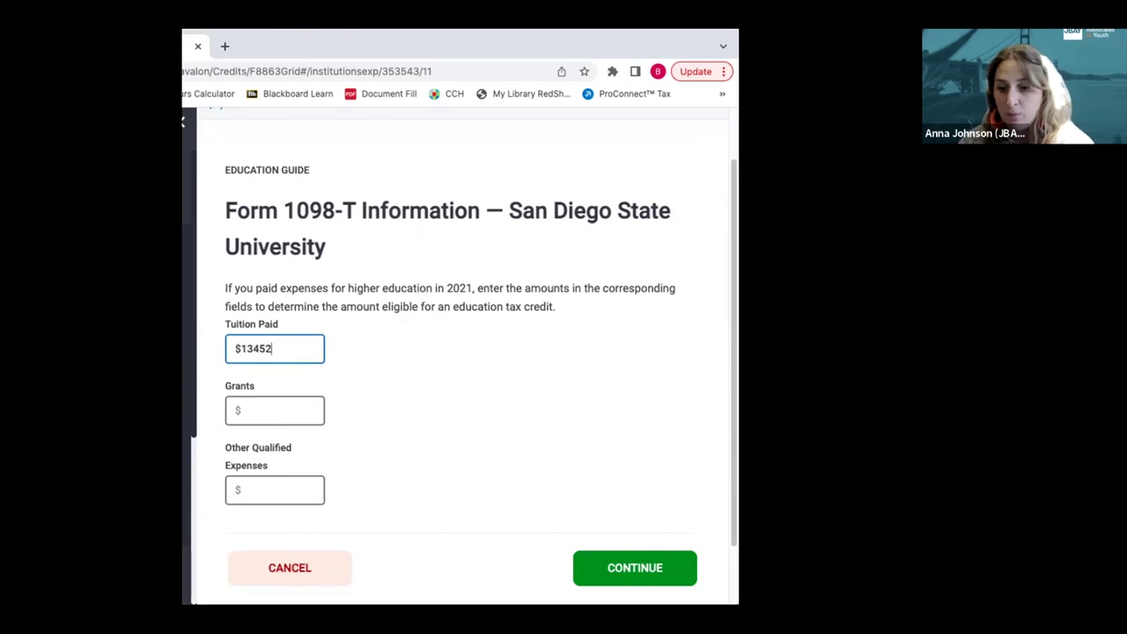
click(305, 481)
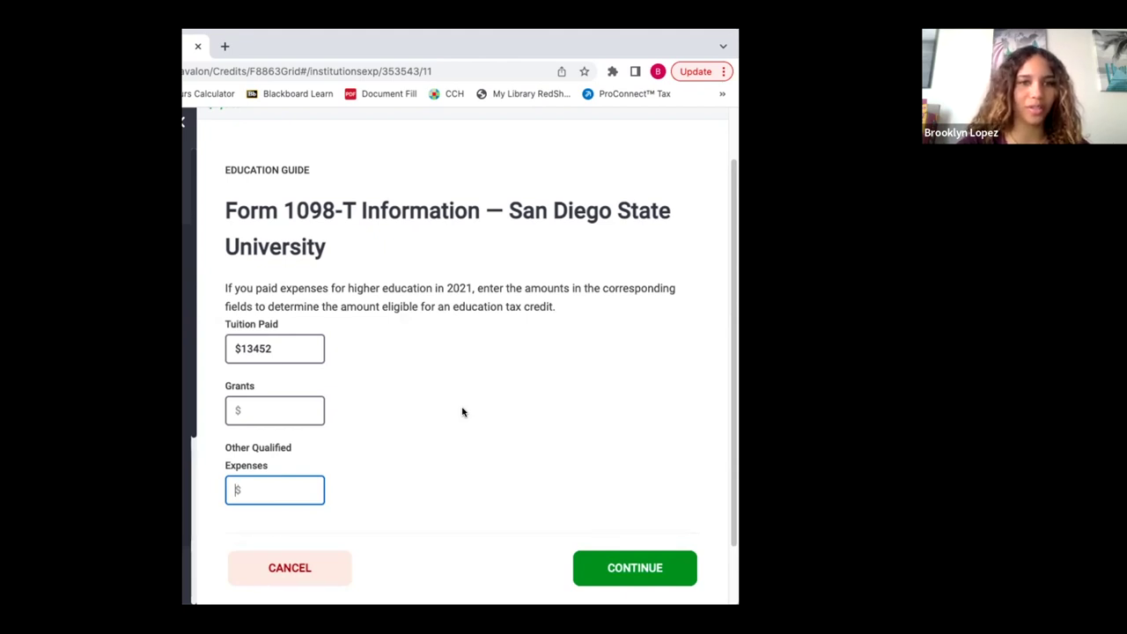
text(1200)
click(634, 568)
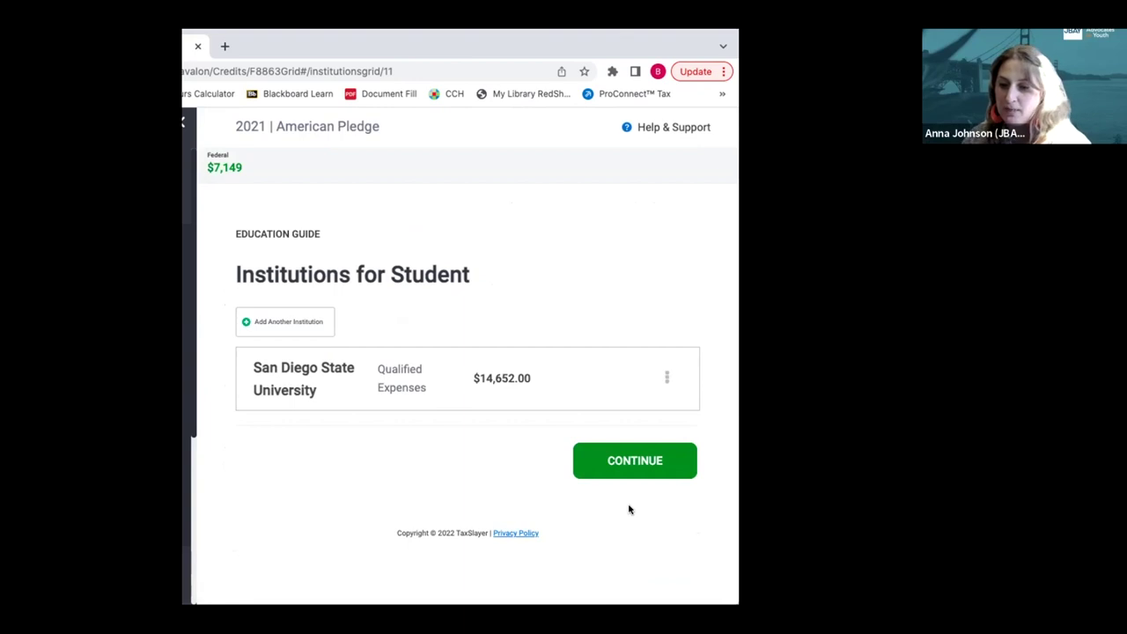
Move on to the AOTC eligibility questions and widen the browser window to full width
click(631, 467)
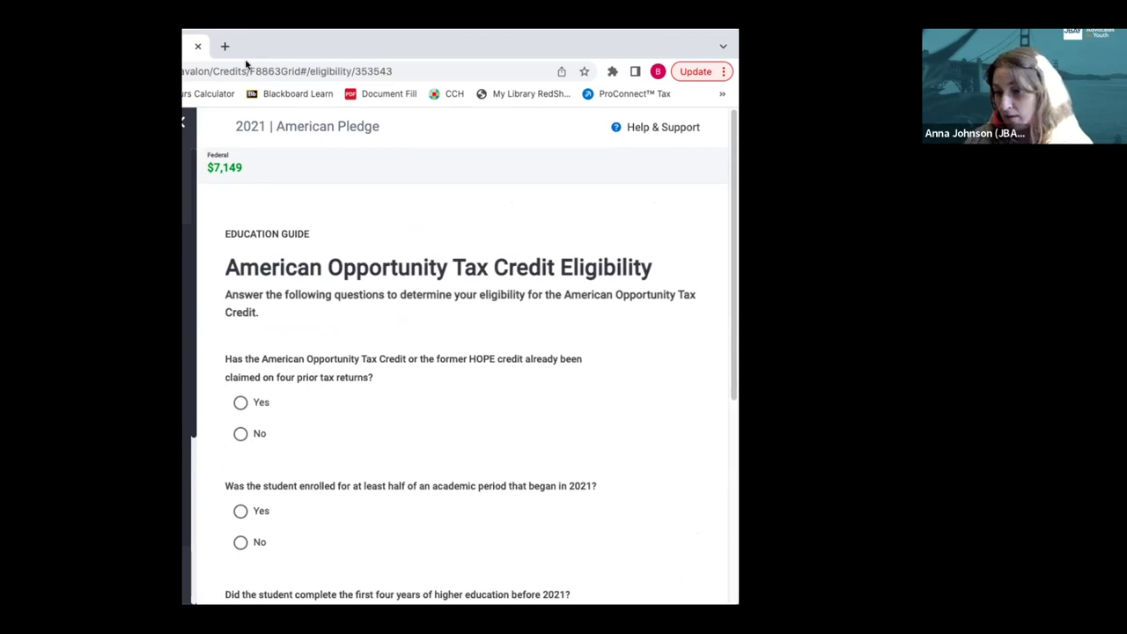
click(124, 45)
click(124, 45)
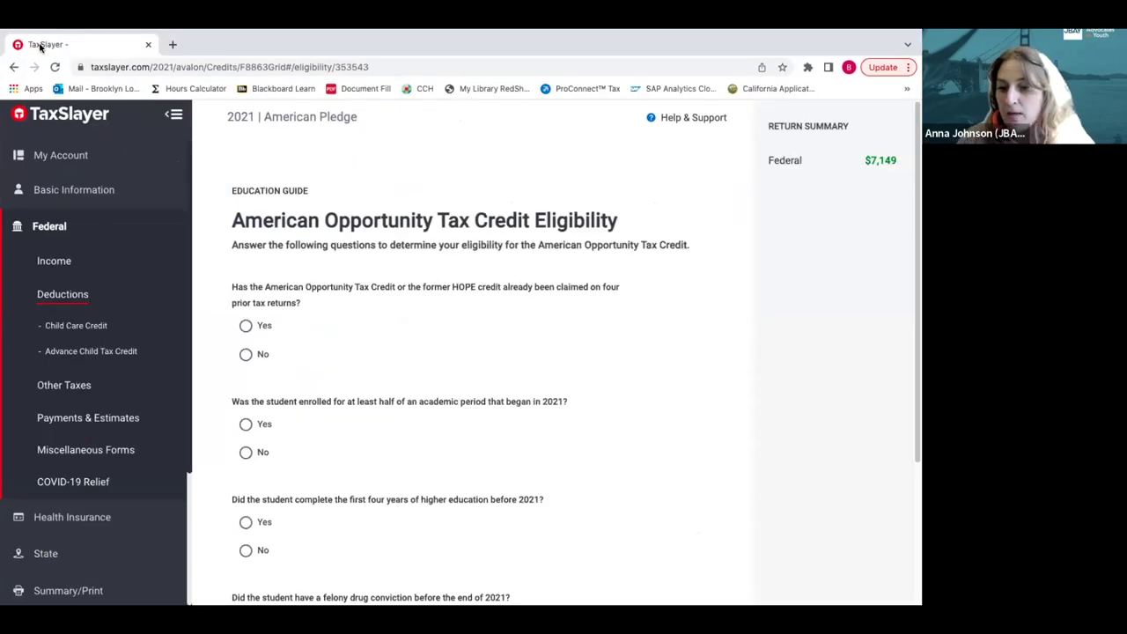
Answer No to prior AOTC claims, Yes to half-time enrollment, No to four years, No to felony
click(264, 356)
scroll(269, 388, down, 1)
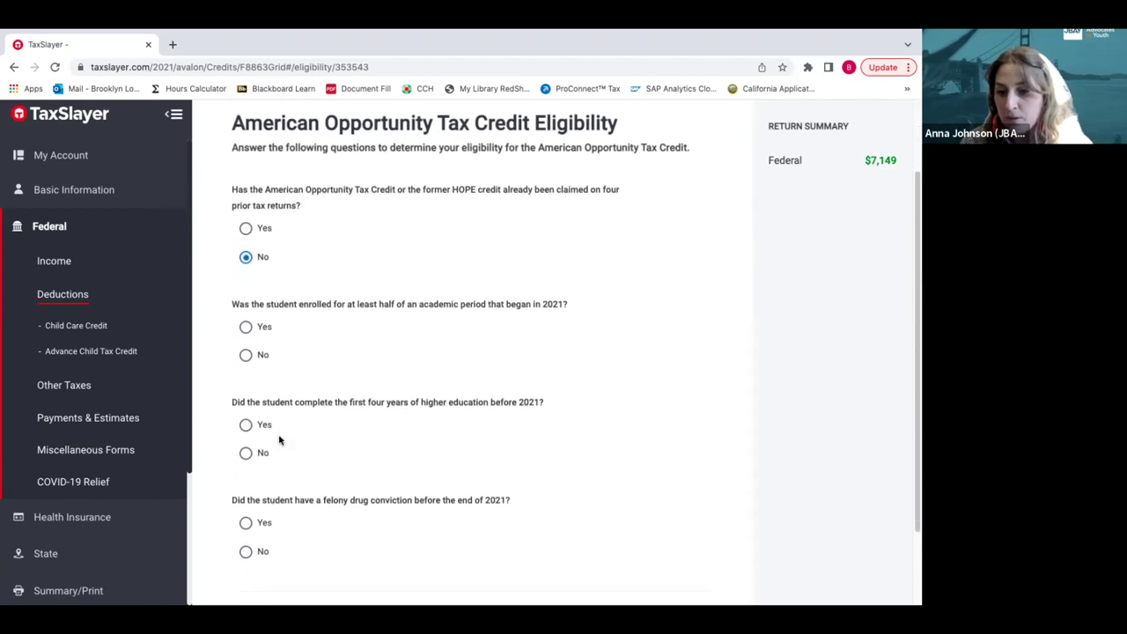
click(246, 327)
scroll(277, 488, down, 1)
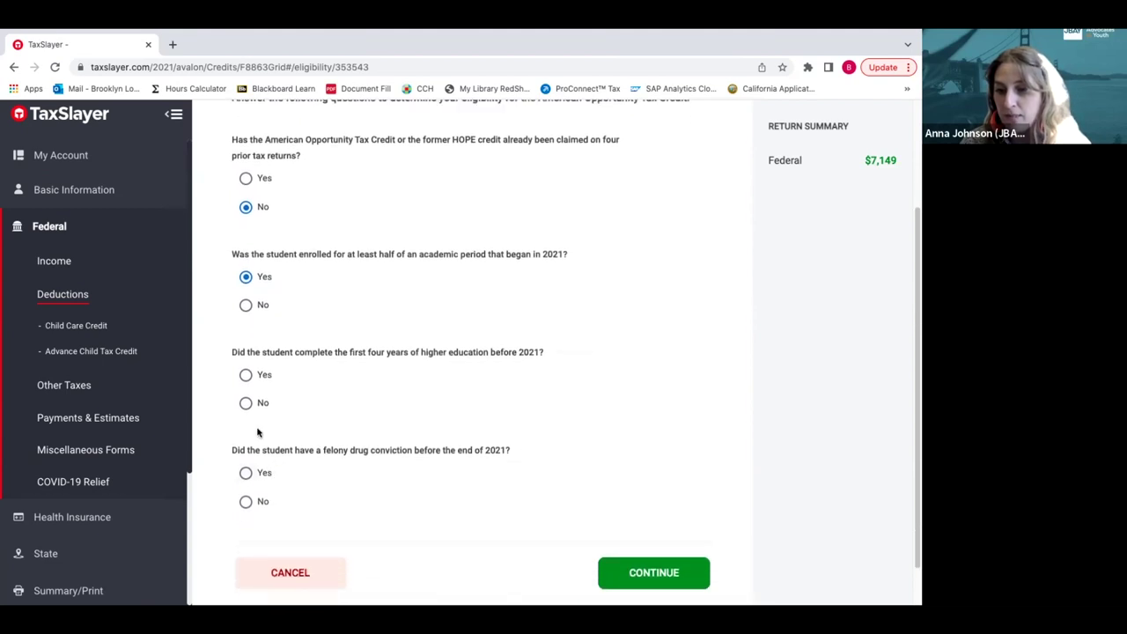
click(251, 400)
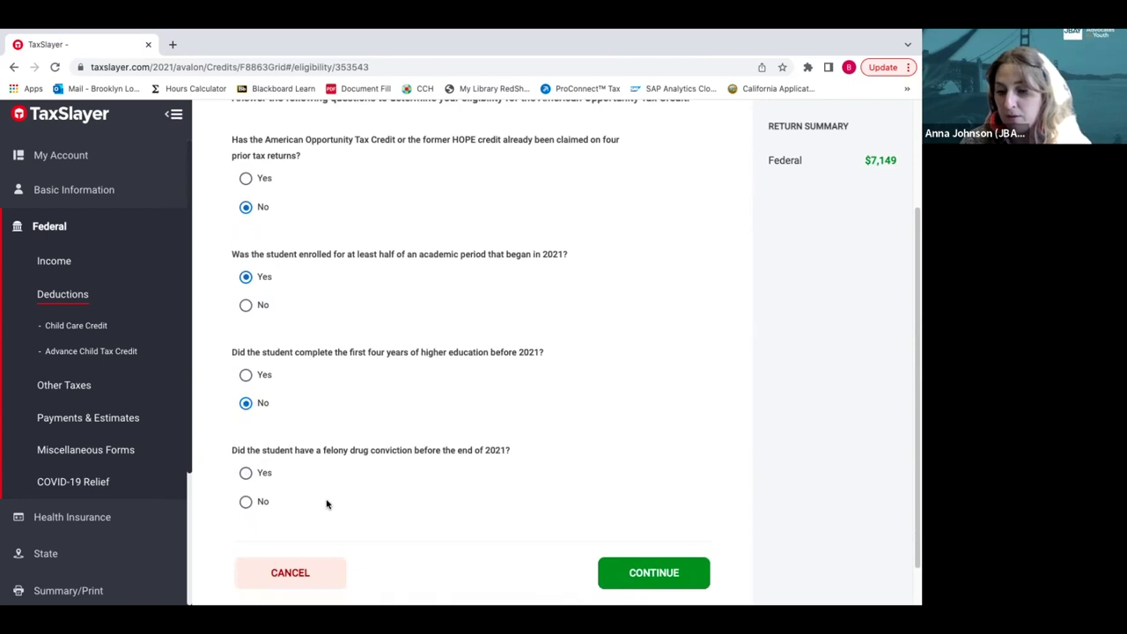
click(272, 502)
click(655, 573)
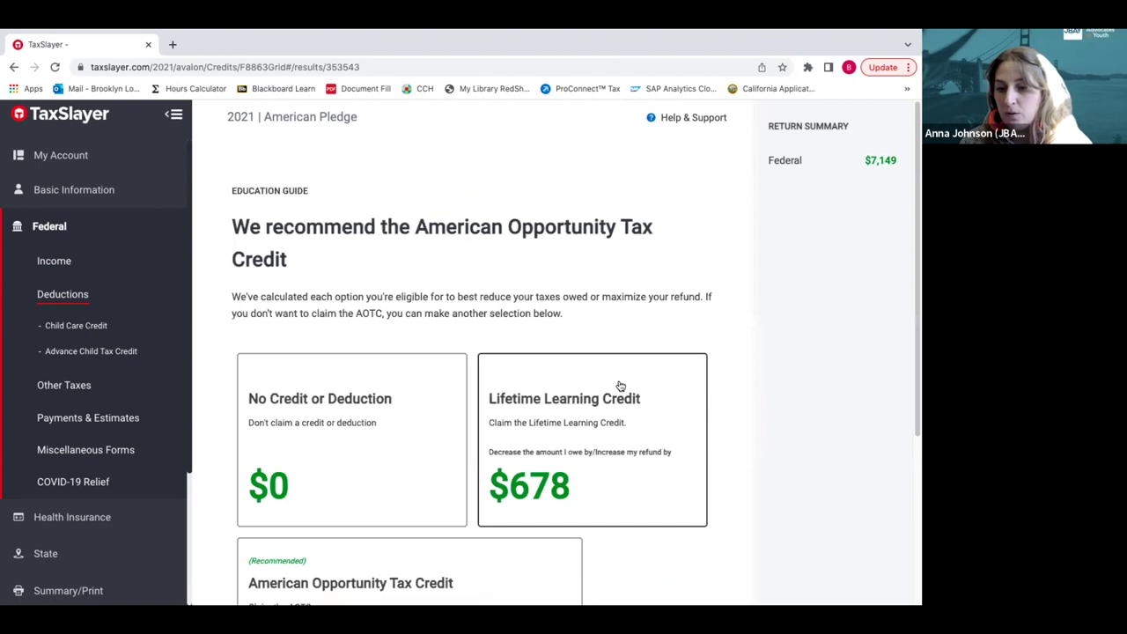
Select the American Opportunity Tax Credit card for the student and confirm it
scroll(601, 316, down, 3)
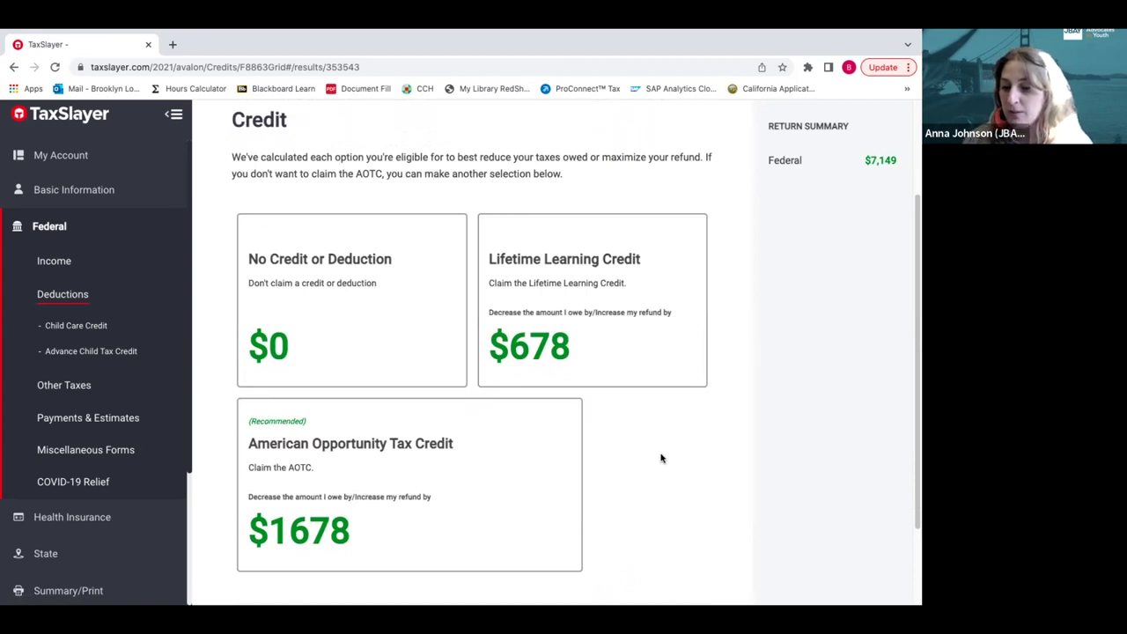
click(475, 488)
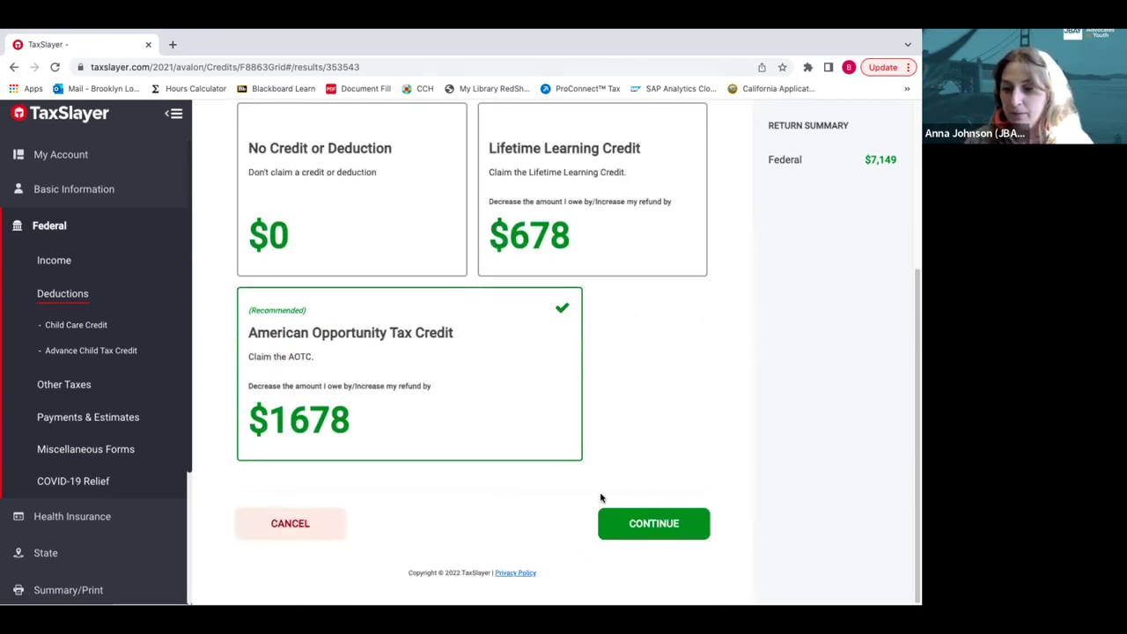
click(659, 525)
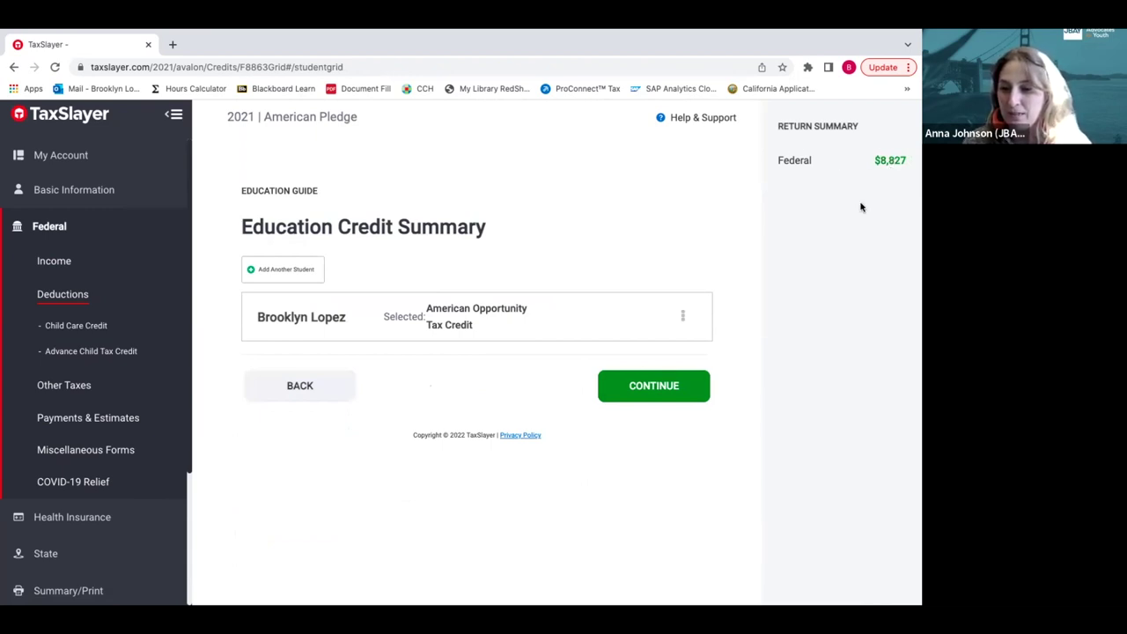
Leave the education credit summary, keep Yes on EITC, and pass refundable credits after disallowance
click(666, 379)
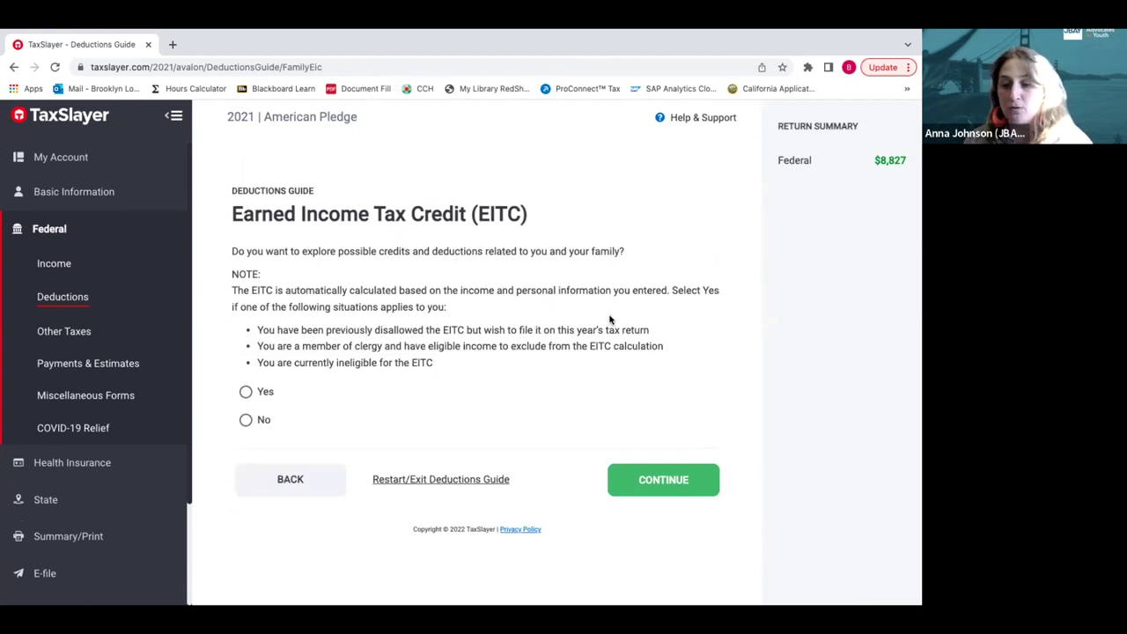
click(268, 393)
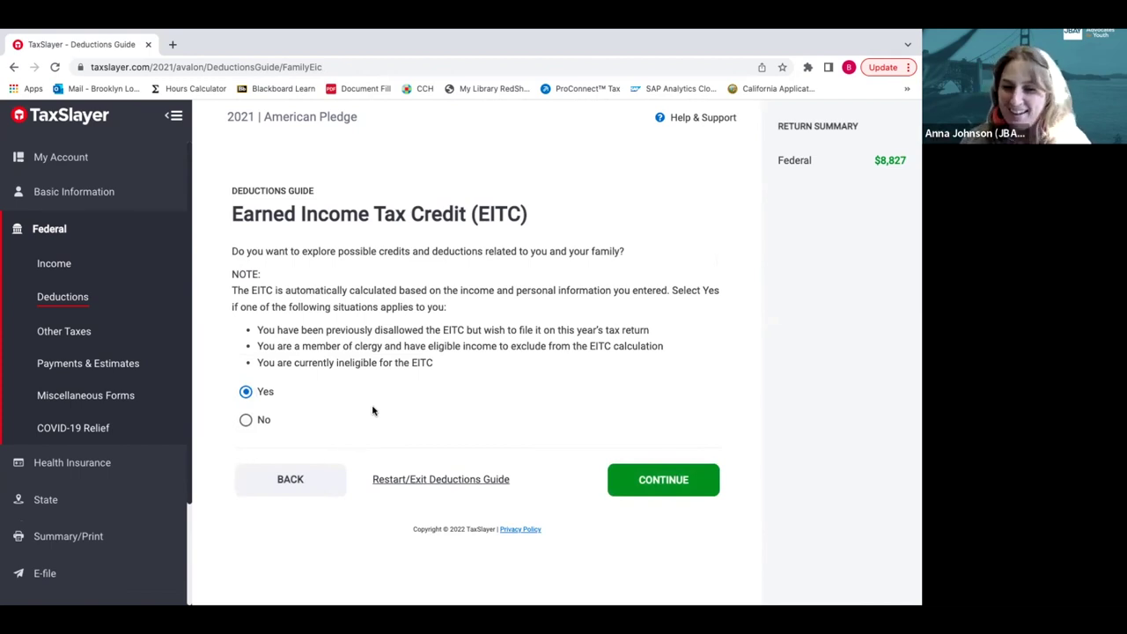
click(669, 483)
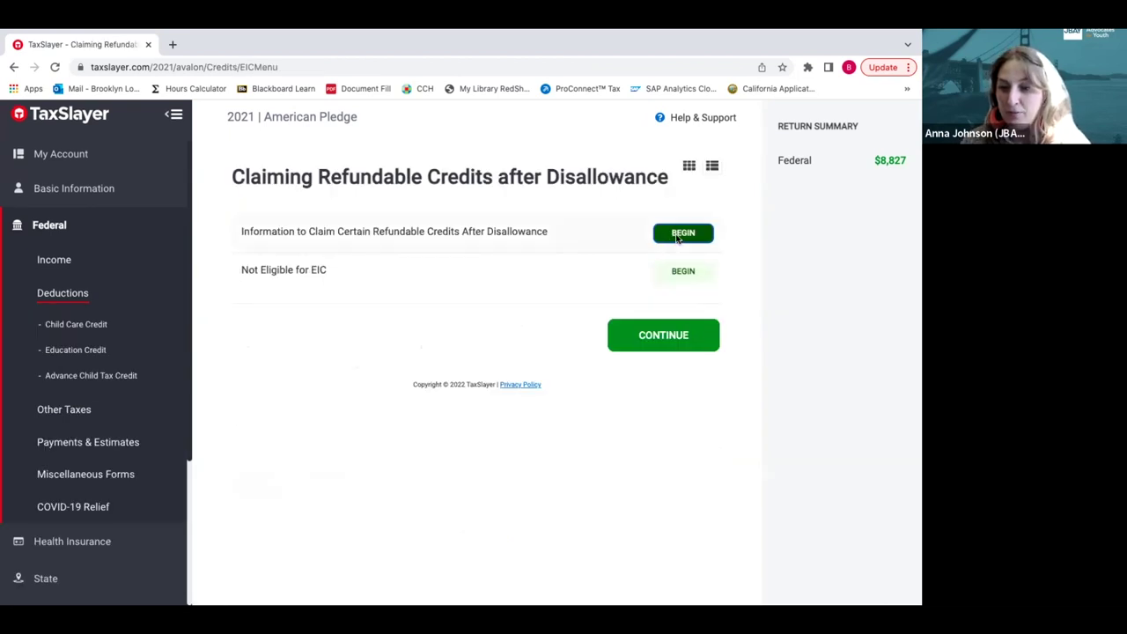
click(690, 335)
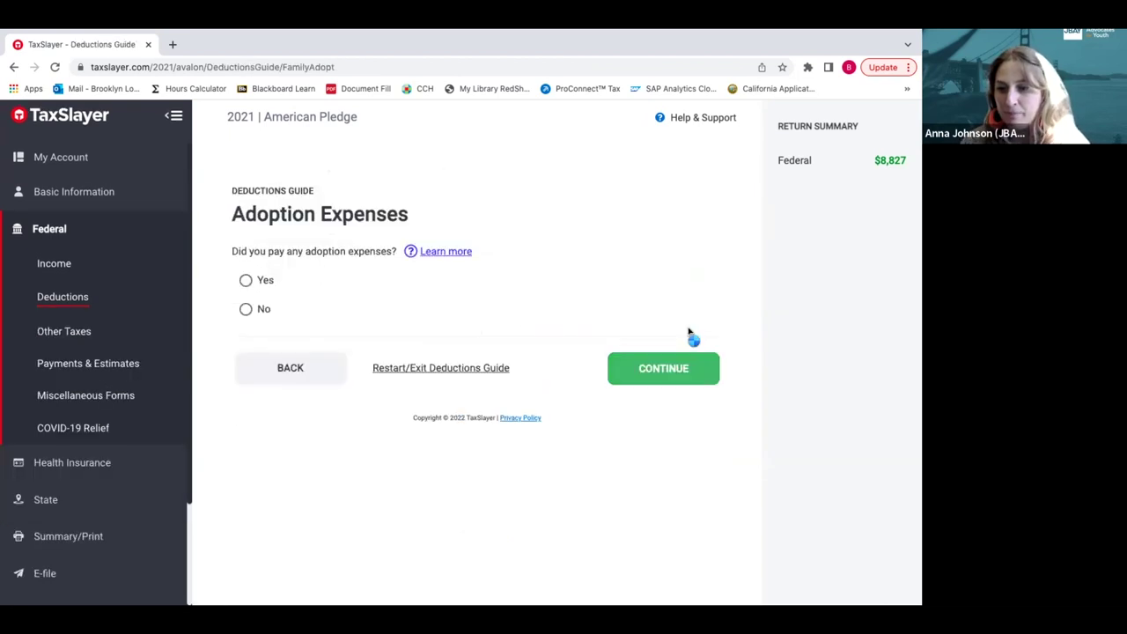
Answer No to both adoption expenses and owning a home or property
click(269, 311)
click(670, 373)
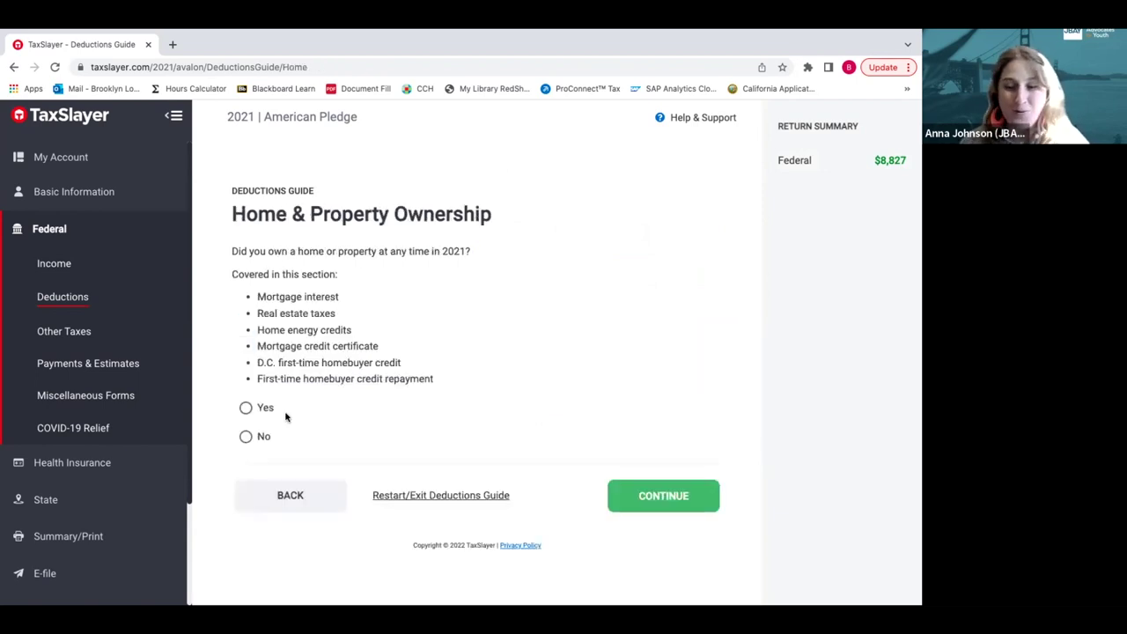
click(247, 438)
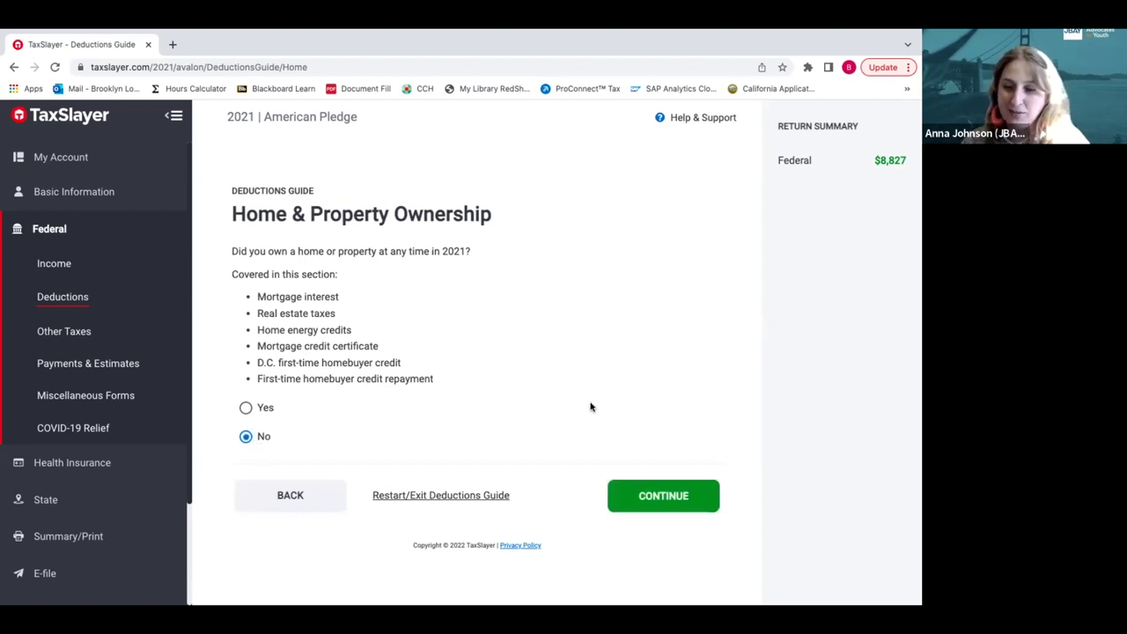
click(640, 494)
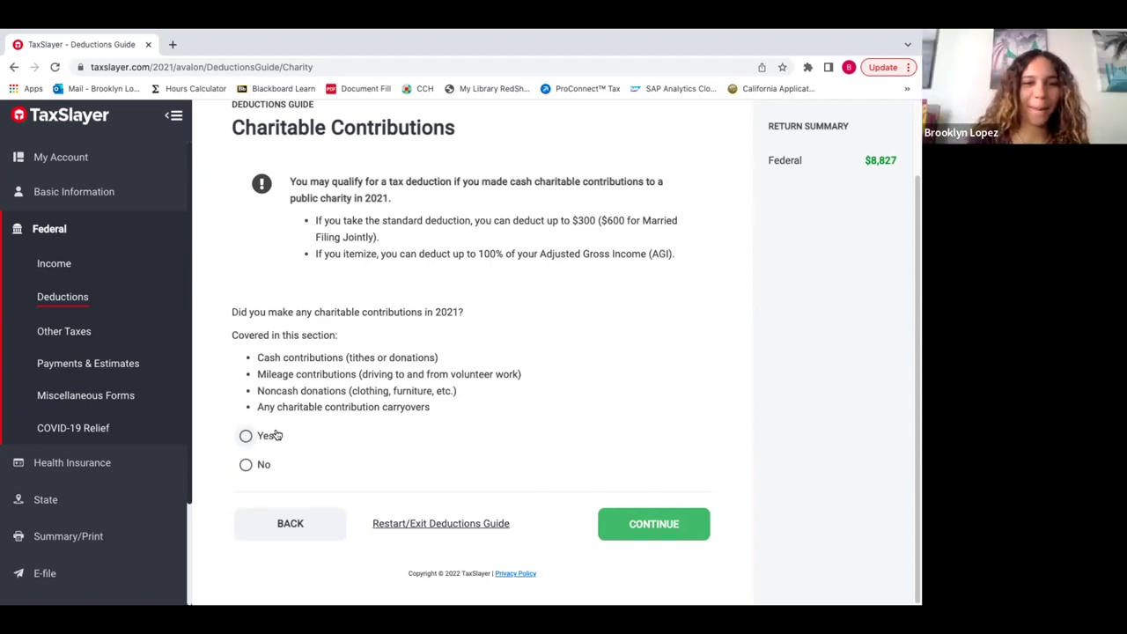
Answer Yes to charitable contributions and to cash or check donations
click(276, 435)
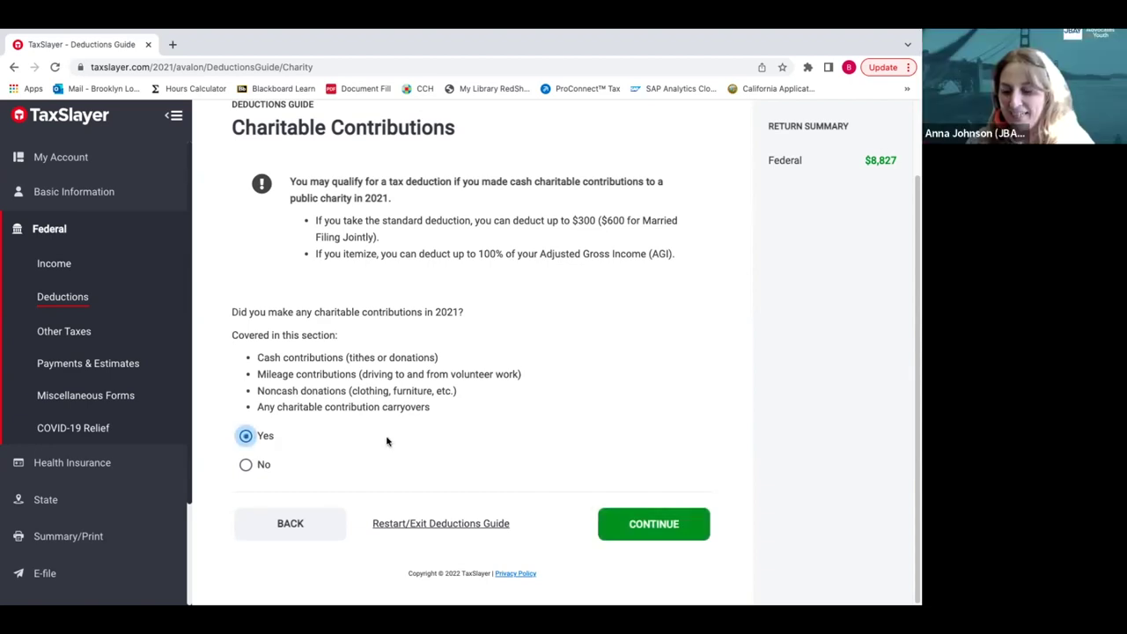
click(675, 523)
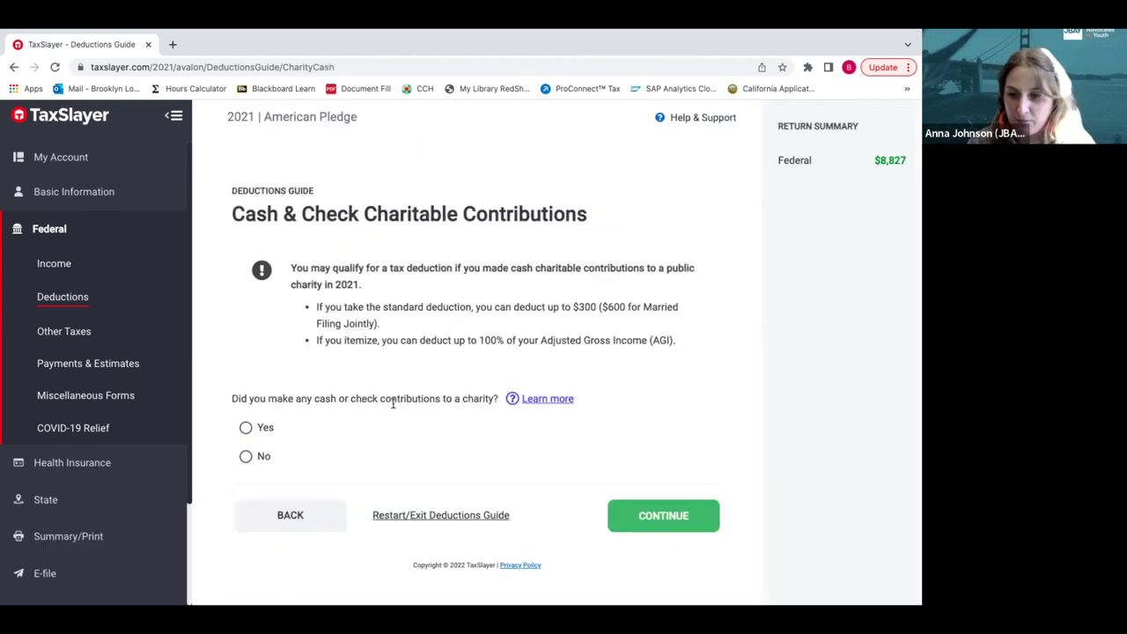
click(297, 428)
click(663, 516)
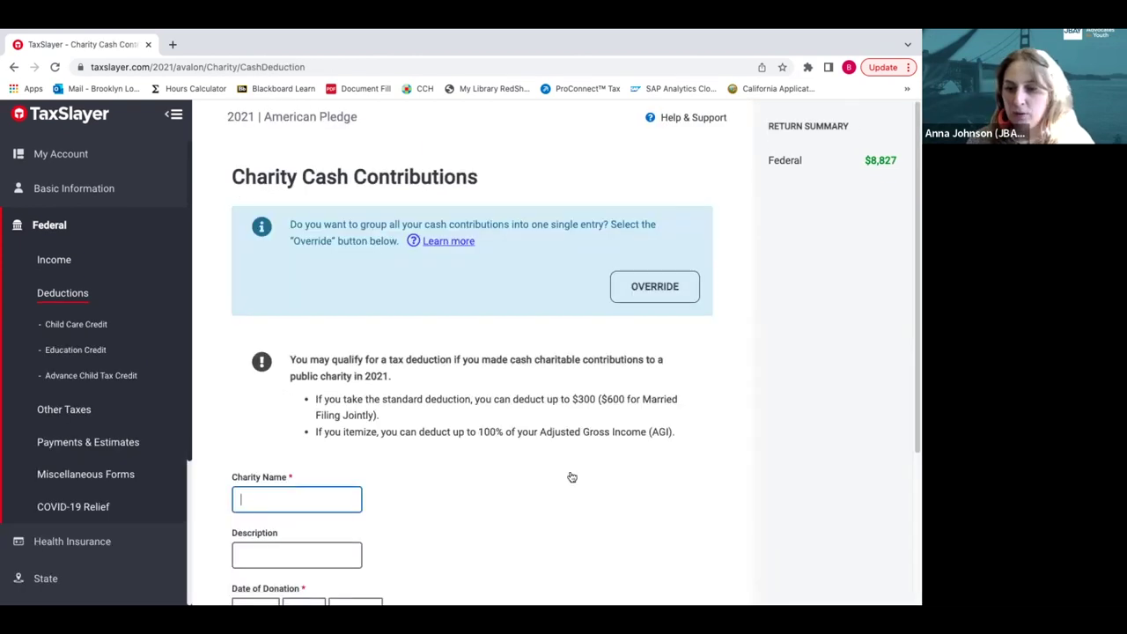
scroll(572, 478, down, 2)
scroll(572, 478, down, 2)
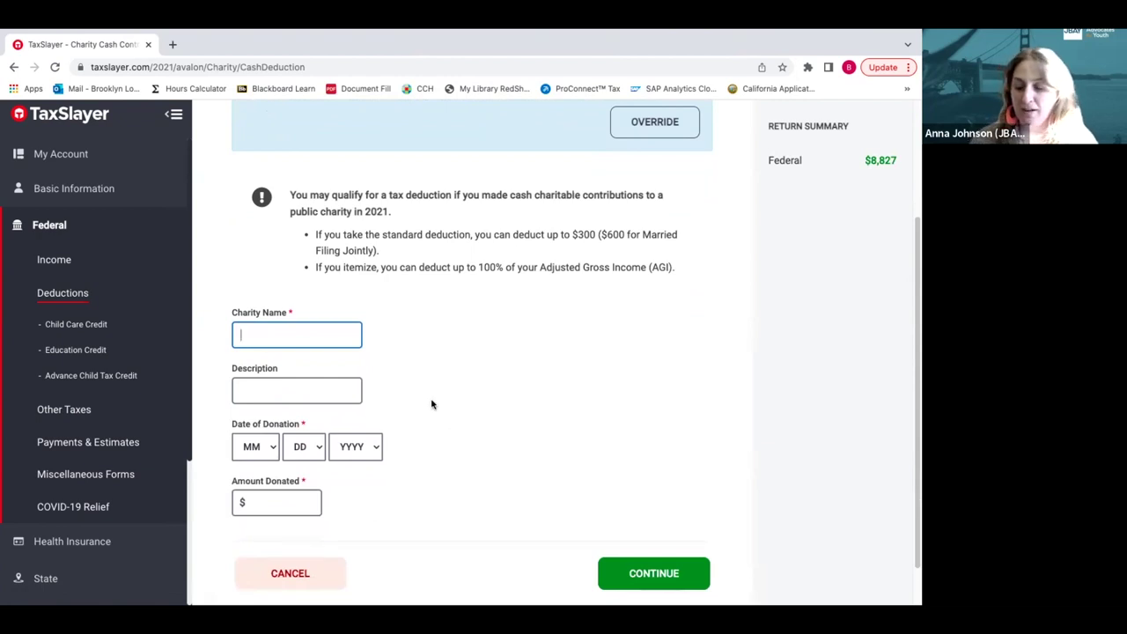
Enter a $285 donation to Just In Time dated 7/6/2021 and save it
text(R)
text(Ju)
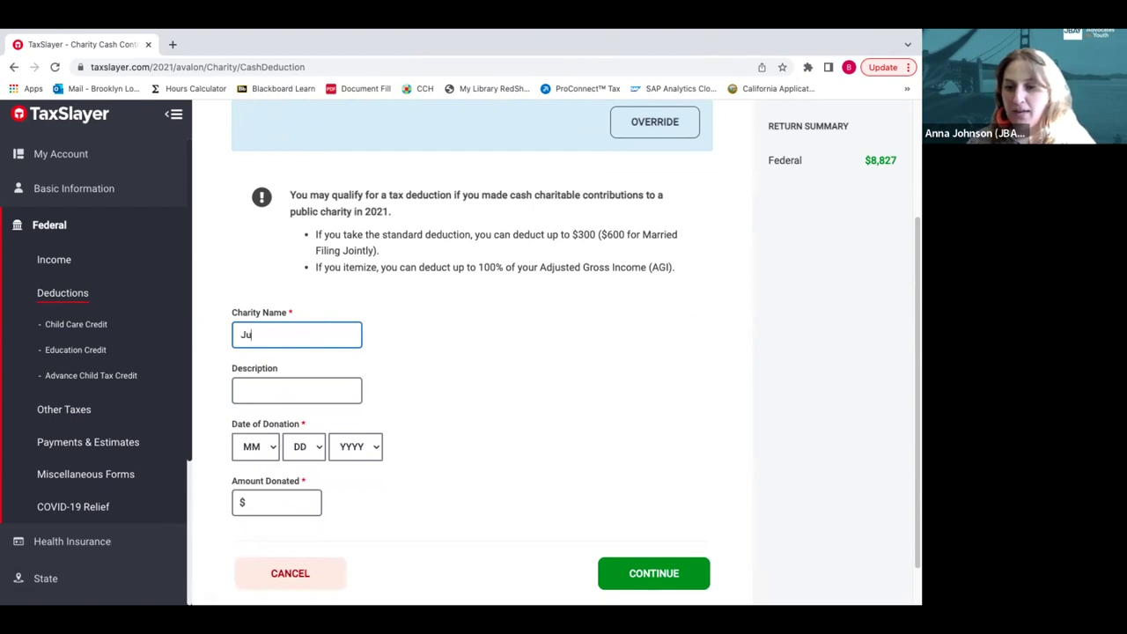
text(st In Time)
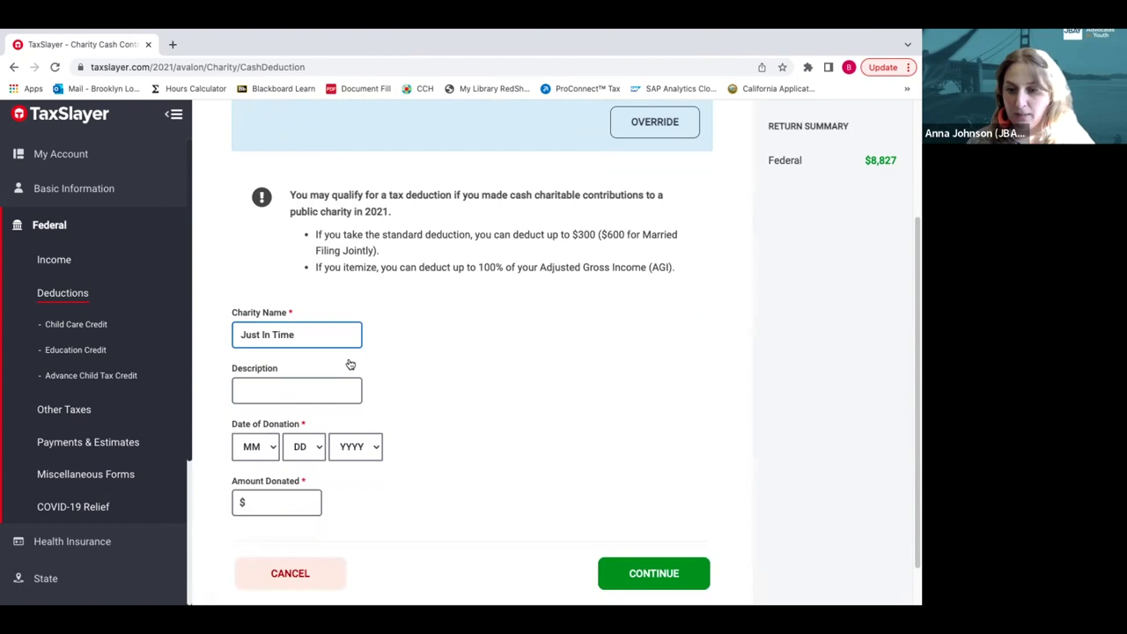
click(269, 446)
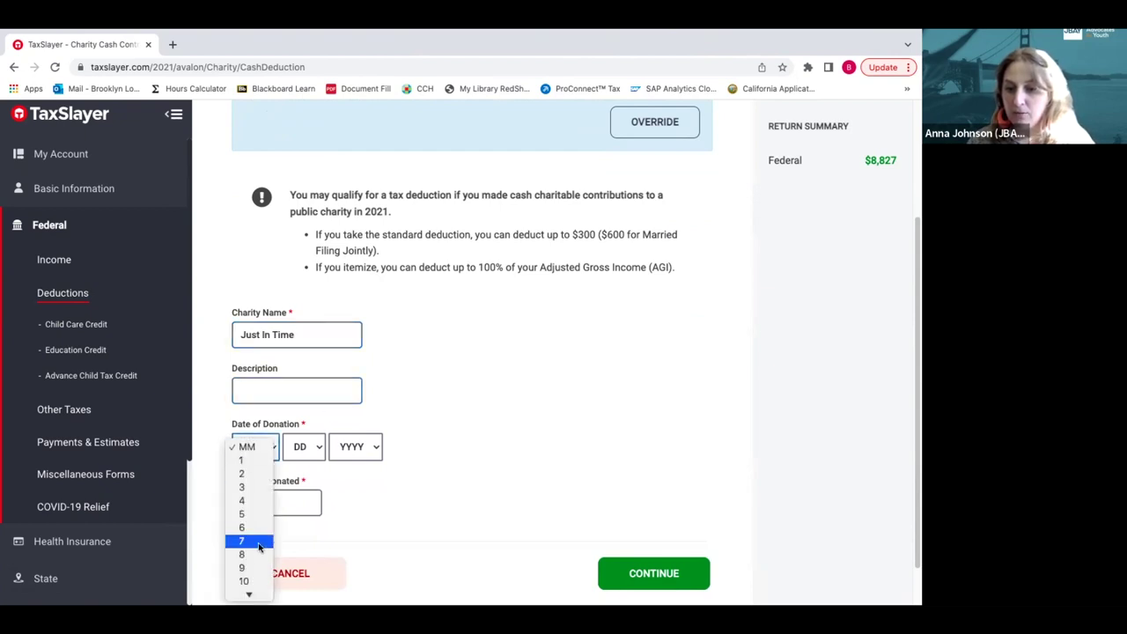
click(261, 541)
click(300, 455)
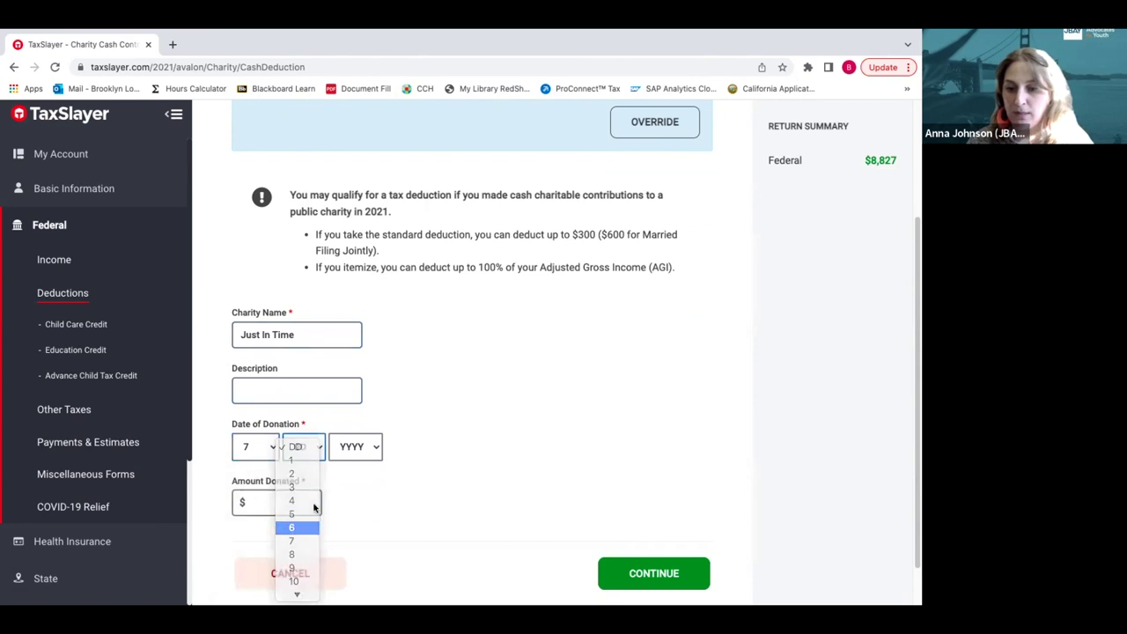
click(350, 449)
click(355, 461)
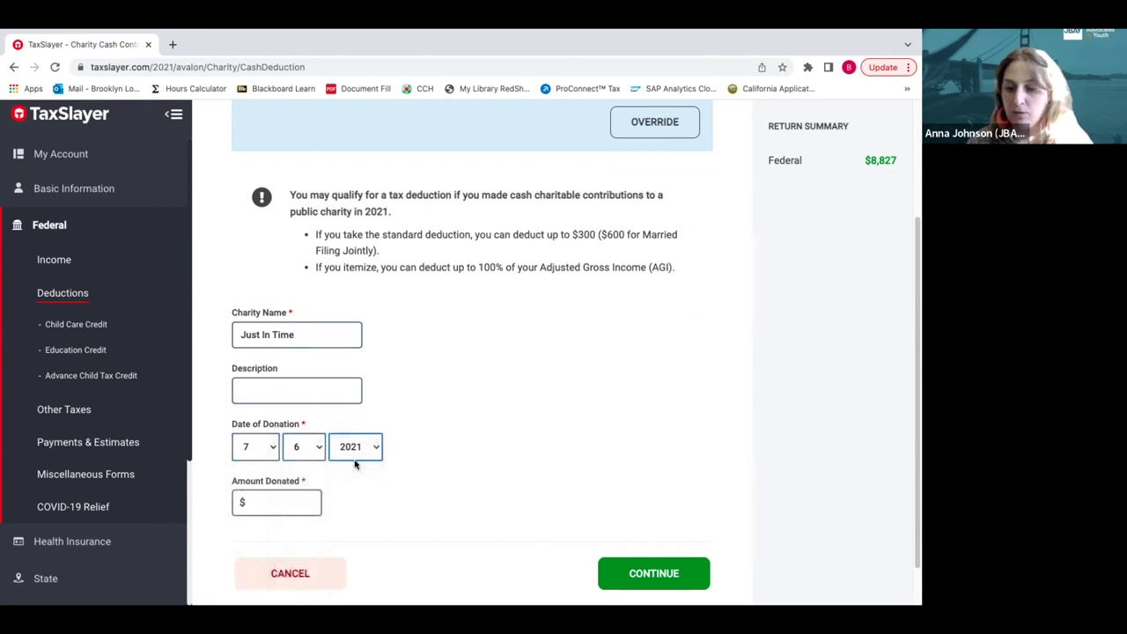
click(297, 513)
text(285)
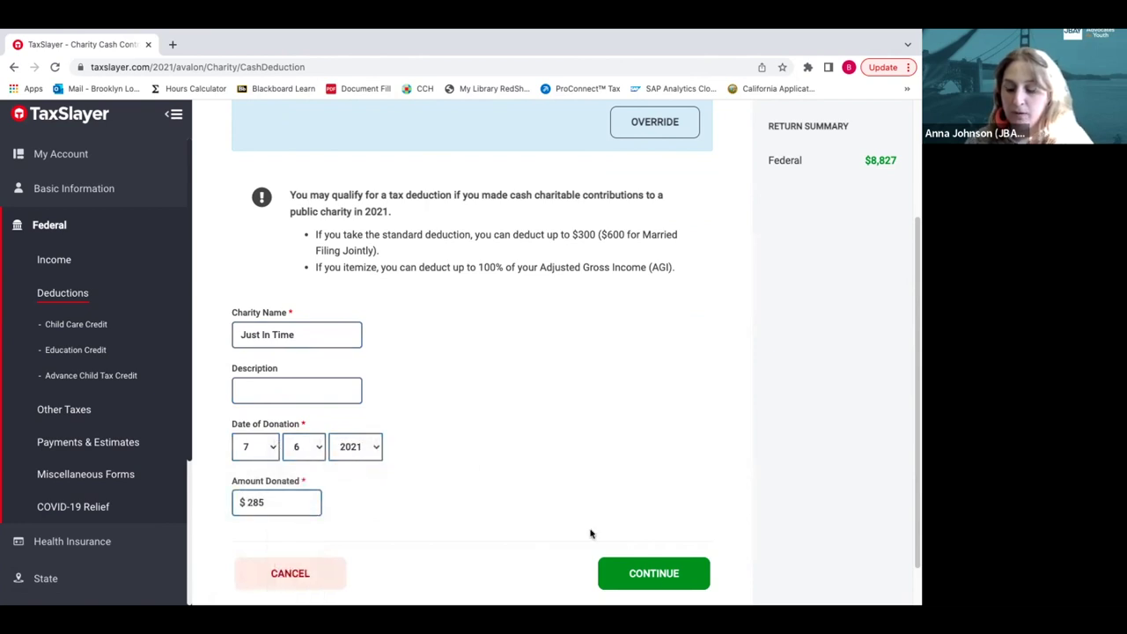
click(657, 571)
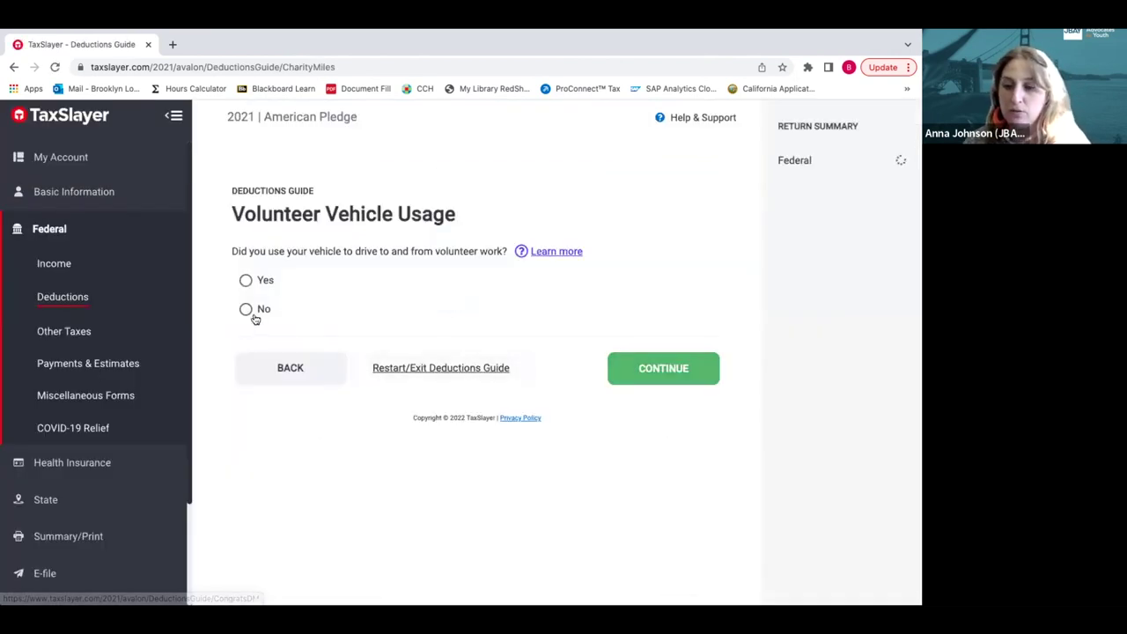
Answer No to volunteer vehicle usage and to medical expenses
click(254, 314)
click(652, 377)
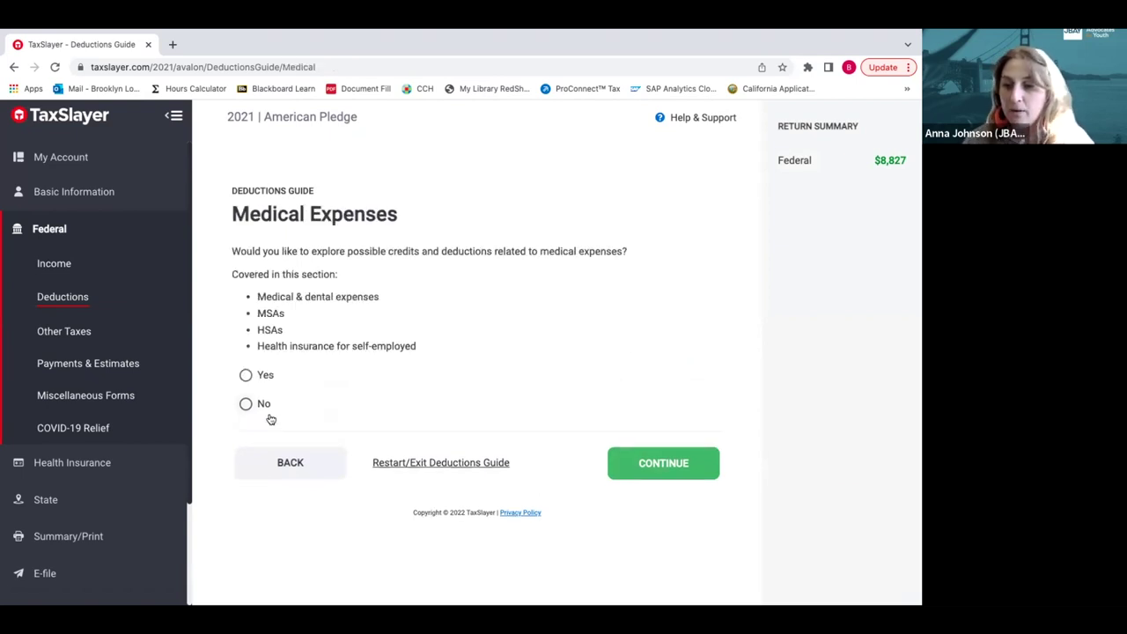
click(263, 407)
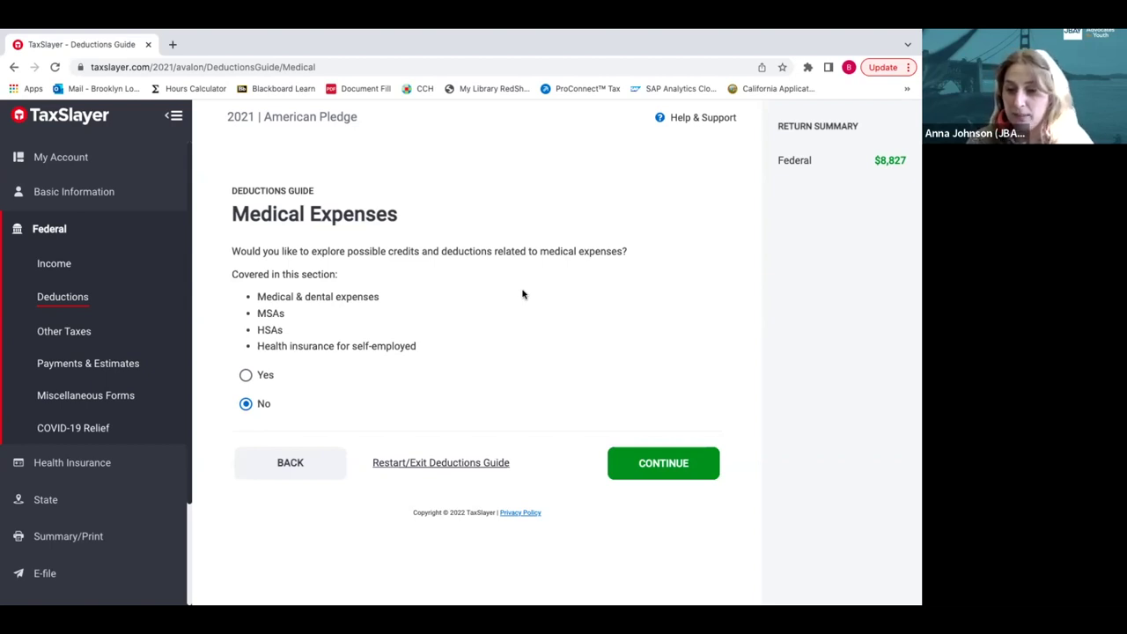
click(643, 467)
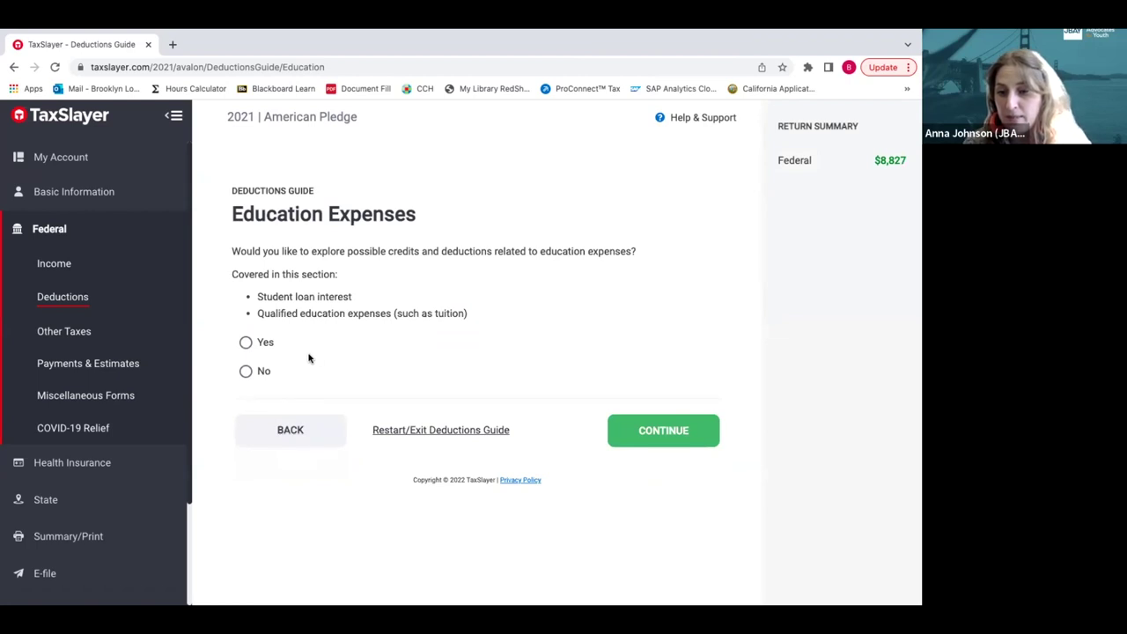
Answer Yes to education expenses, No to student loan interest, Yes to qualified education expenses
click(267, 345)
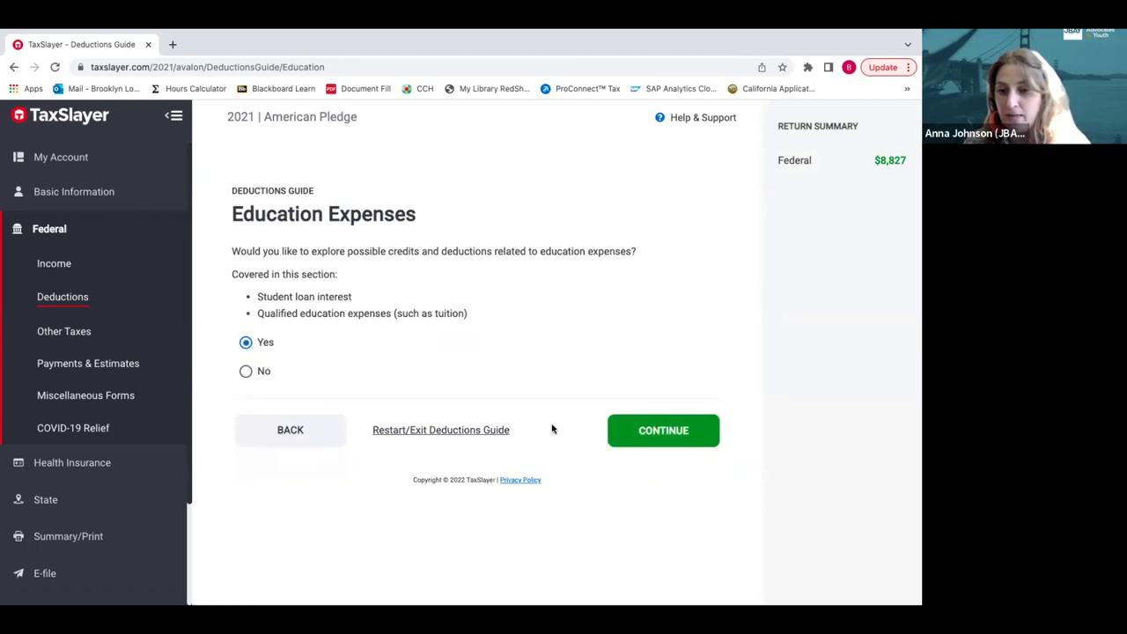
click(640, 447)
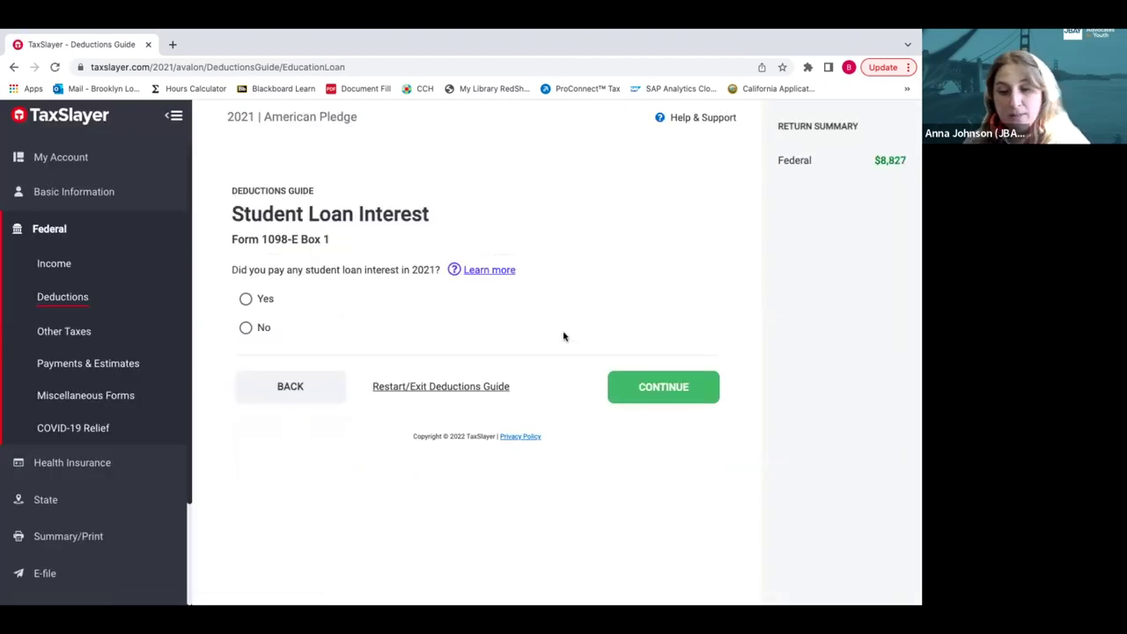
click(264, 328)
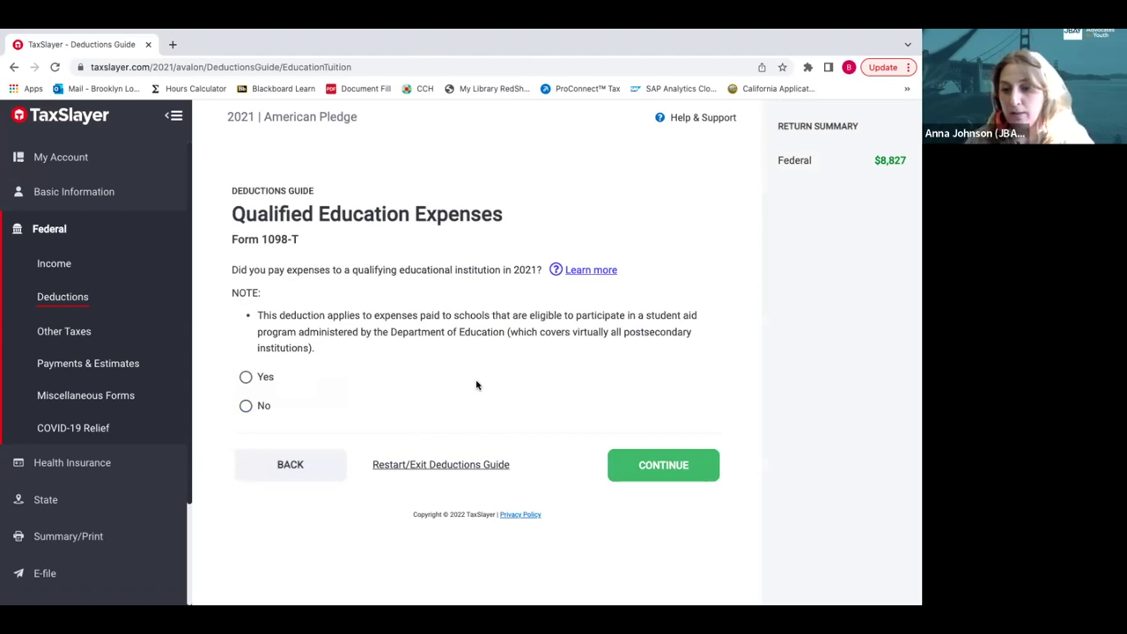
click(263, 377)
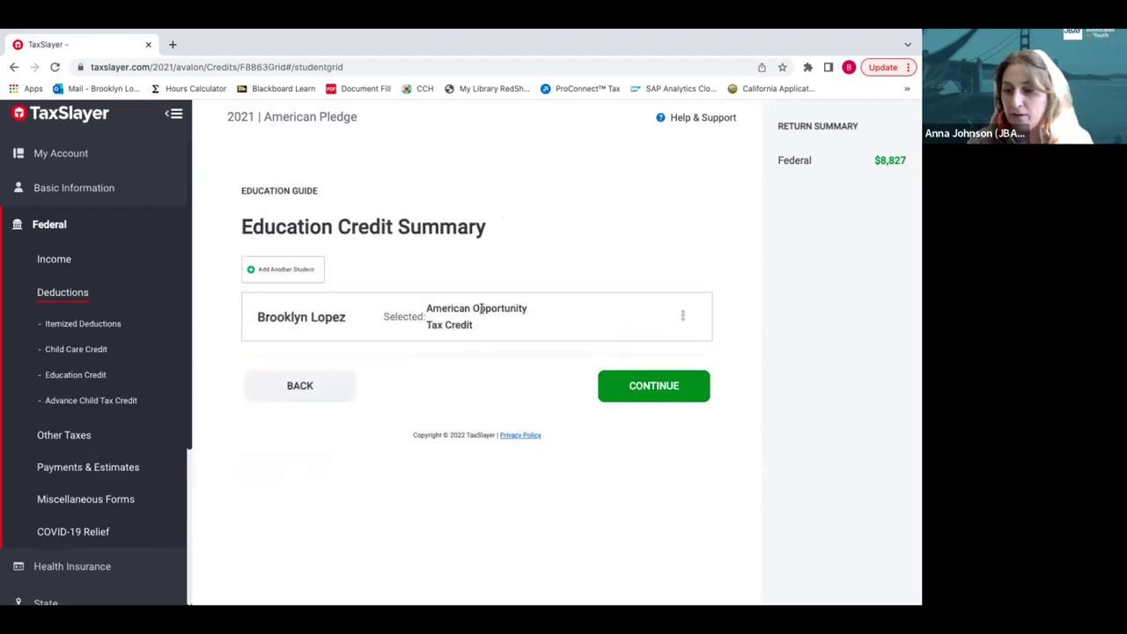
click(642, 392)
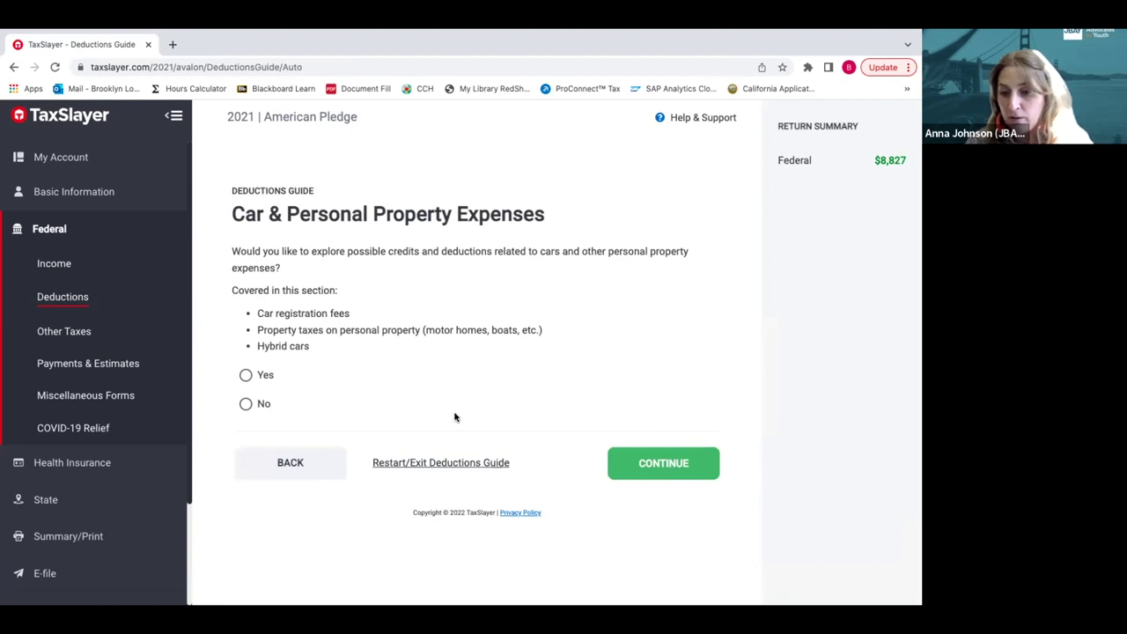
Answer Yes to car and personal property expenses and to vehicle registration fees
click(245, 375)
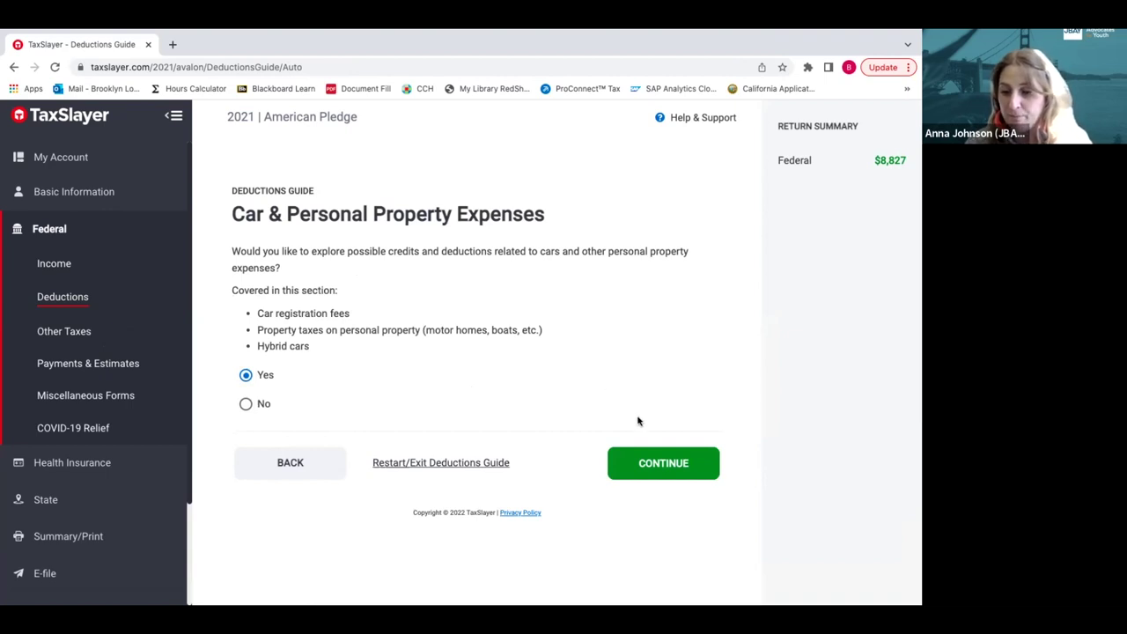
click(656, 462)
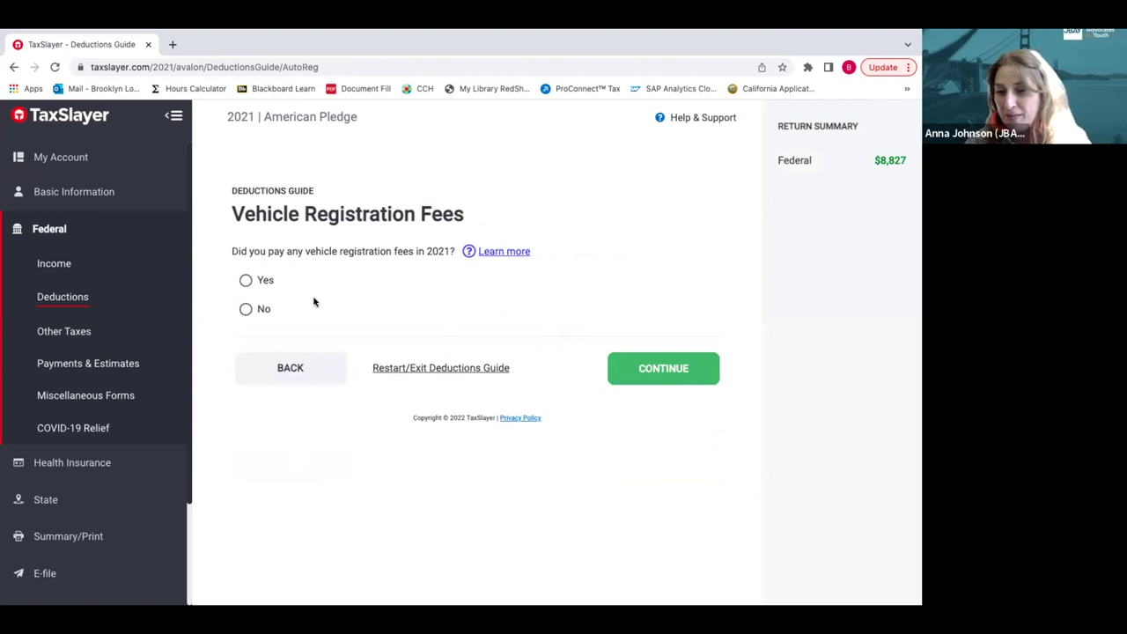
click(246, 280)
click(663, 369)
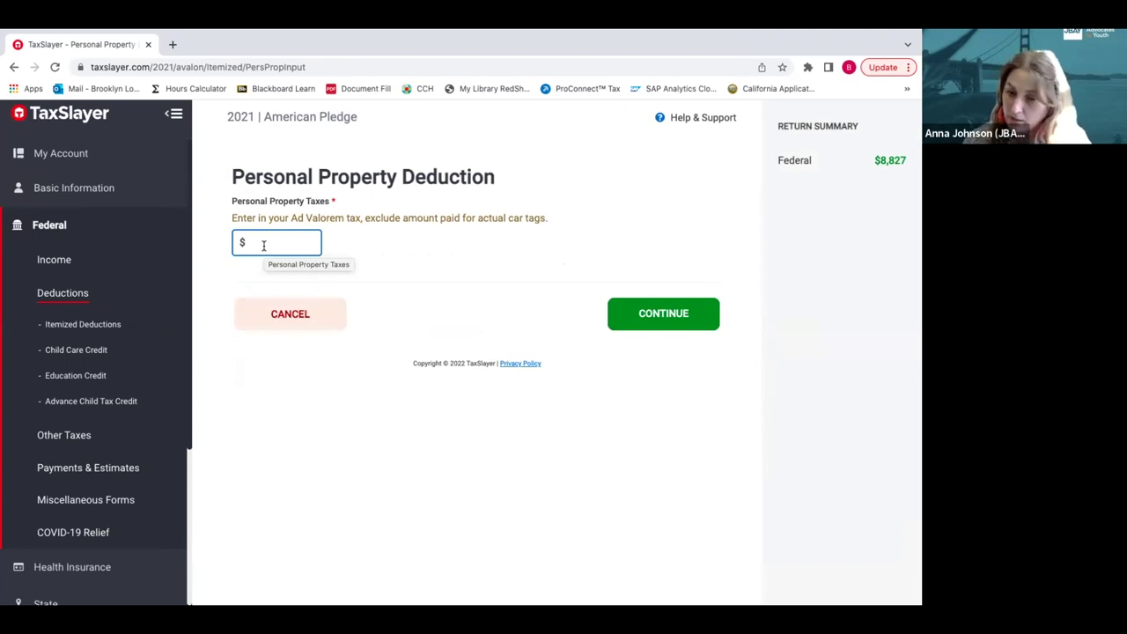
Enter $350 of personal property taxes and skip other personal property taxes
text(350)
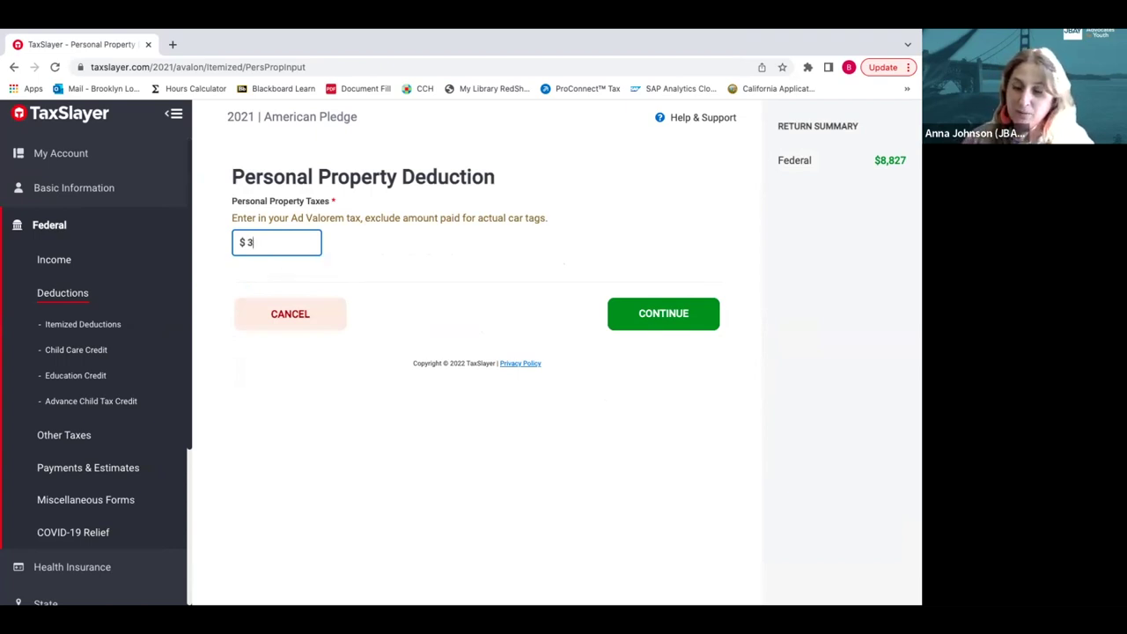
click(412, 252)
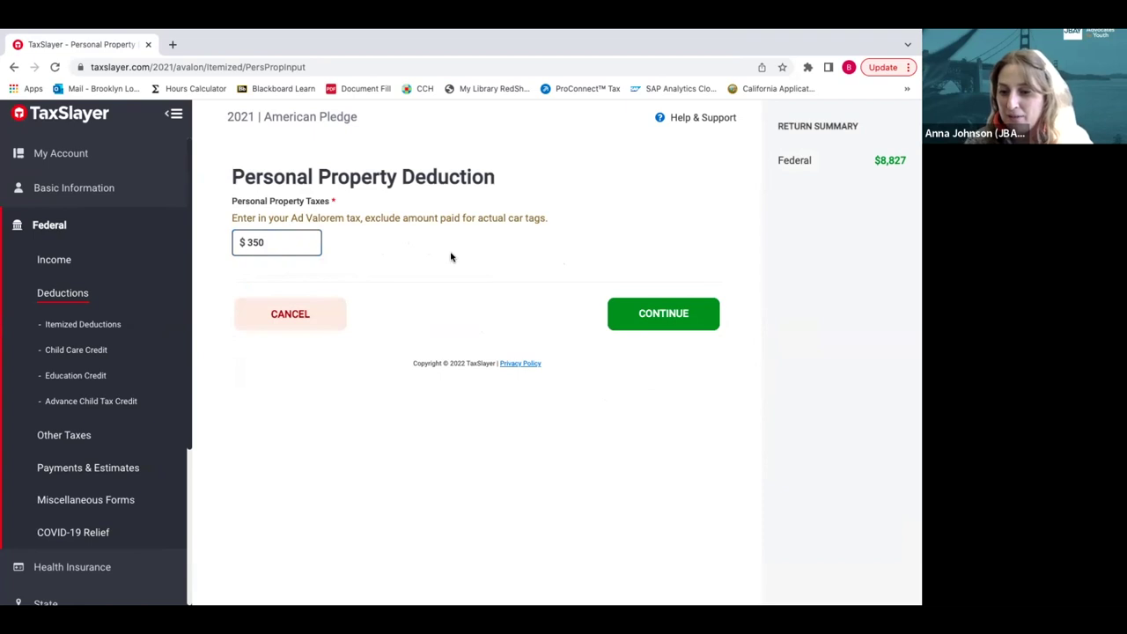
click(660, 319)
click(637, 368)
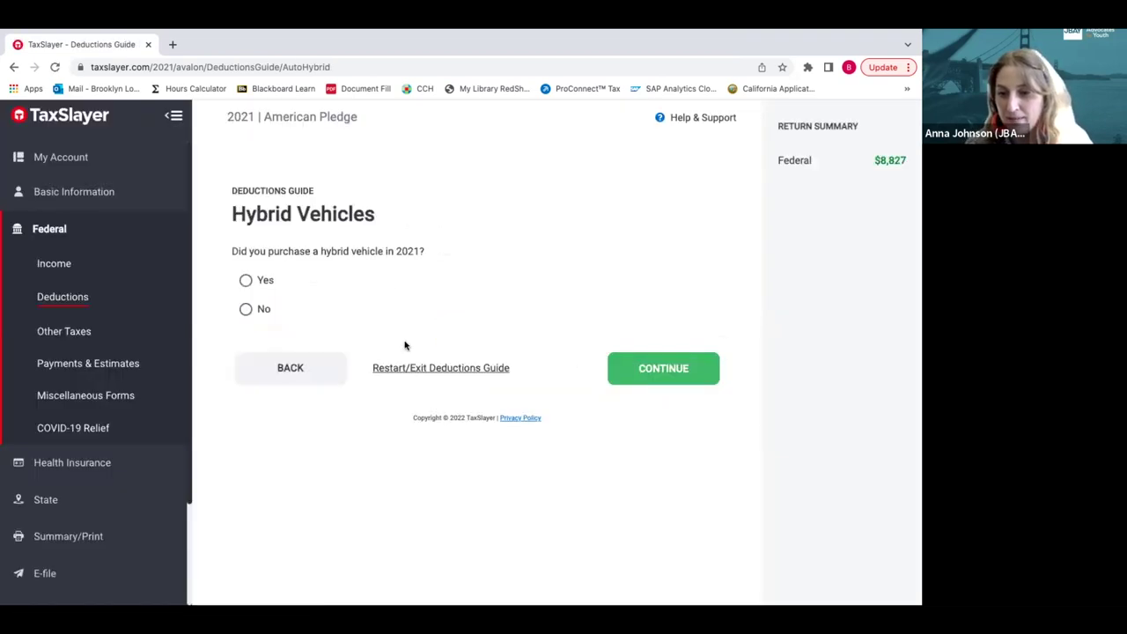
Decline hybrid vehicles, job-related expenses, various tax payments, retirement investments and other deductions
click(268, 311)
click(608, 383)
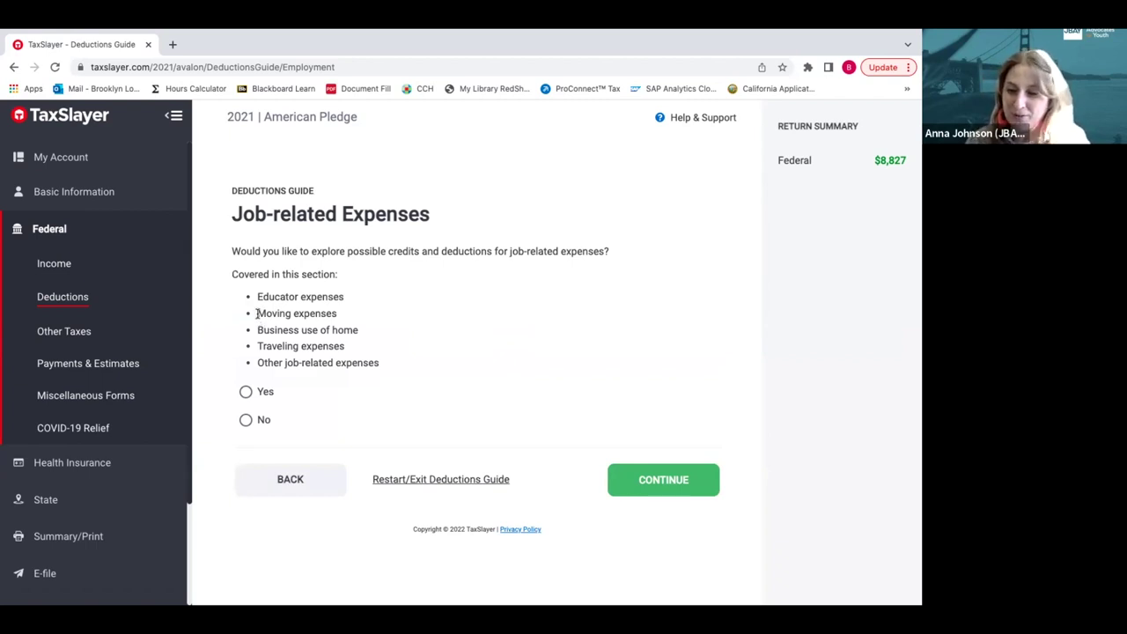
click(659, 483)
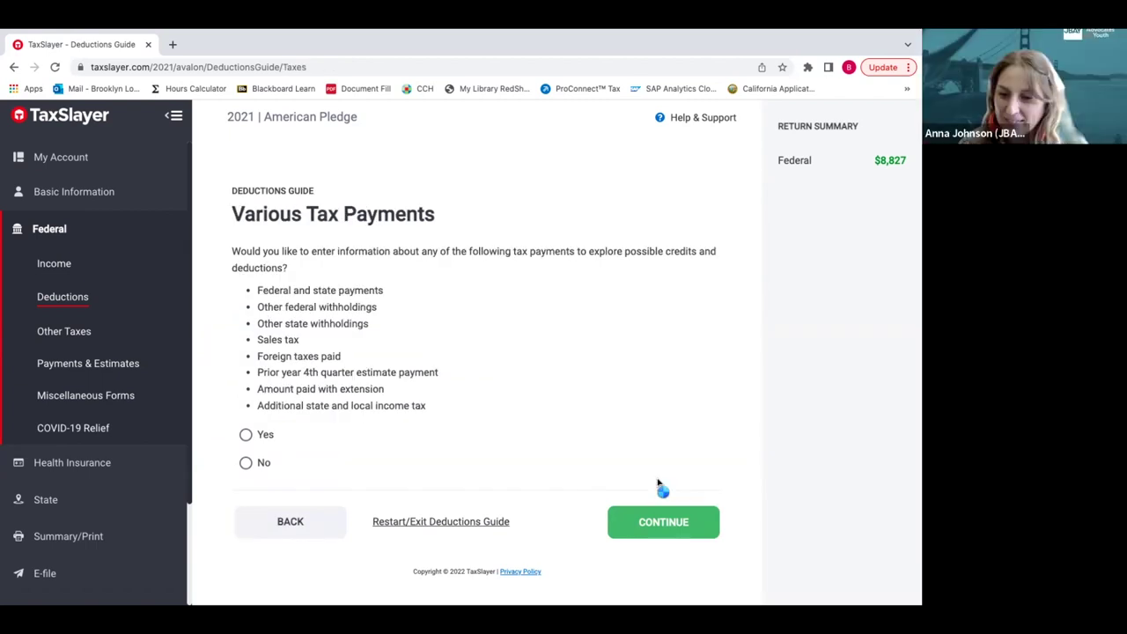
click(247, 462)
click(638, 522)
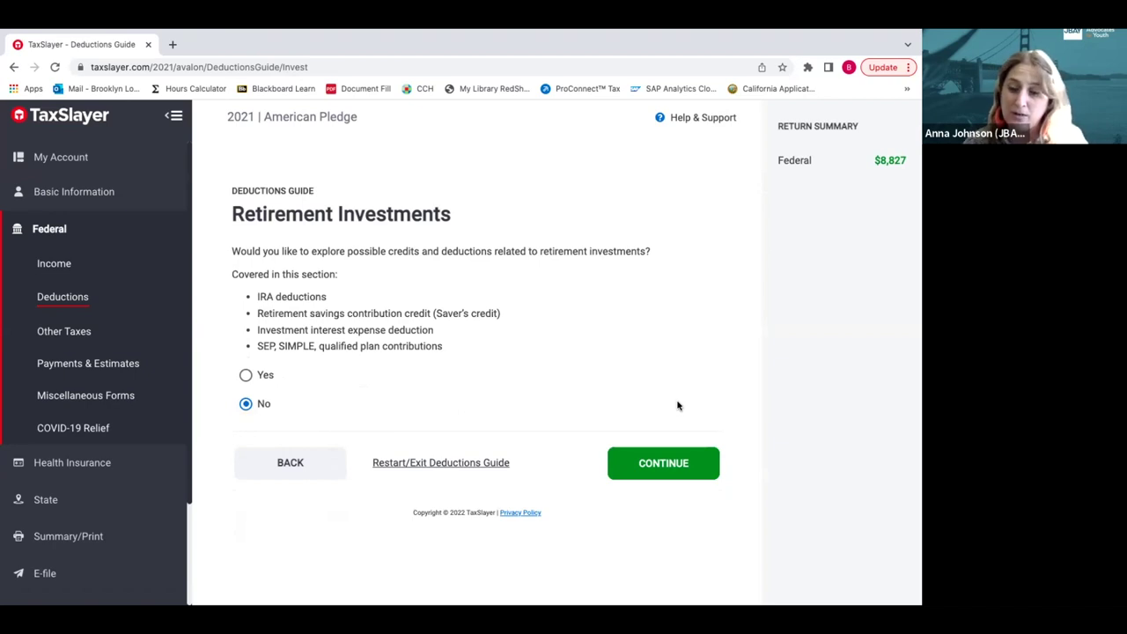
click(668, 464)
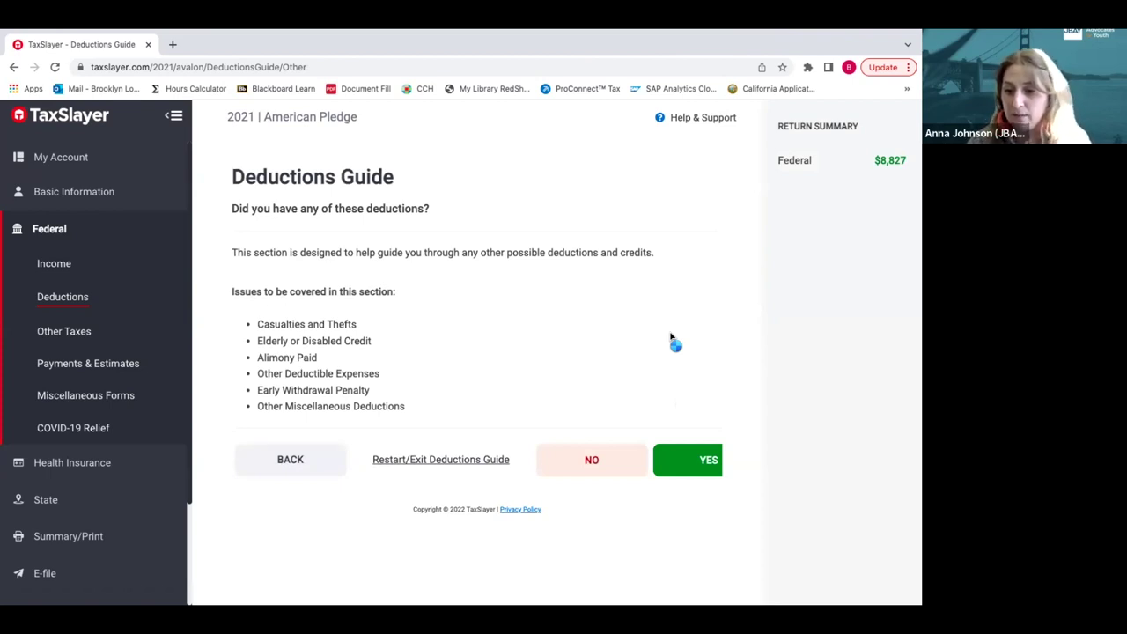
click(602, 458)
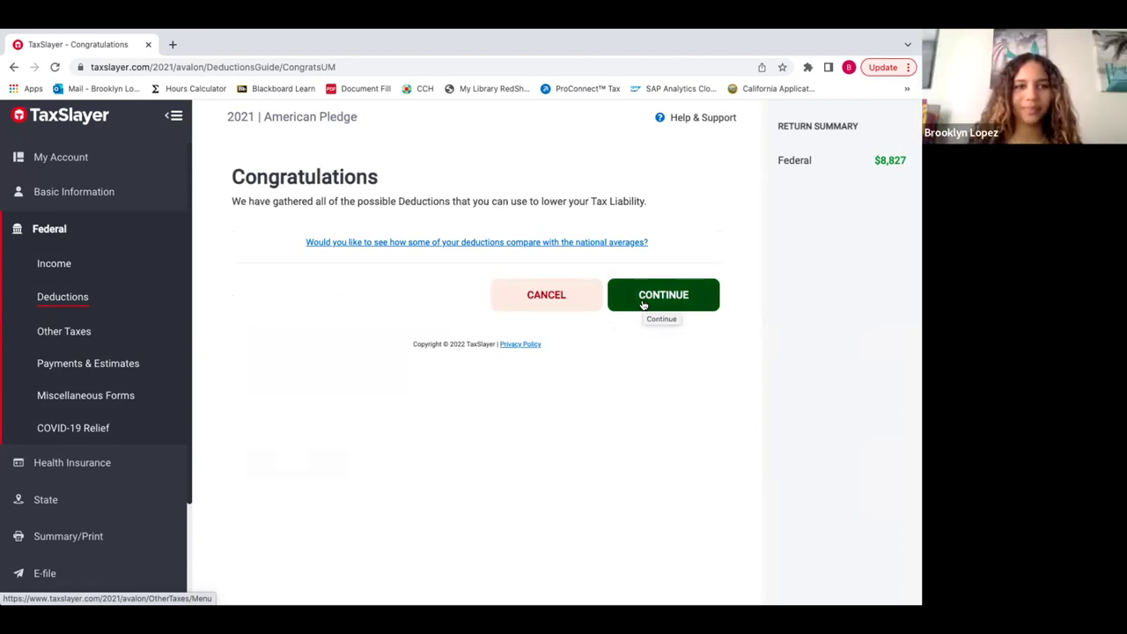
Pass Congratulations and skip Other Taxes, Payments & Estimates, Miscellaneous Forms and COVID-19 Relief
click(651, 306)
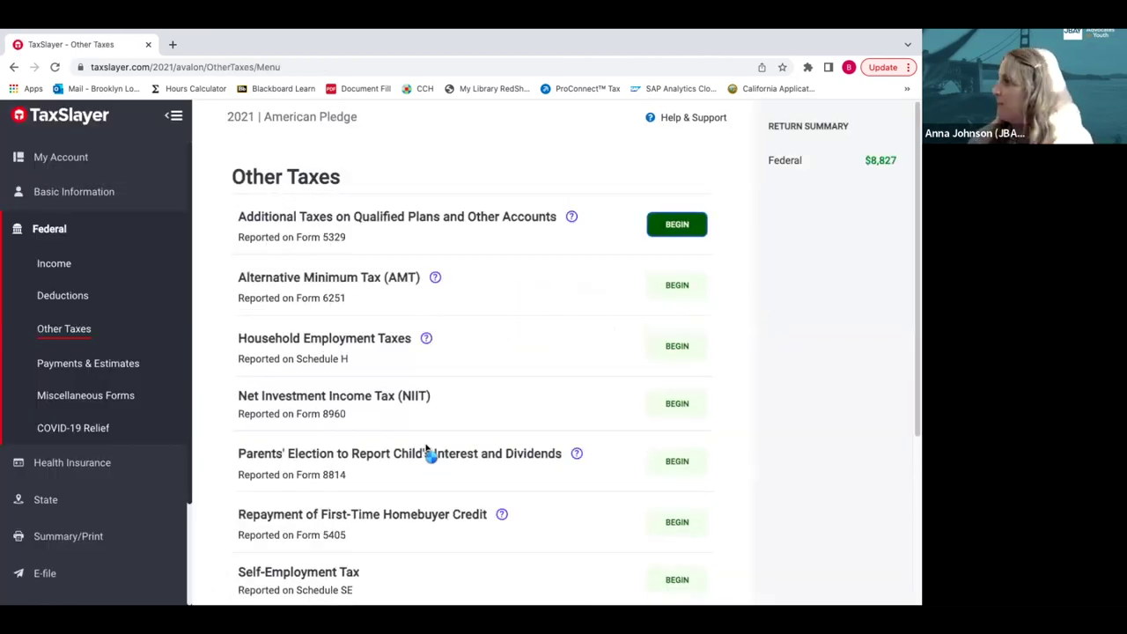
scroll(617, 361, down, 3)
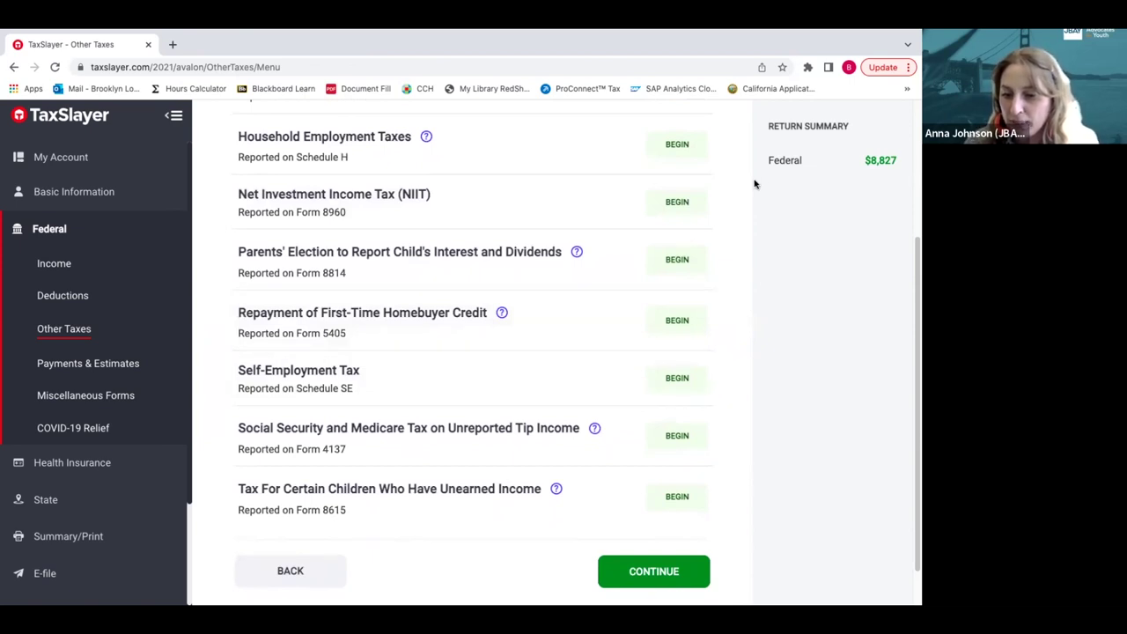
click(637, 571)
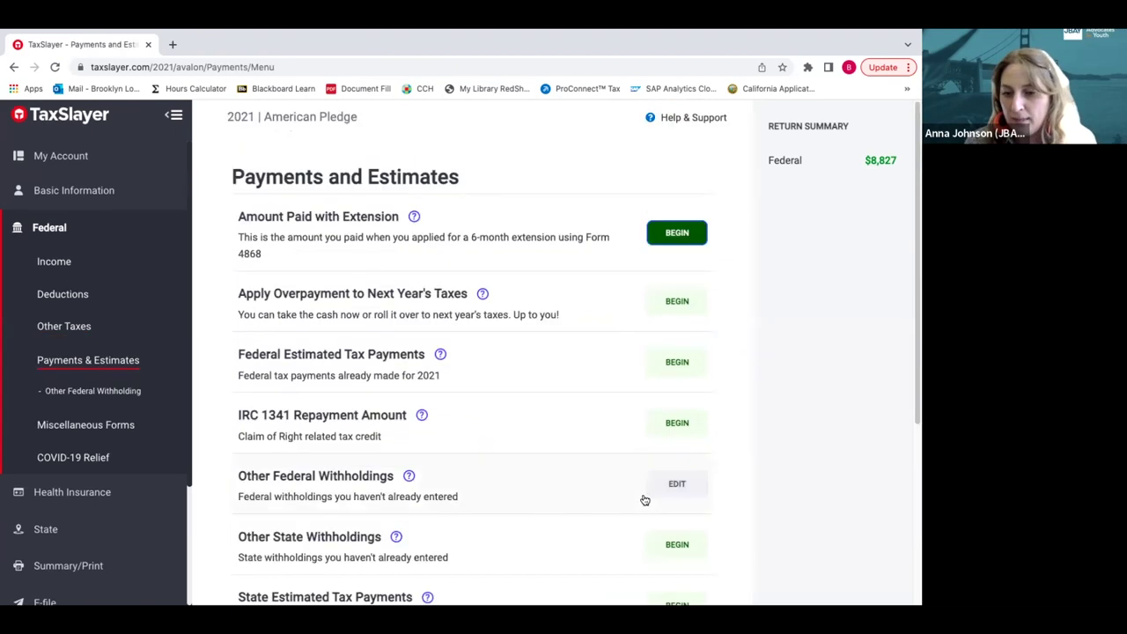
scroll(645, 500, down, 5)
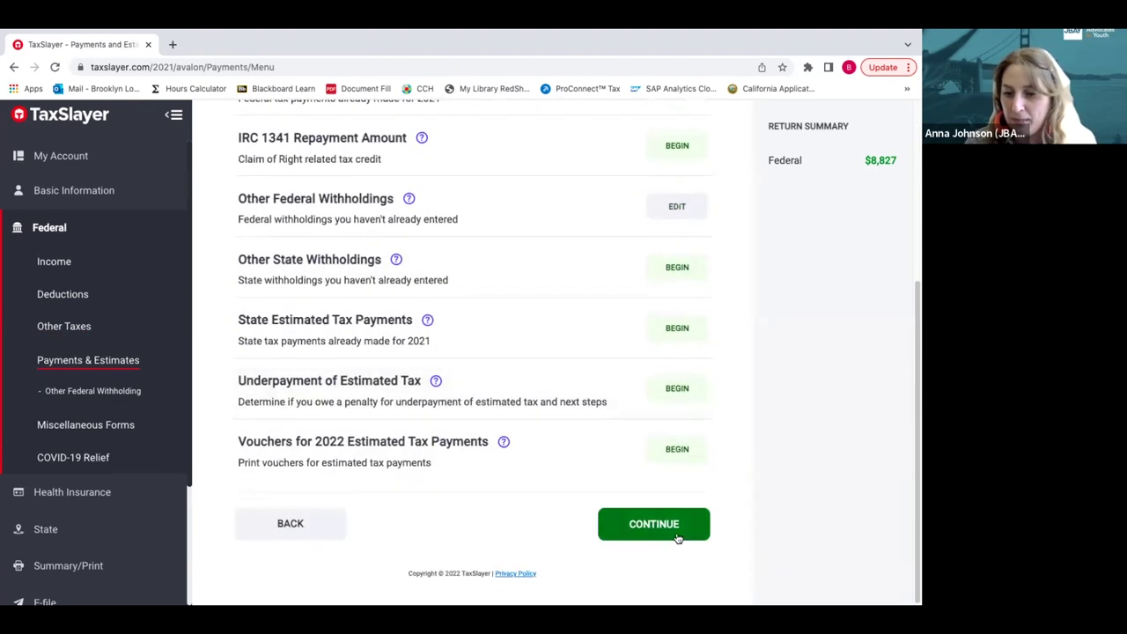
click(674, 532)
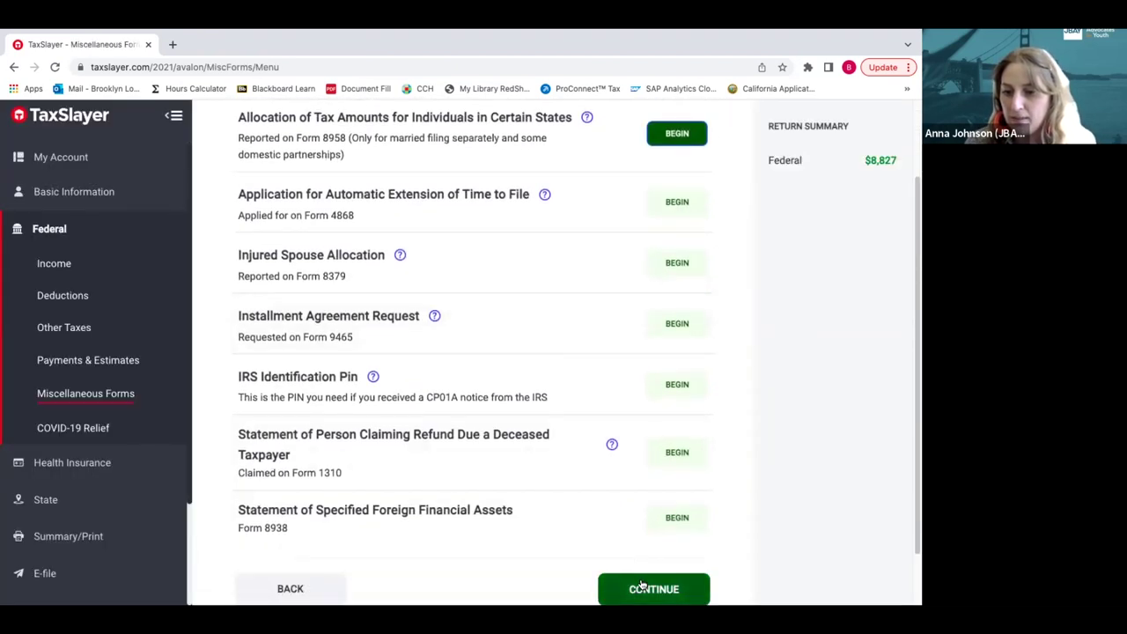
click(650, 589)
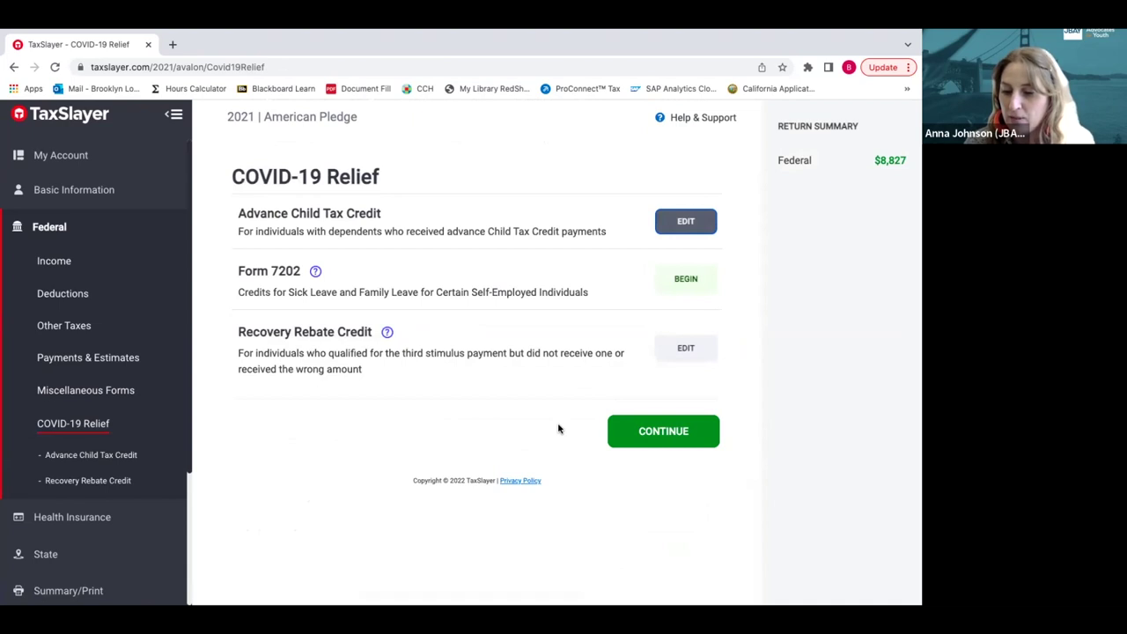
click(629, 443)
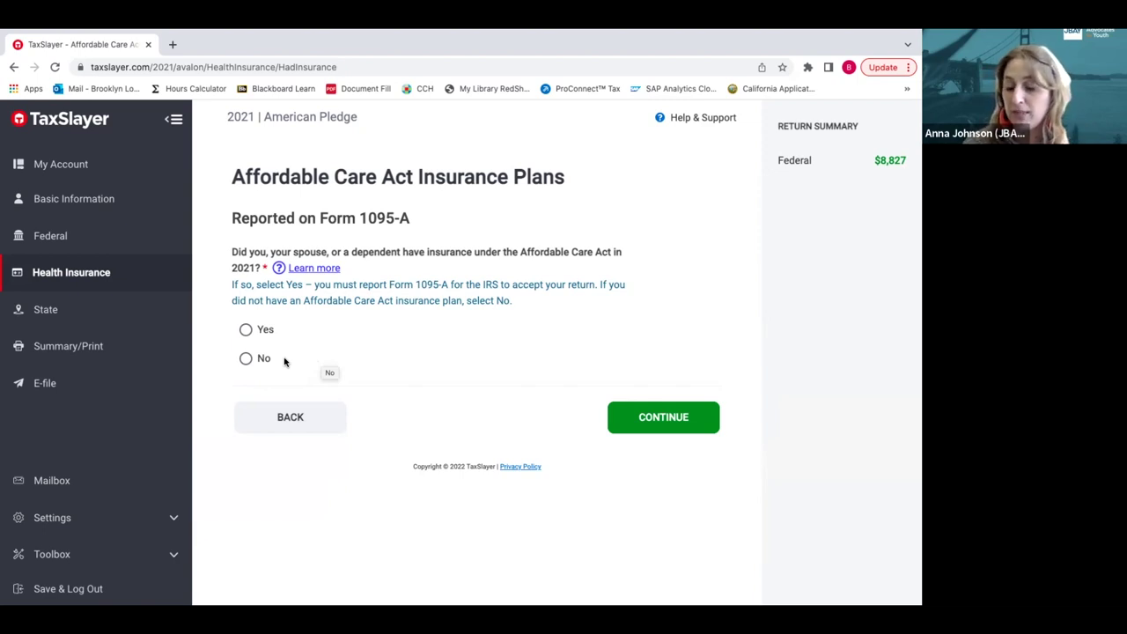
Answer No to Affordable Care Act coverage and begin the California state return
click(247, 358)
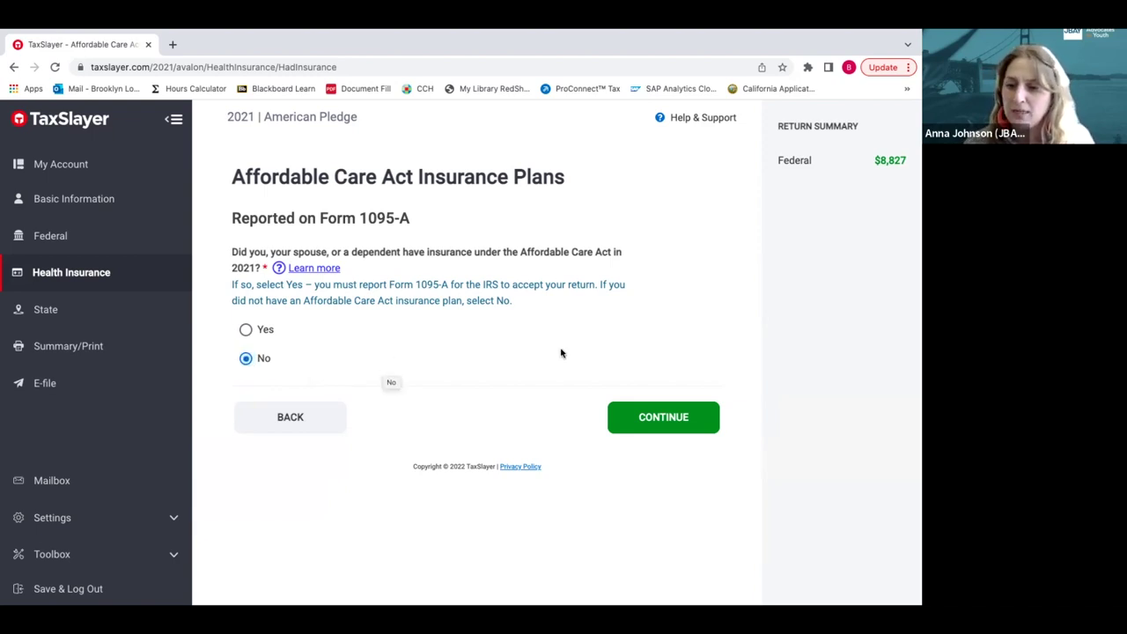
click(667, 421)
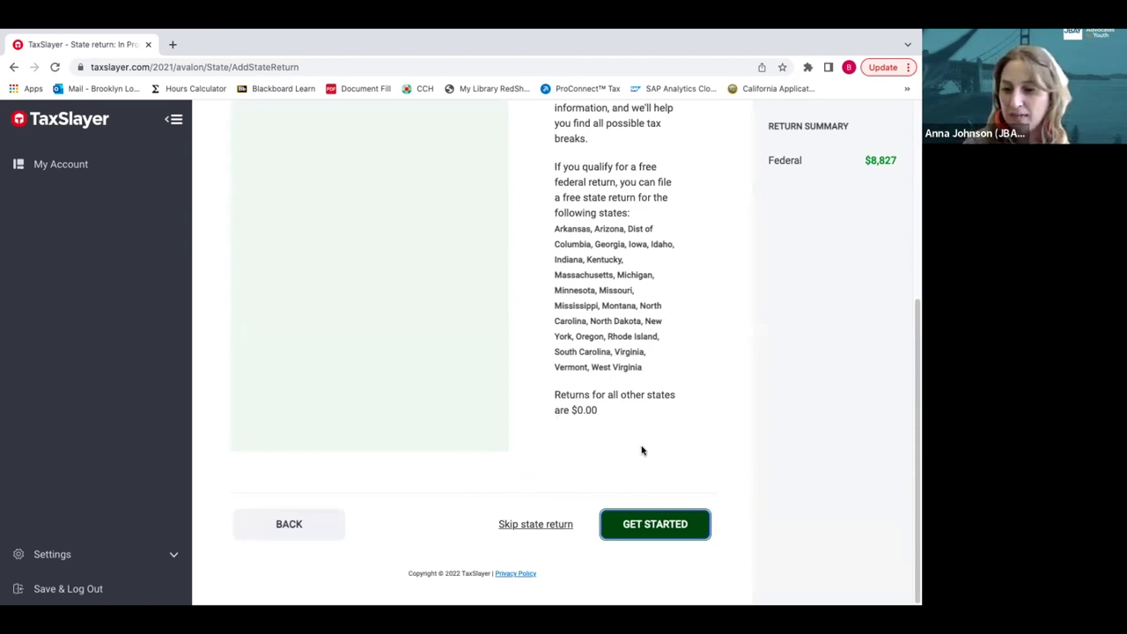
click(661, 522)
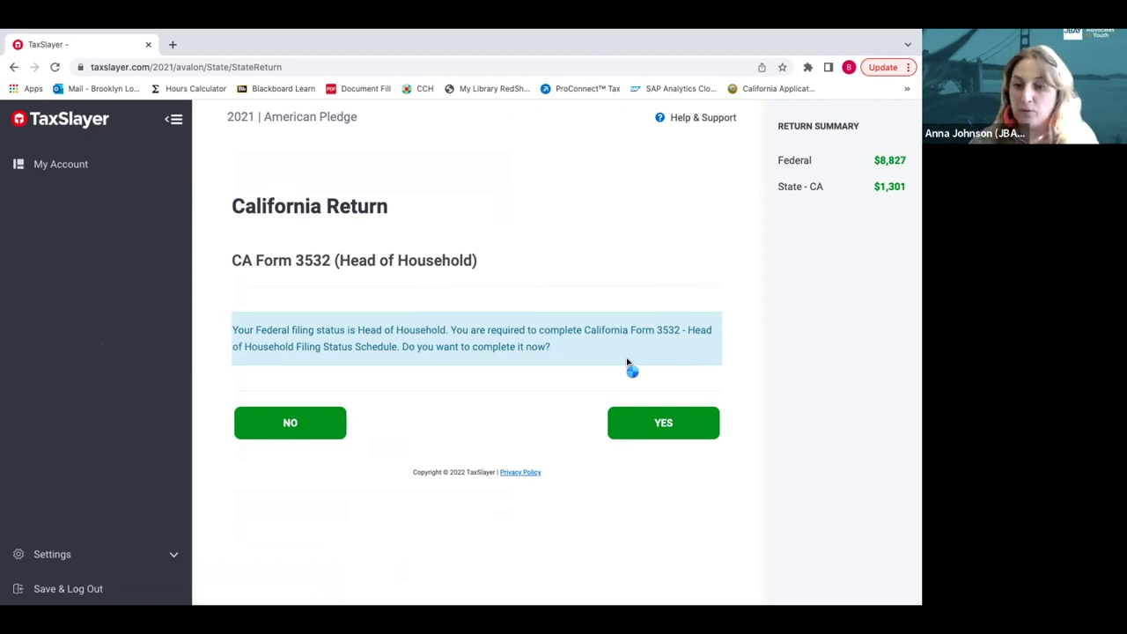
Start CA Form 3532 and enter 365 days the qualifying person lived with you
click(652, 414)
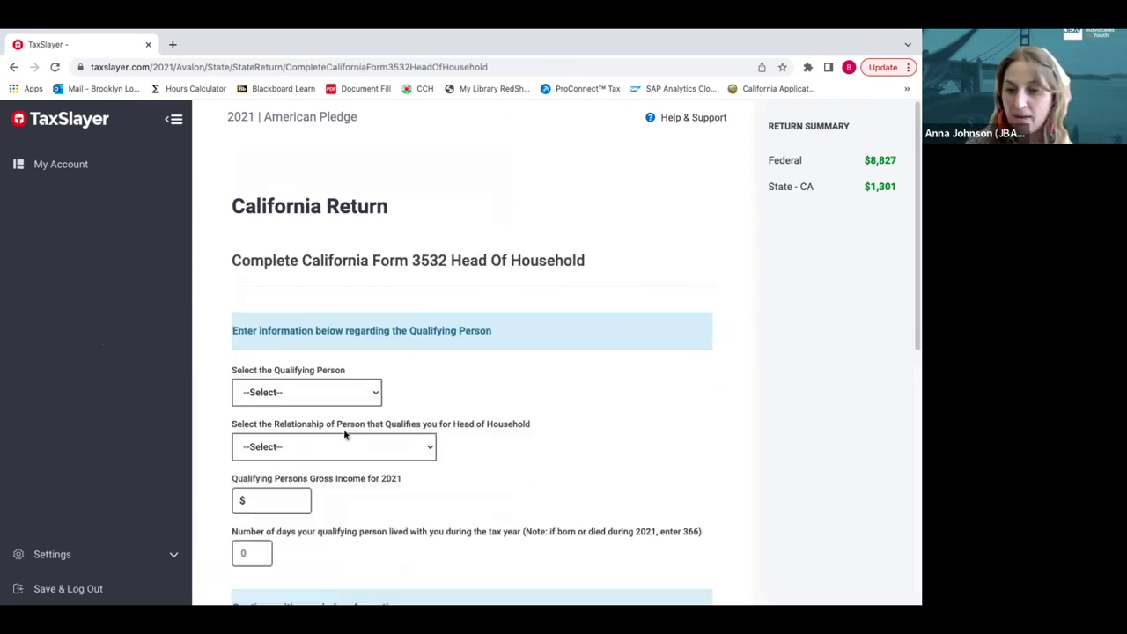
scroll(476, 353, down, 1)
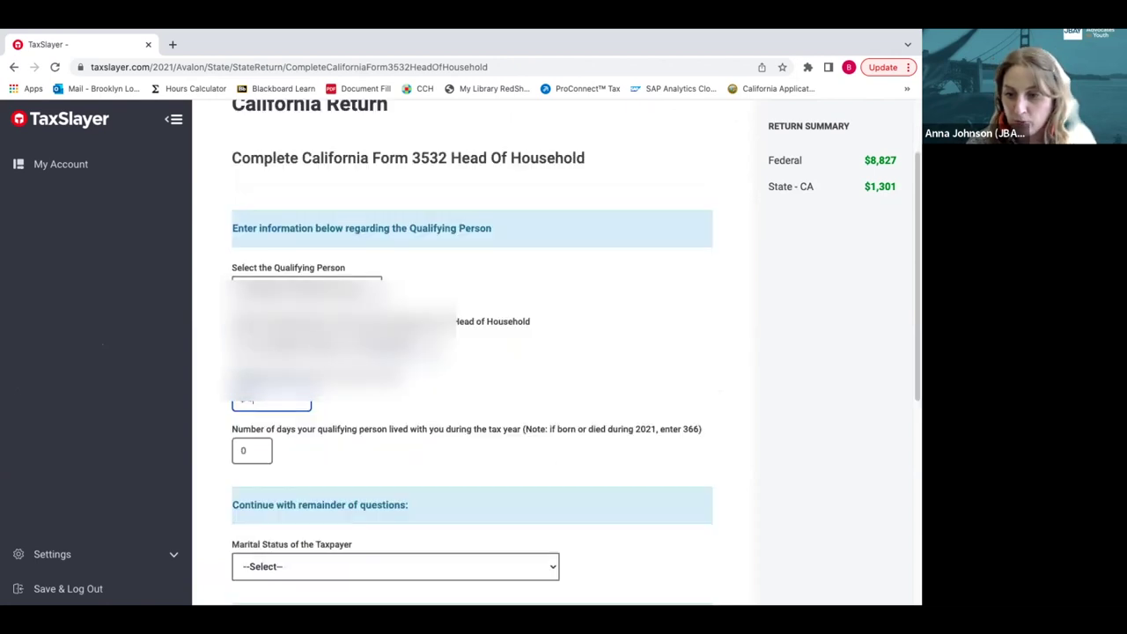
click(260, 450)
text(265)
key(BackSpace)
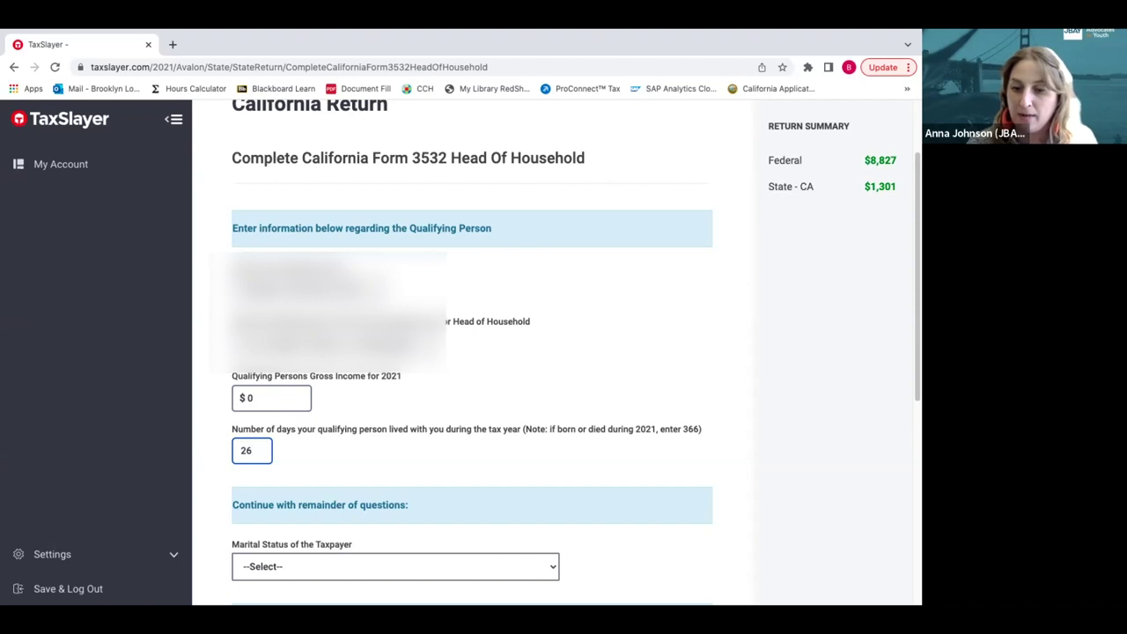
key(BackSpace)
key(BackSpace)
text(365)
Set marital status to 'Not legally married/RDP during tax year' and save Form 3532
scroll(318, 449, down, 2)
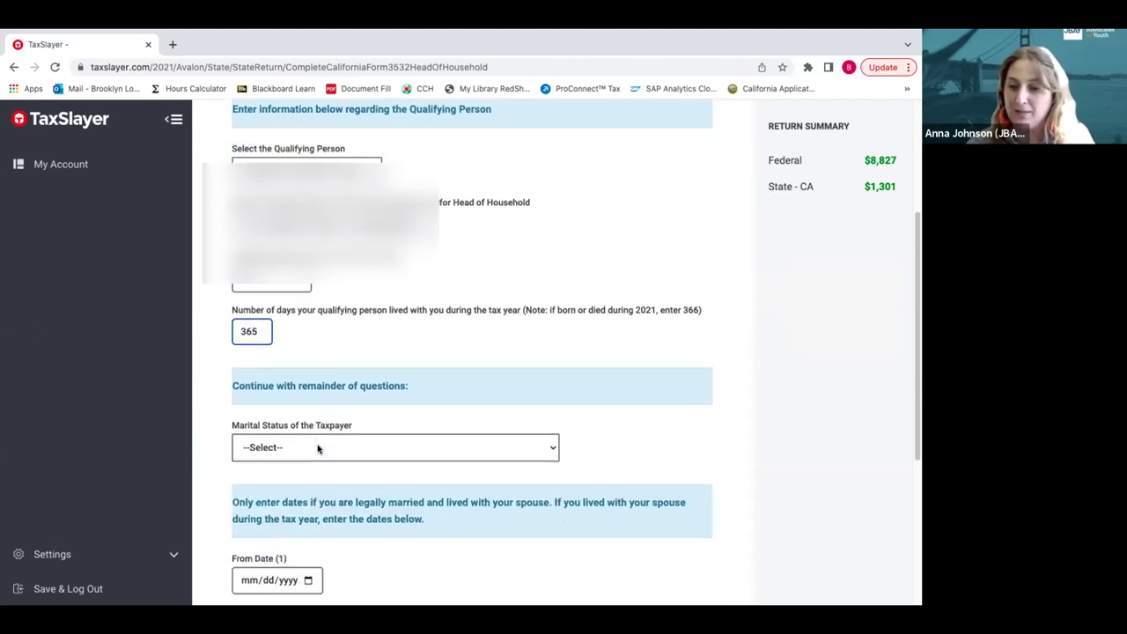
click(331, 449)
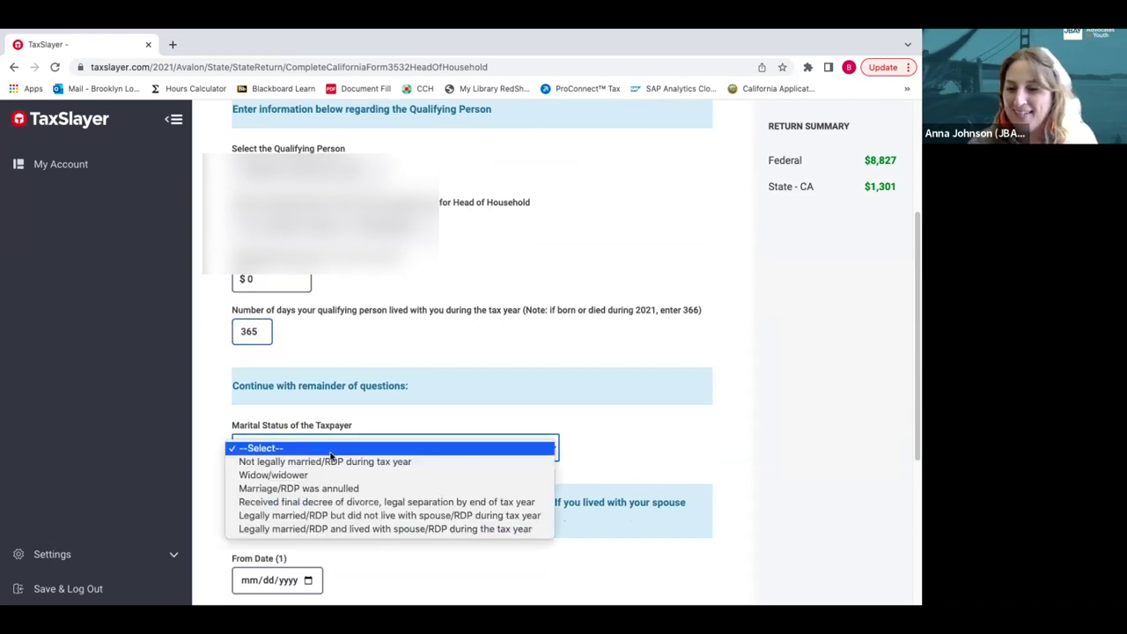
click(333, 462)
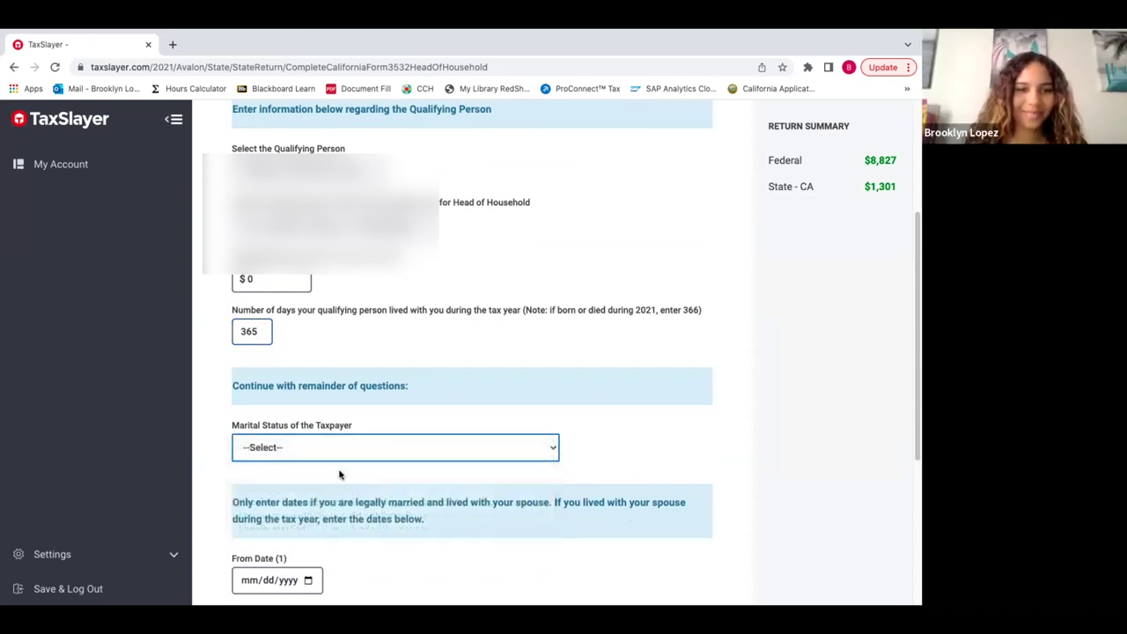
scroll(340, 473, down, 3)
scroll(340, 475, down, 2)
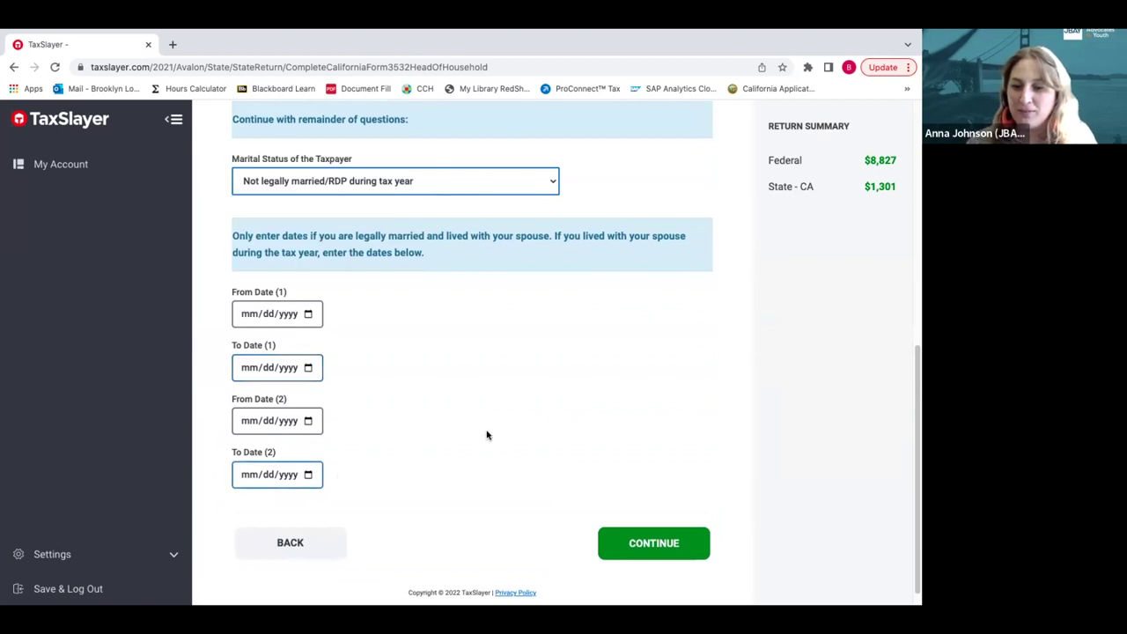
click(634, 547)
Set San Diego as the county of residence, confirm the address, and confirm full-year household coverage
click(336, 338)
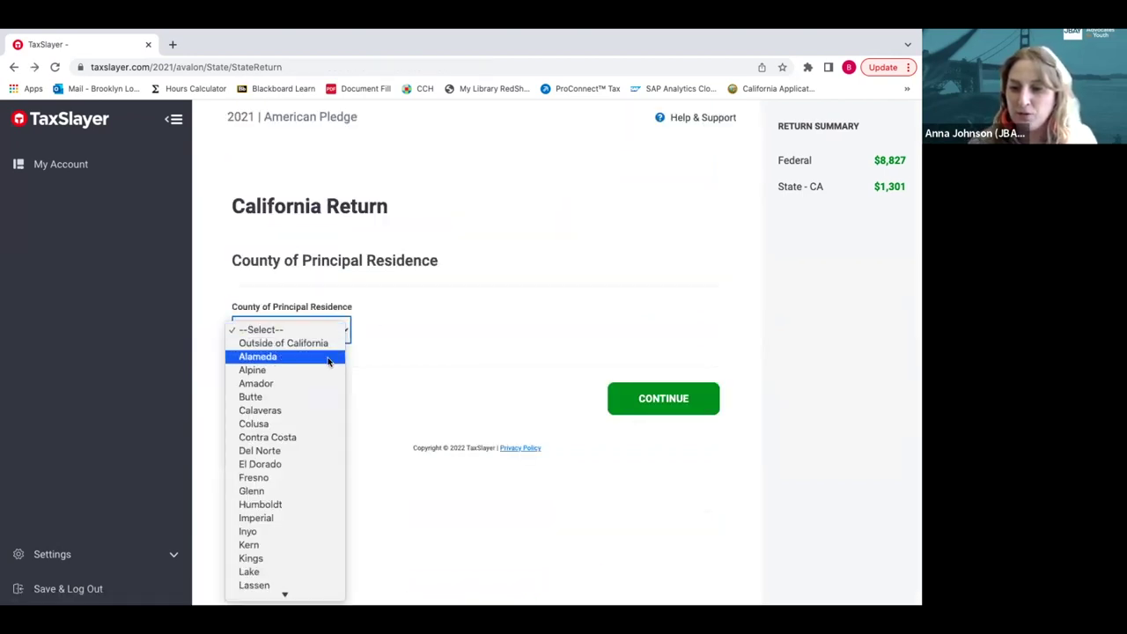
scroll(276, 522, down, 5)
scroll(274, 527, down, 3)
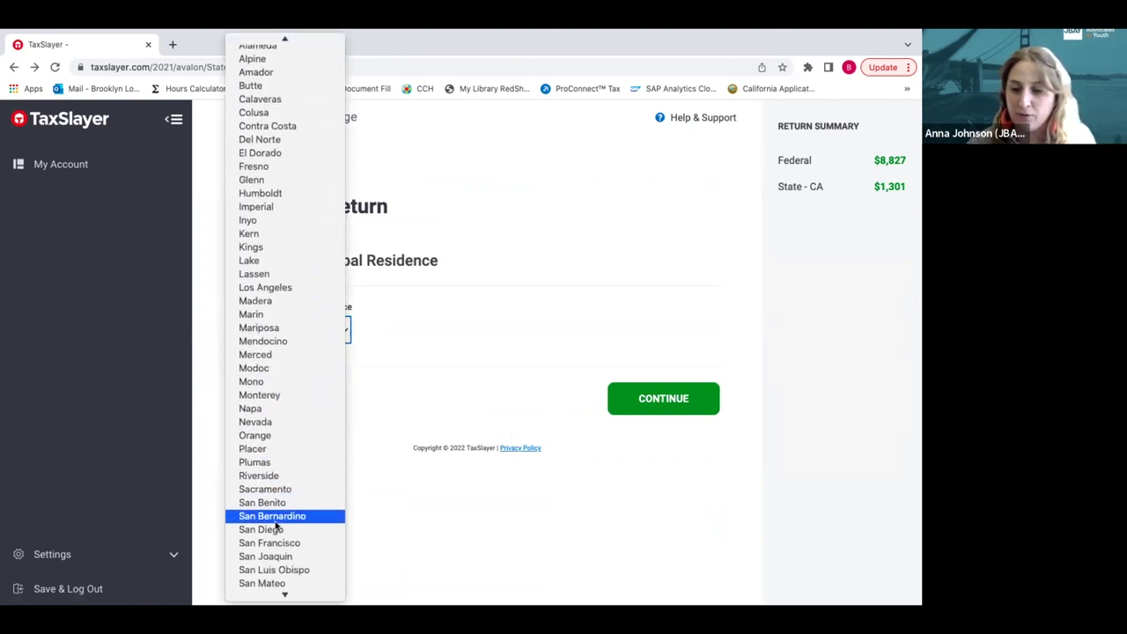
click(269, 529)
click(624, 410)
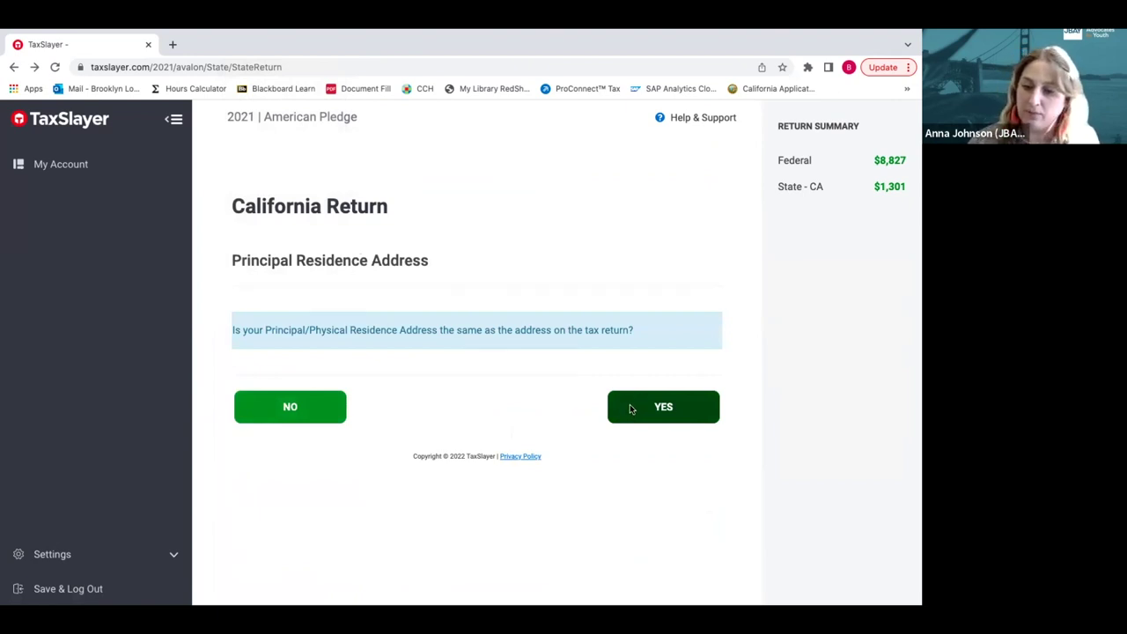
click(630, 408)
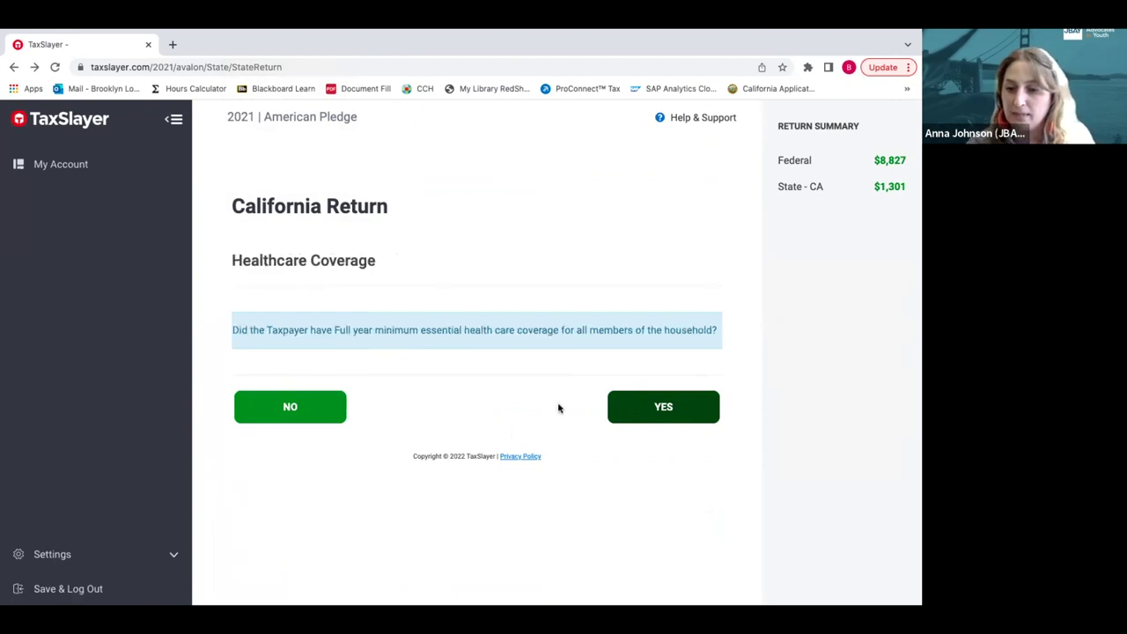
click(650, 405)
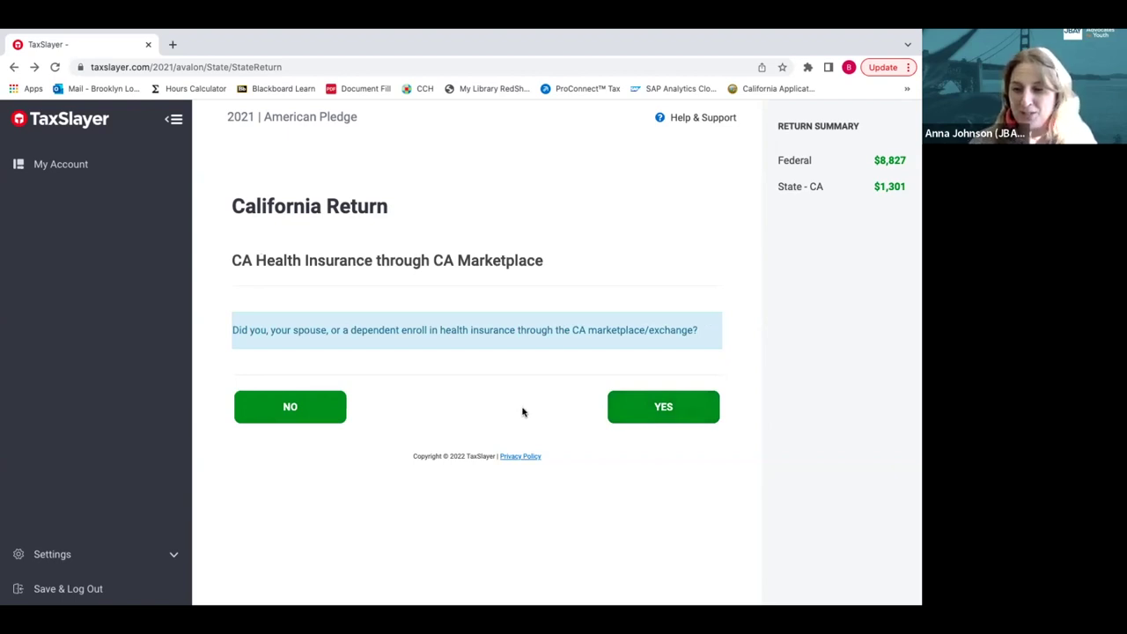
Answer No to CA Marketplace insurance, mark the Renters Credit as qualifying, and start the Use Tax entry
click(275, 408)
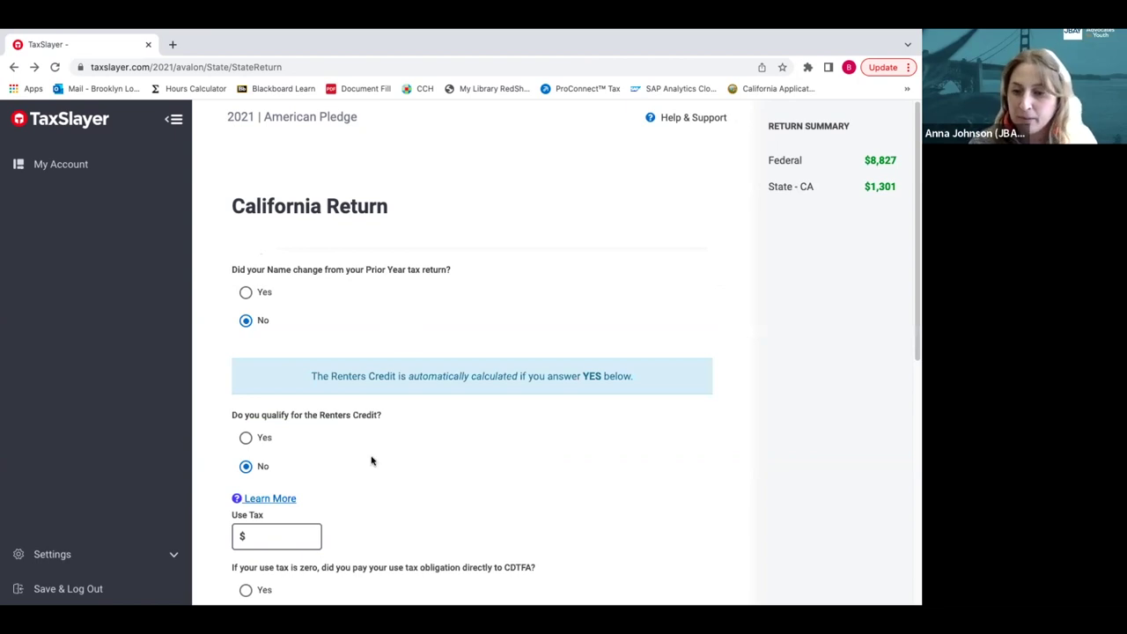
scroll(370, 480, down, 1)
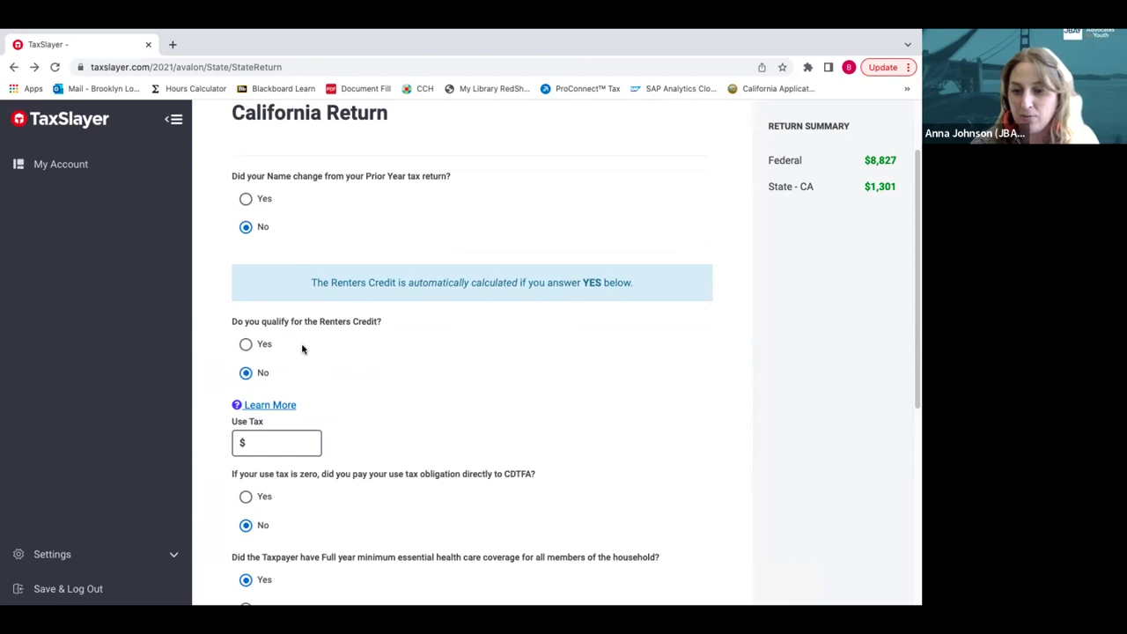
click(262, 344)
click(271, 453)
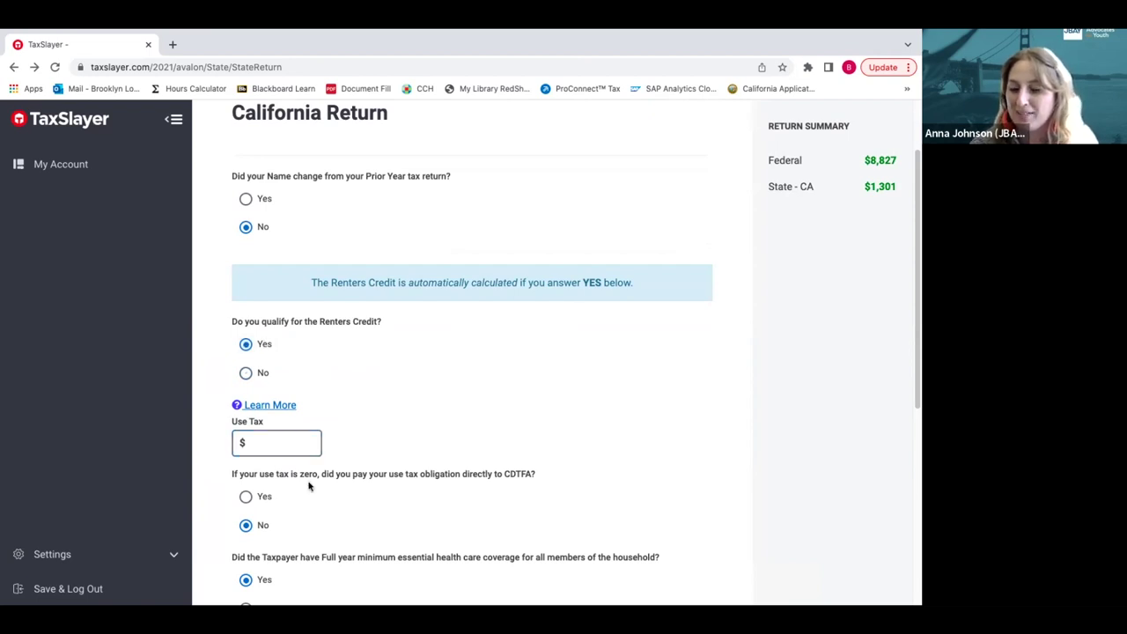
Save the California answers to reach the completed state return with a $1,301 refund
scroll(309, 483, down, 1)
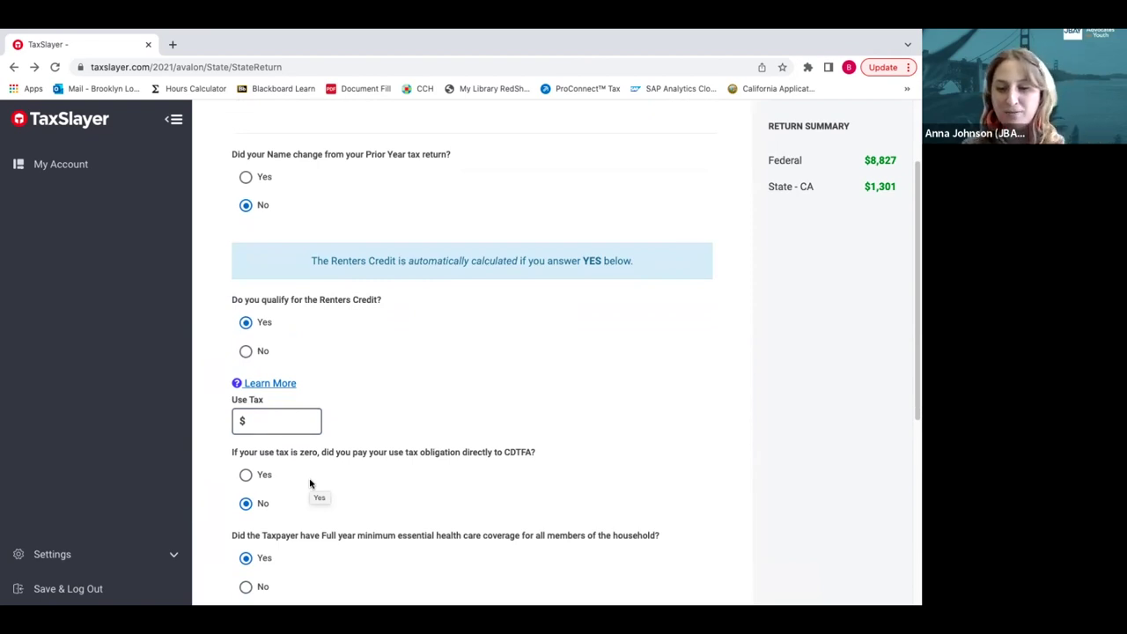
scroll(310, 484, down, 1)
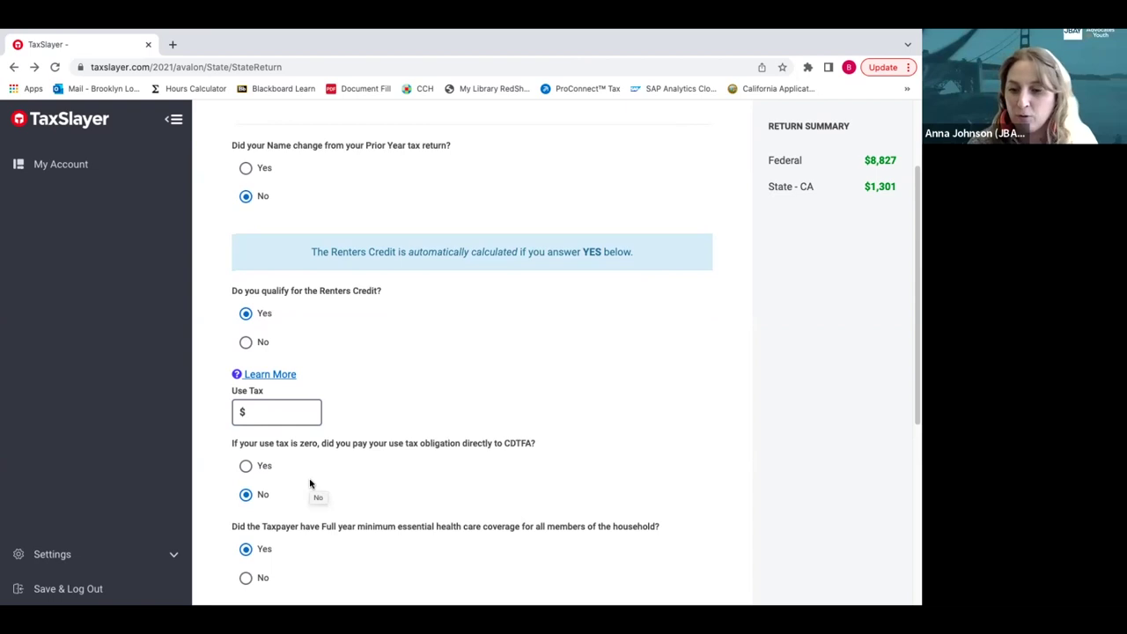
scroll(310, 483, down, 5)
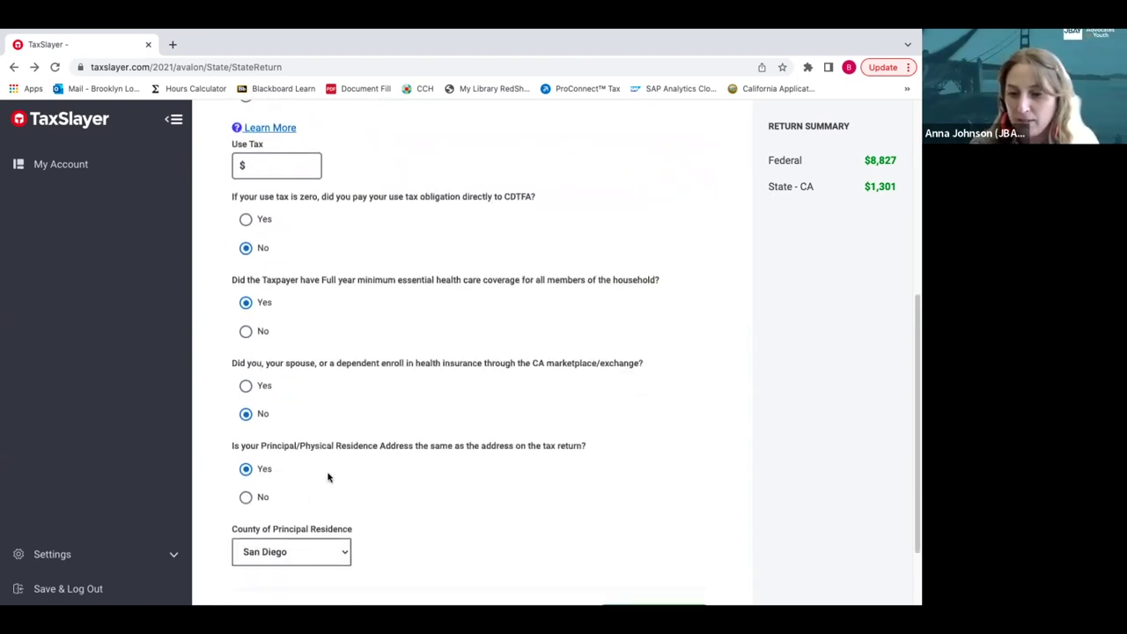
scroll(327, 477, down, 2)
click(639, 546)
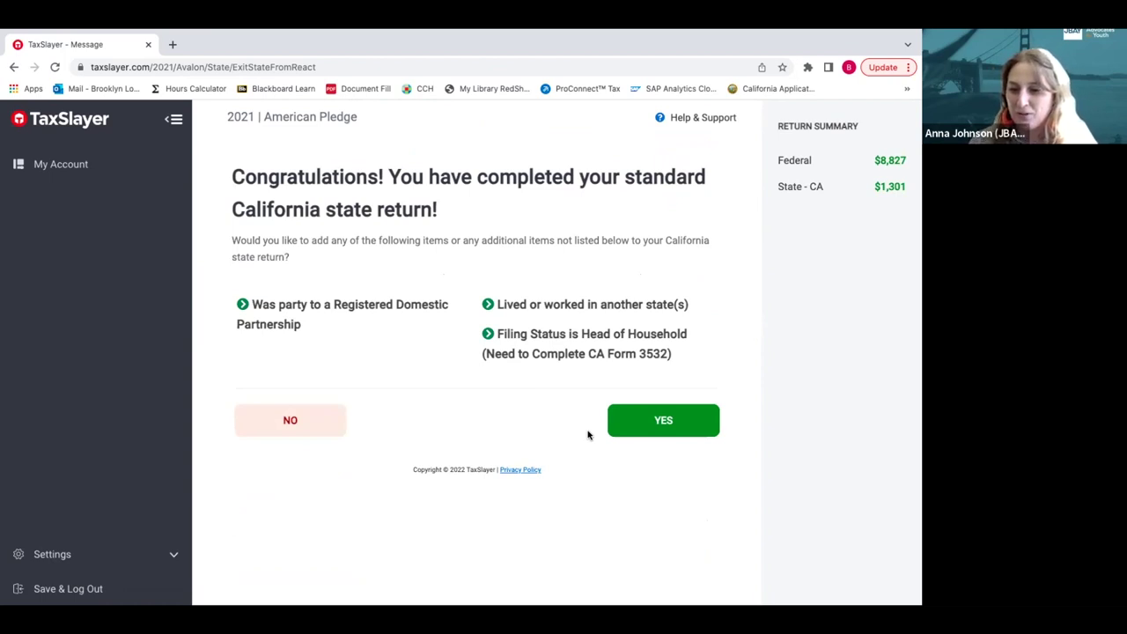
Choose to add more items, then scroll the California Return sections down to Miscellaneous Forms
click(622, 429)
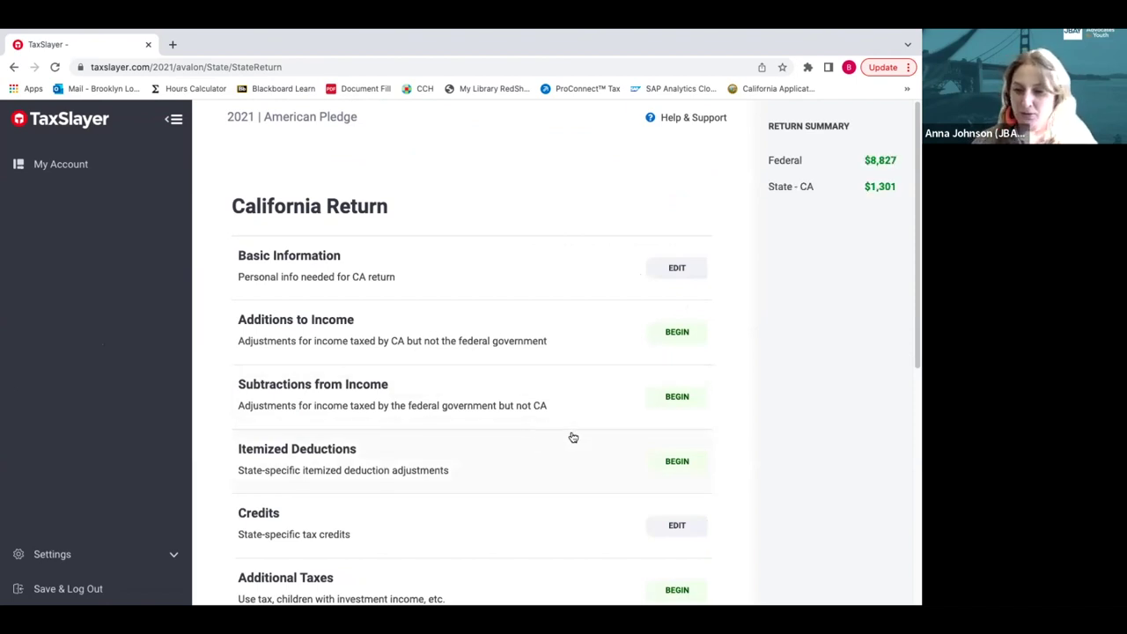
scroll(574, 429, down, 1)
scroll(588, 410, down, 2)
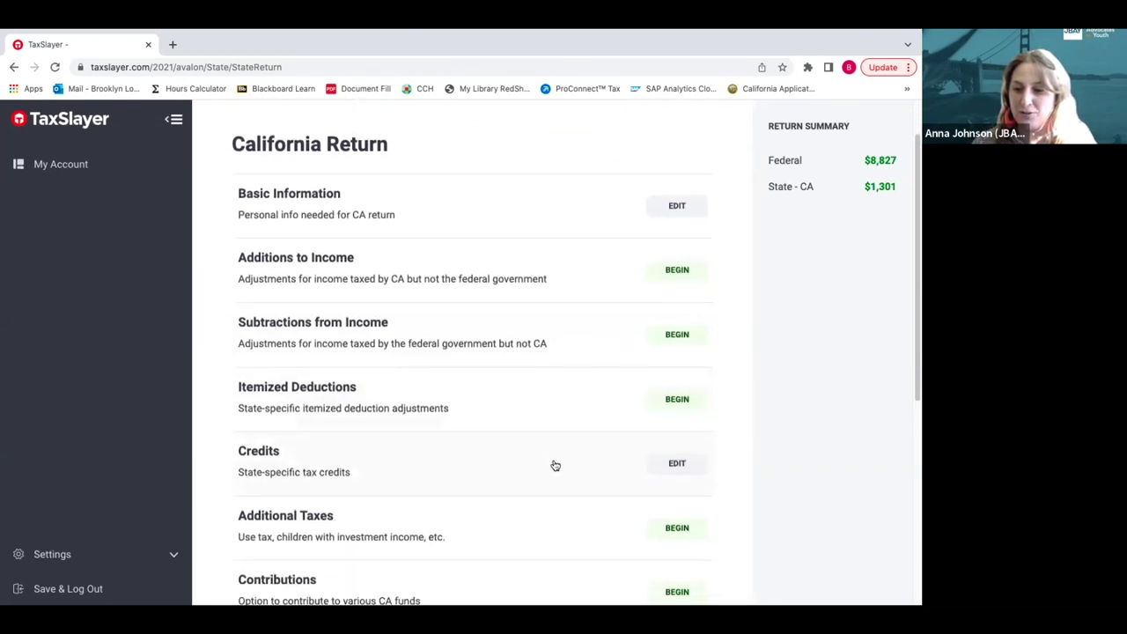
scroll(555, 464, down, 2)
scroll(663, 431, down, 3)
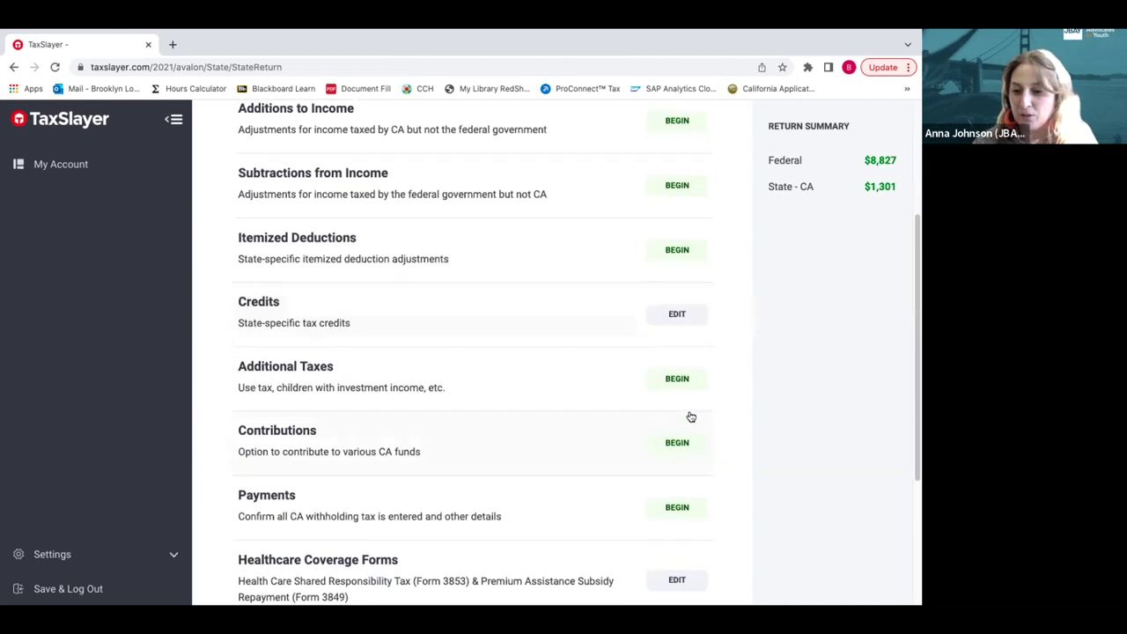
scroll(692, 416, down, 3)
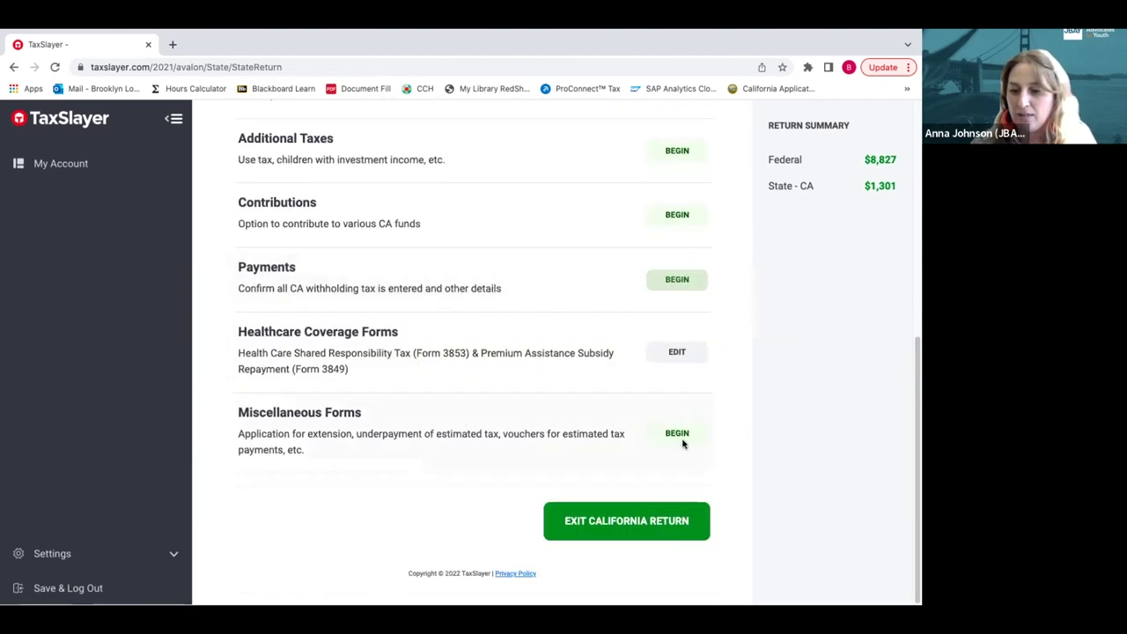
Exit the California return, review the $8,827 federal refund summary, and continue to e-filing
click(649, 523)
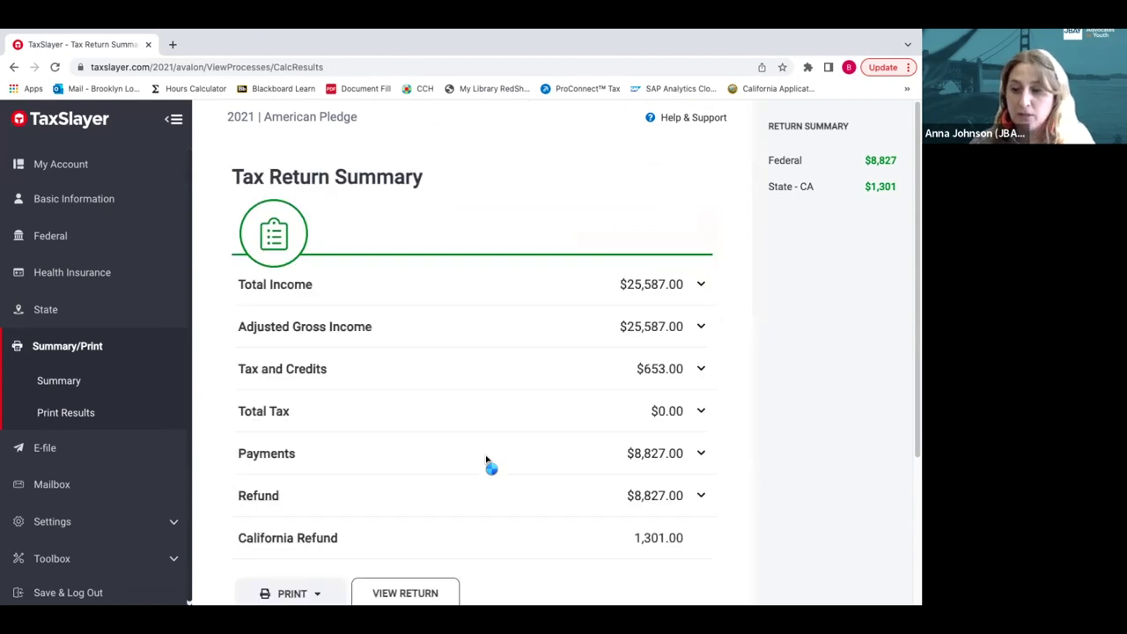
scroll(489, 458, down, 2)
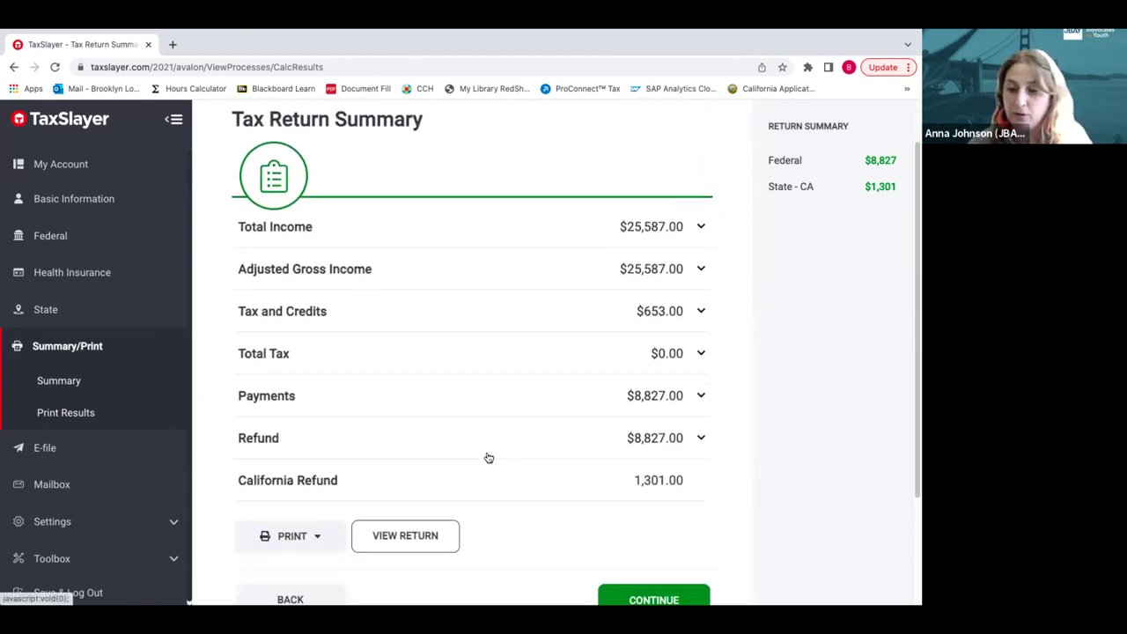
scroll(594, 490, down, 1)
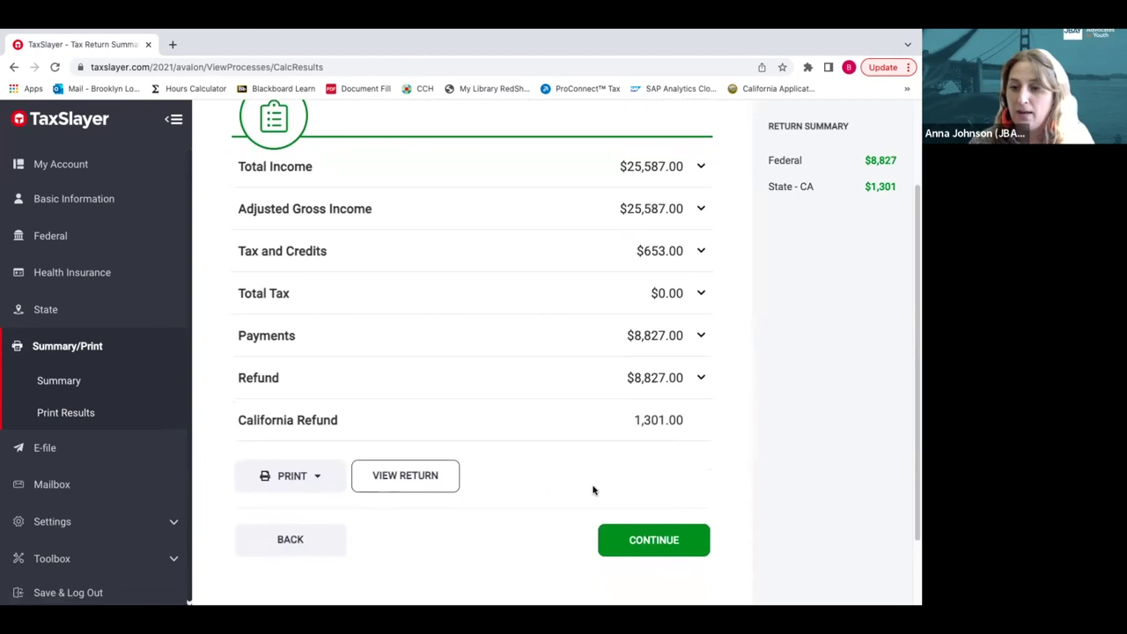
click(635, 538)
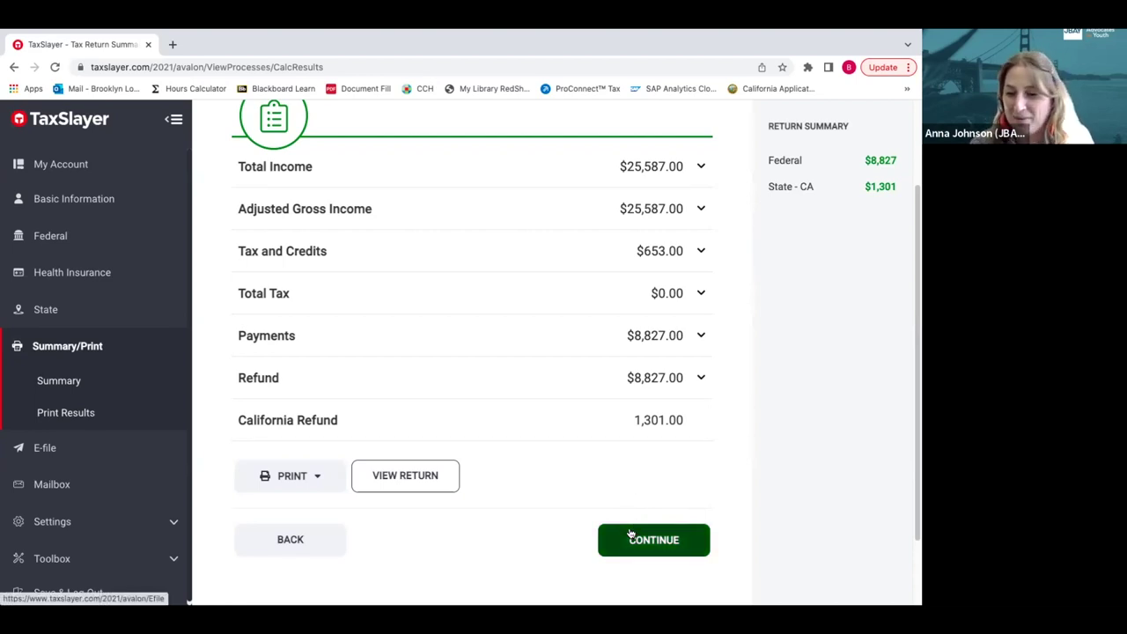
Choose email verification for the account and send the verification link
click(401, 300)
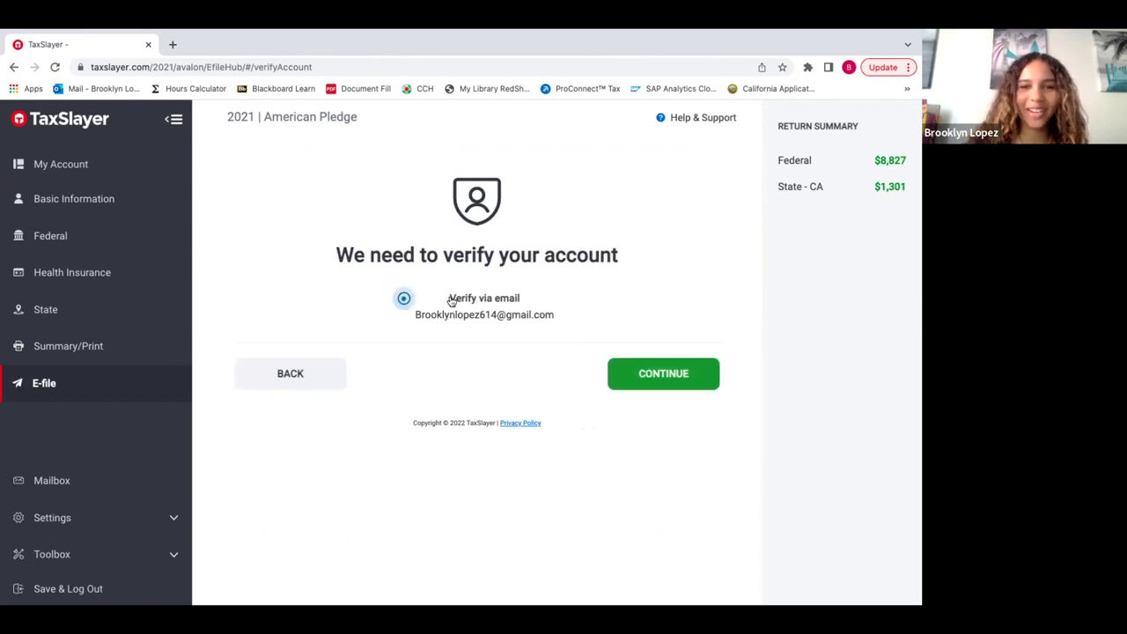
click(661, 387)
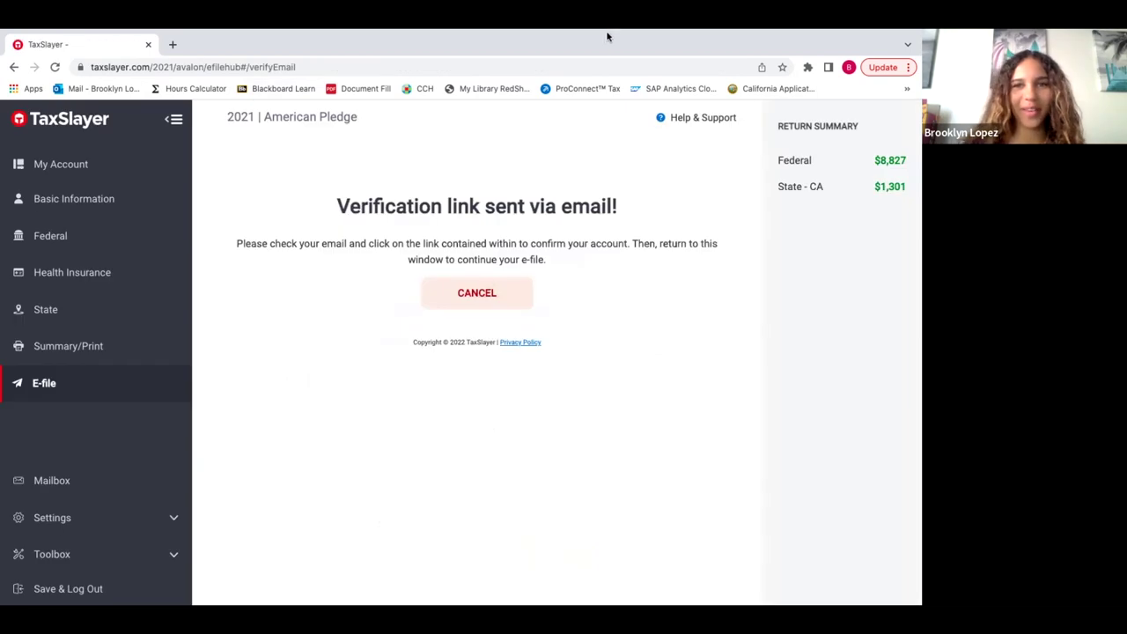
mouse_move(261, 34)
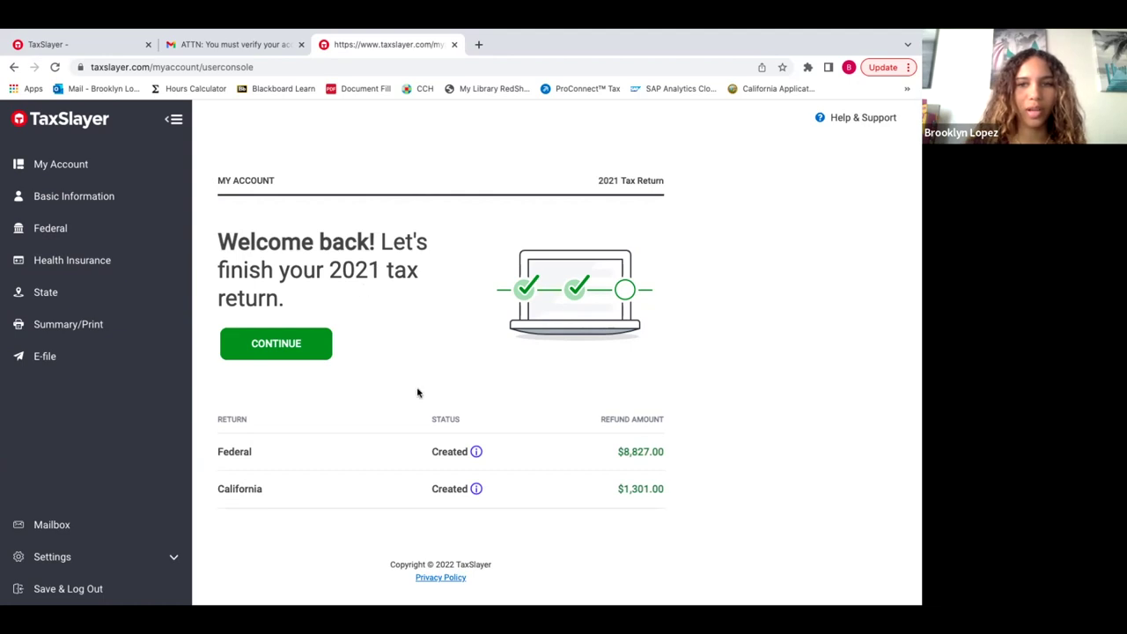
Resume the 2021 return, confirm it is done and ready to file, and reach e-file details
click(296, 345)
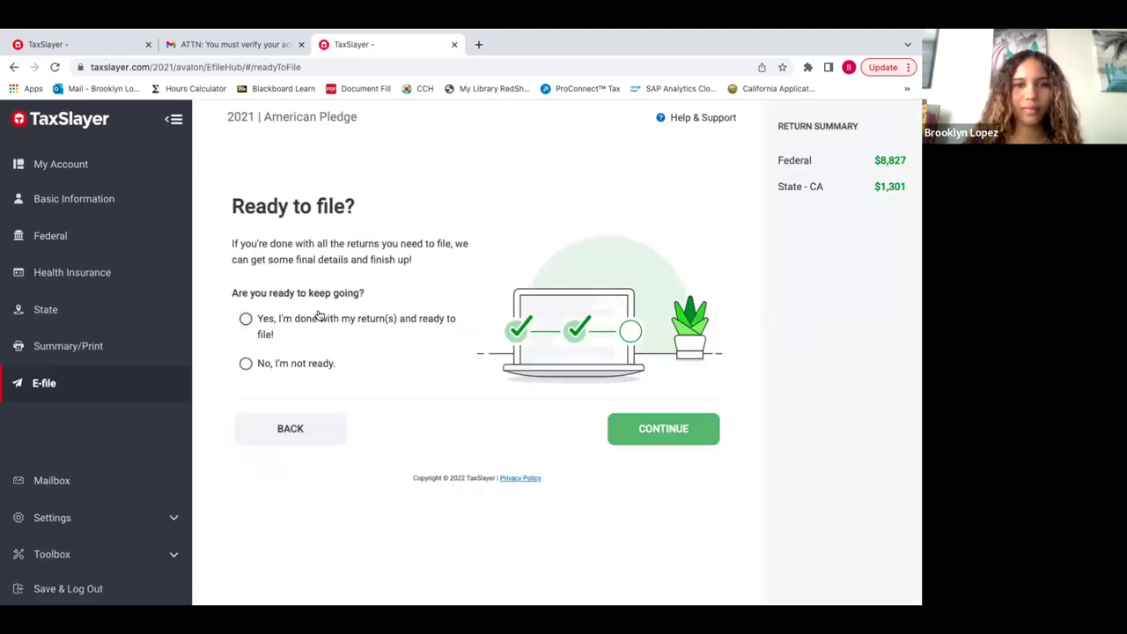
click(284, 322)
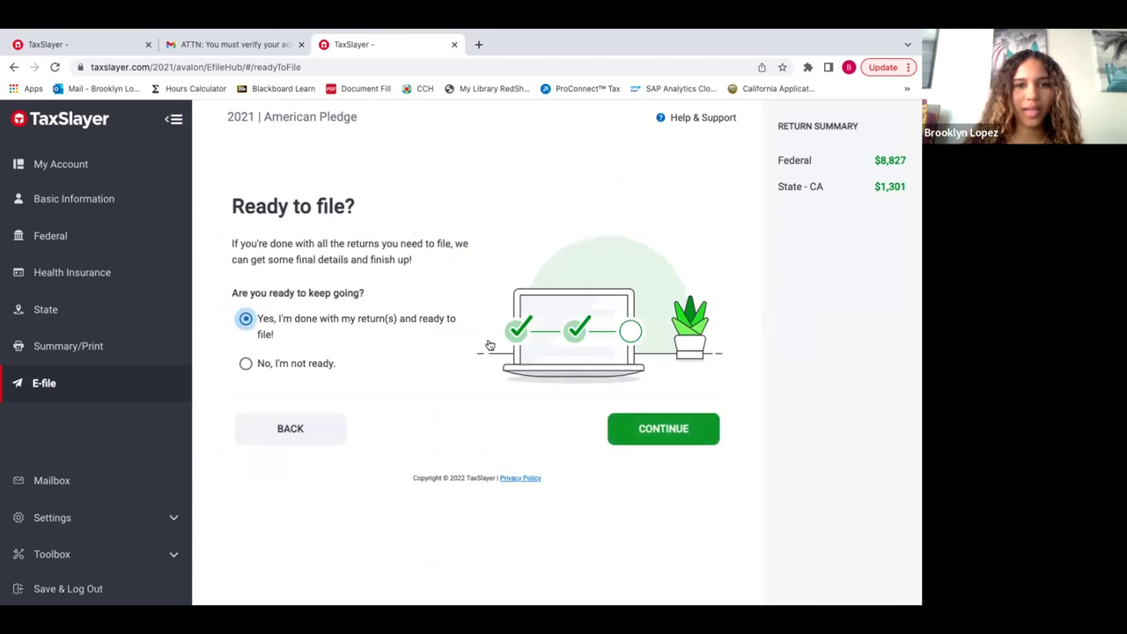
click(705, 435)
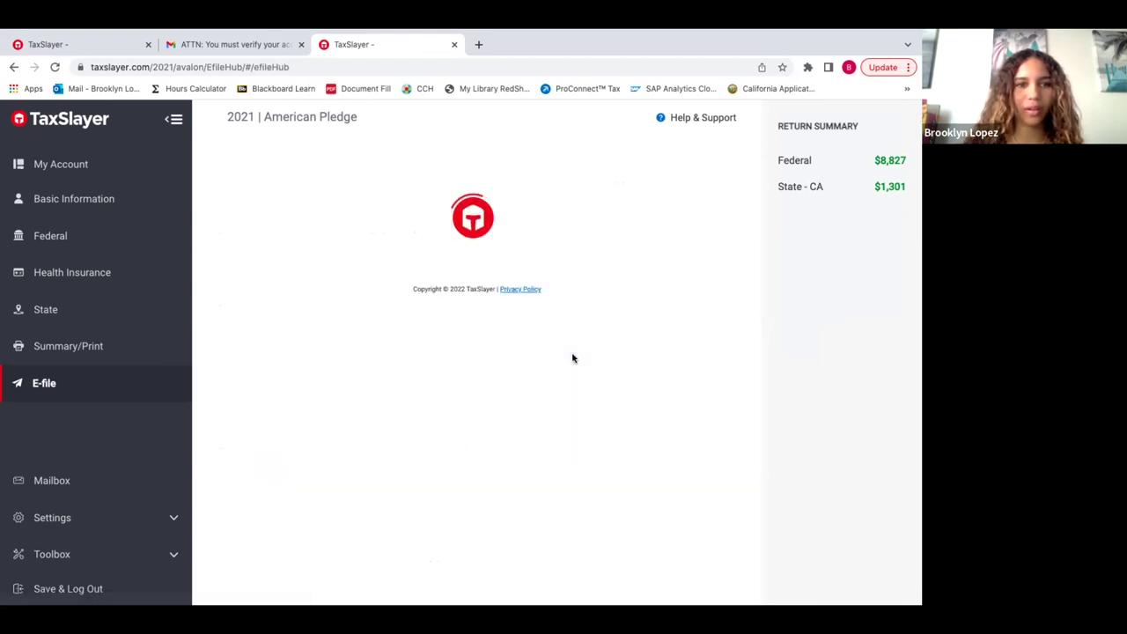
scroll(527, 406, down, 2)
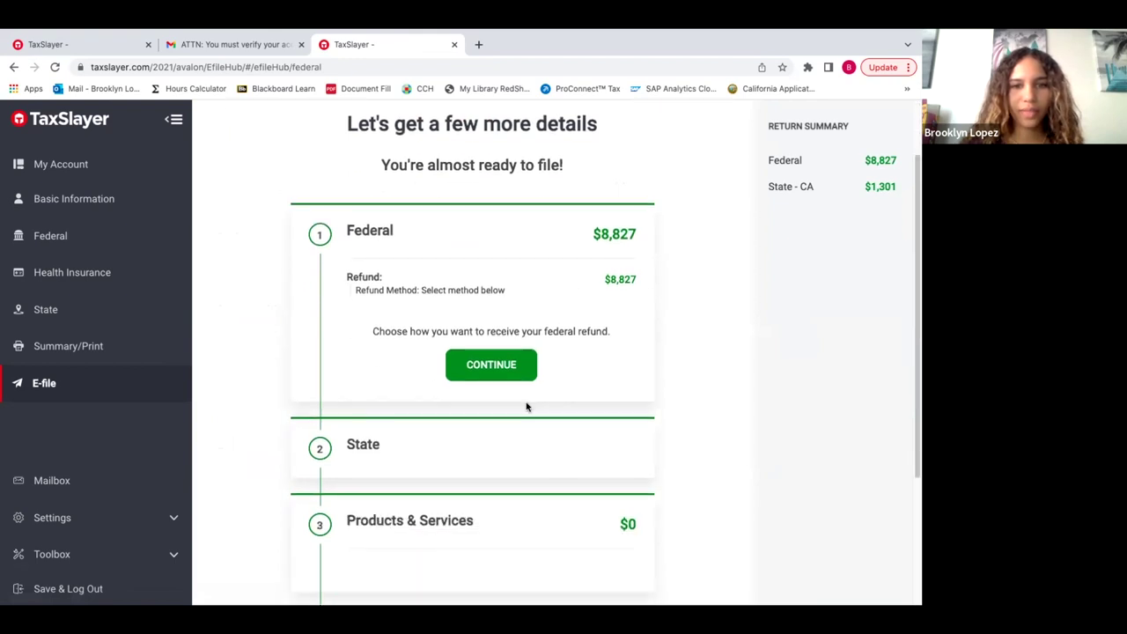
scroll(527, 406, up, 1)
scroll(526, 406, down, 1)
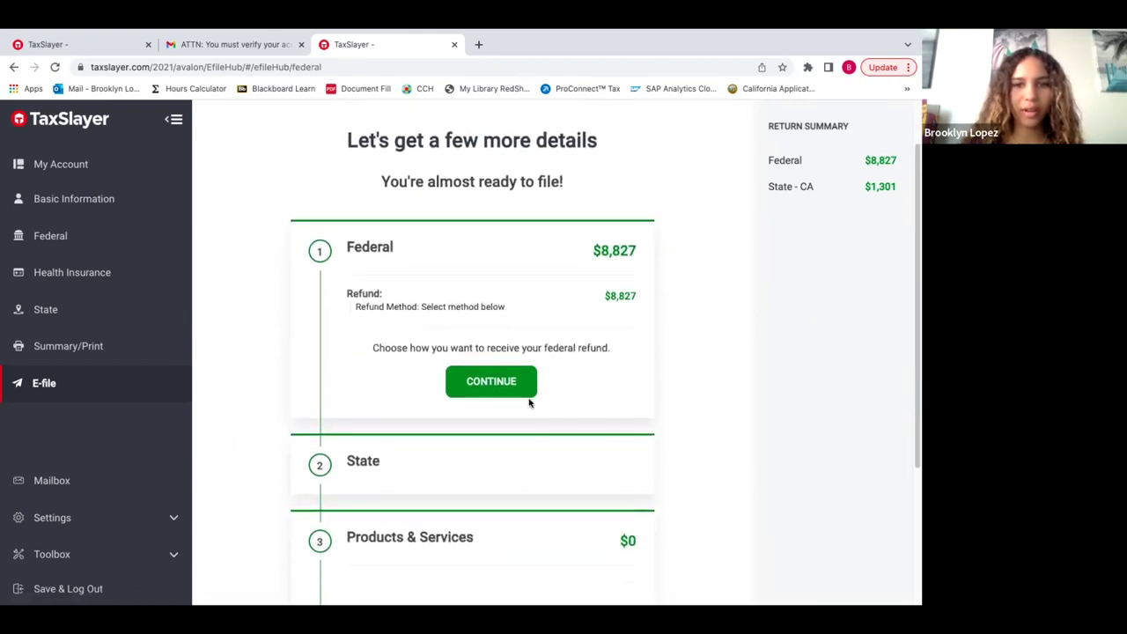
scroll(480, 370, down, 2)
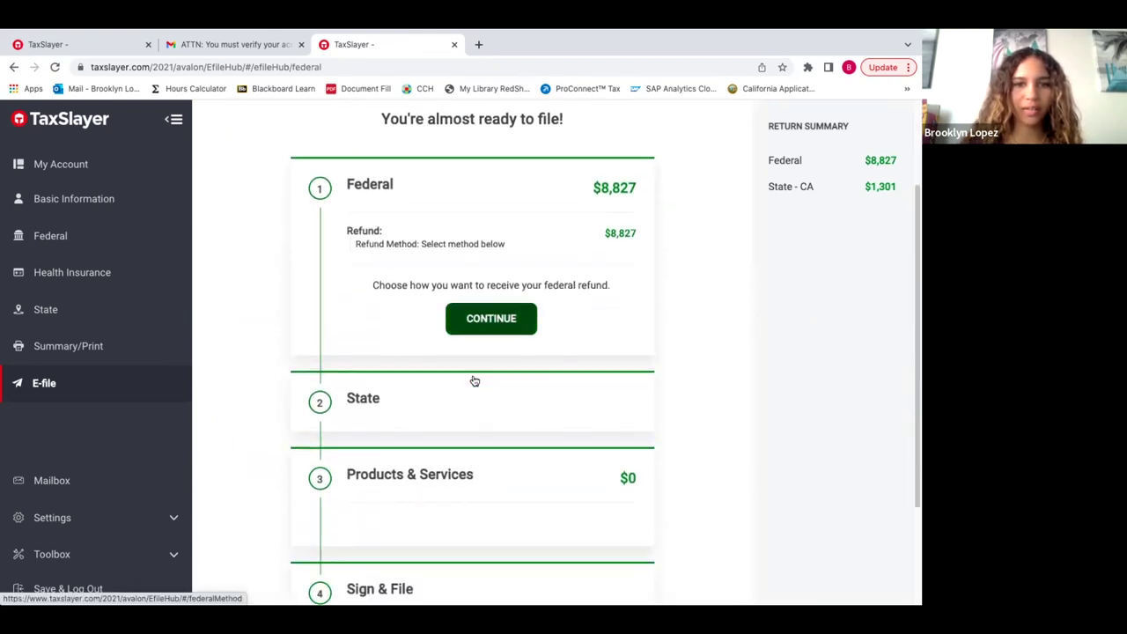
Set Direct deposit as the refund method on both the Federal and State Refund Method pages
click(488, 319)
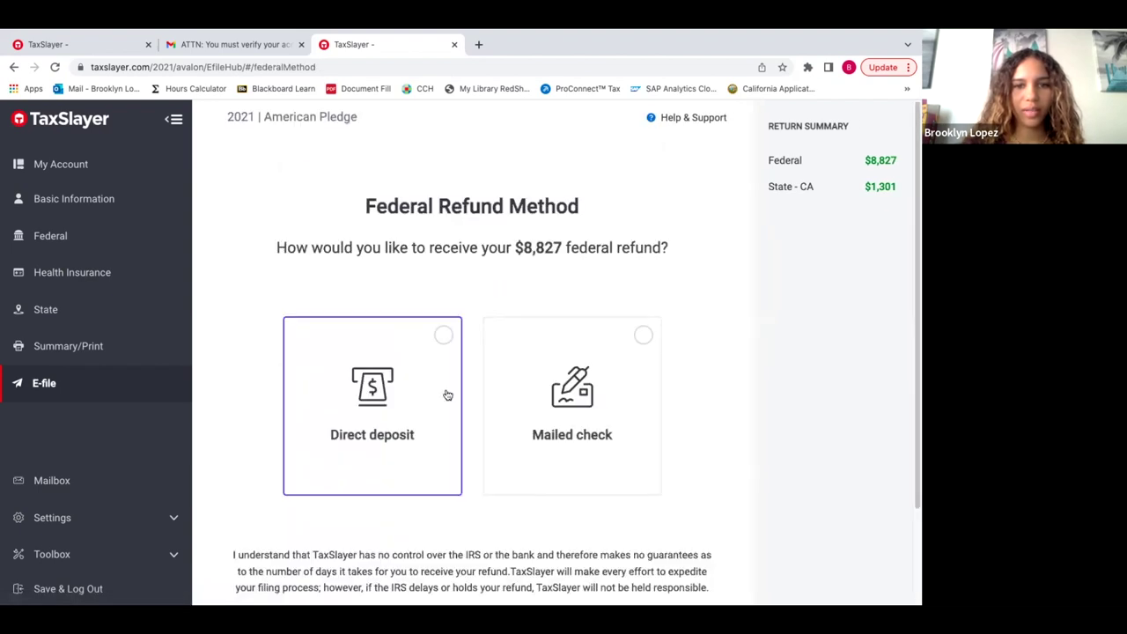
scroll(529, 247, down, 2)
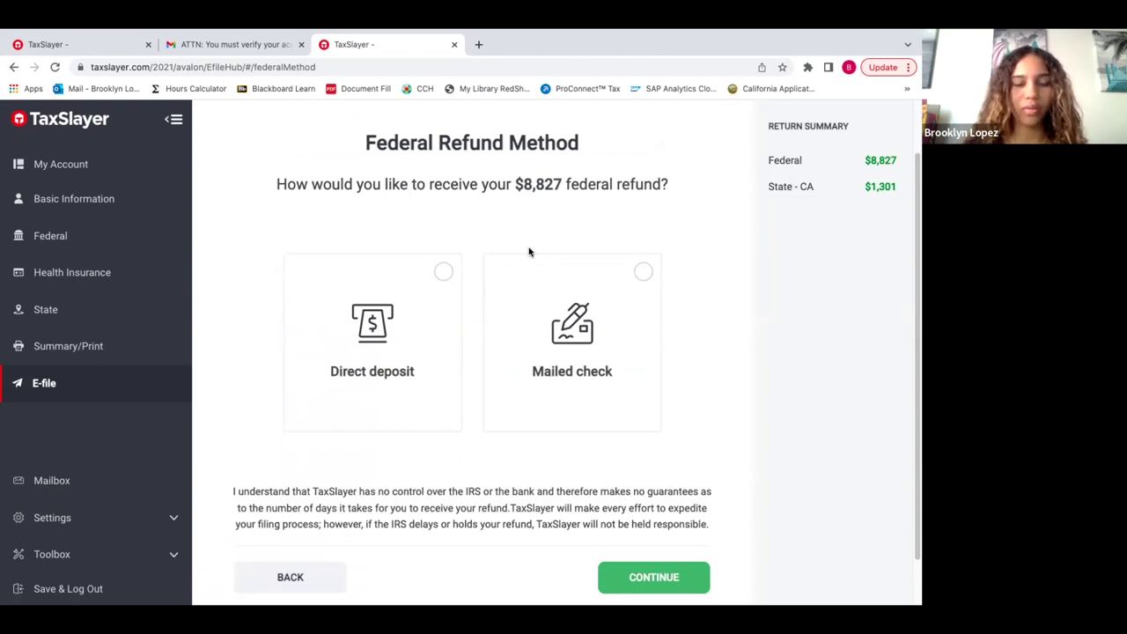
scroll(449, 237, down, 1)
scroll(472, 185, up, 1)
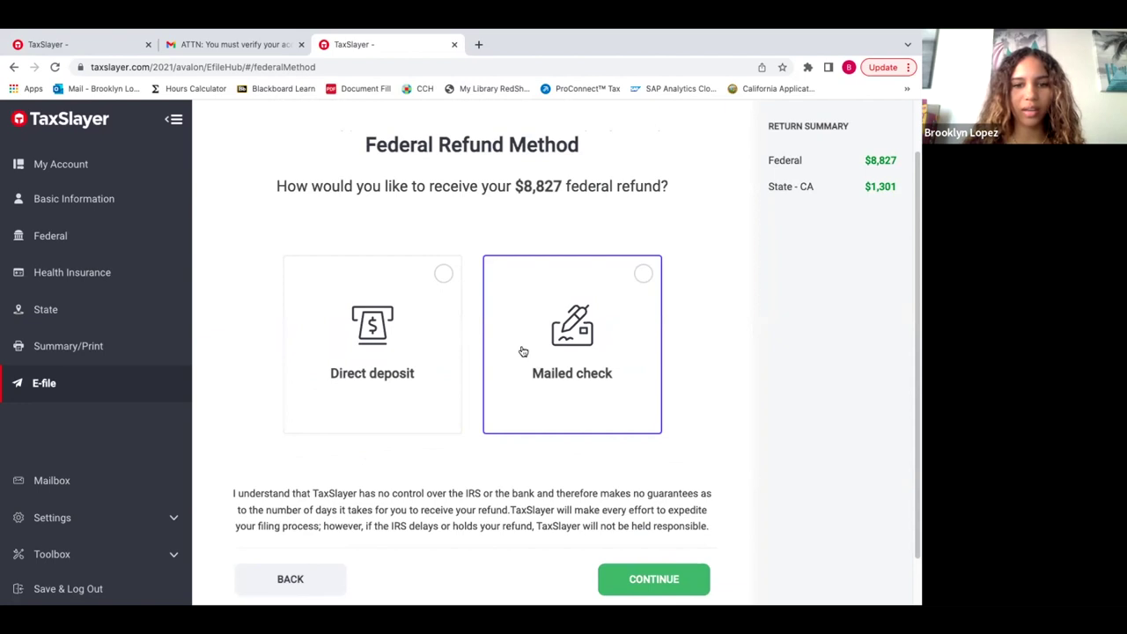
click(363, 357)
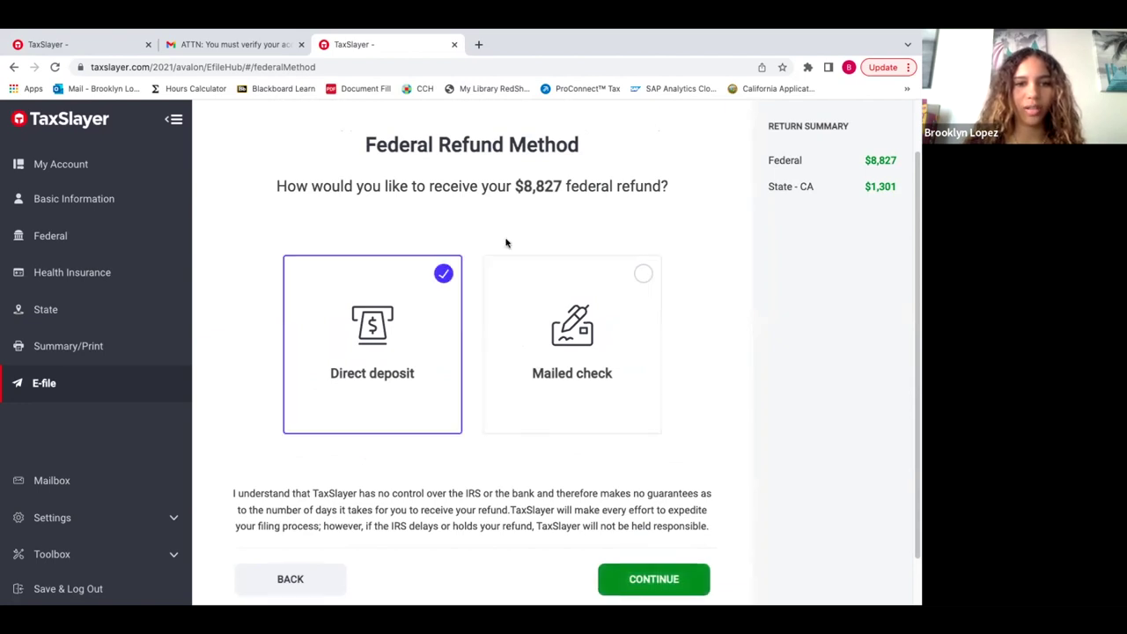
scroll(529, 282, down, 2)
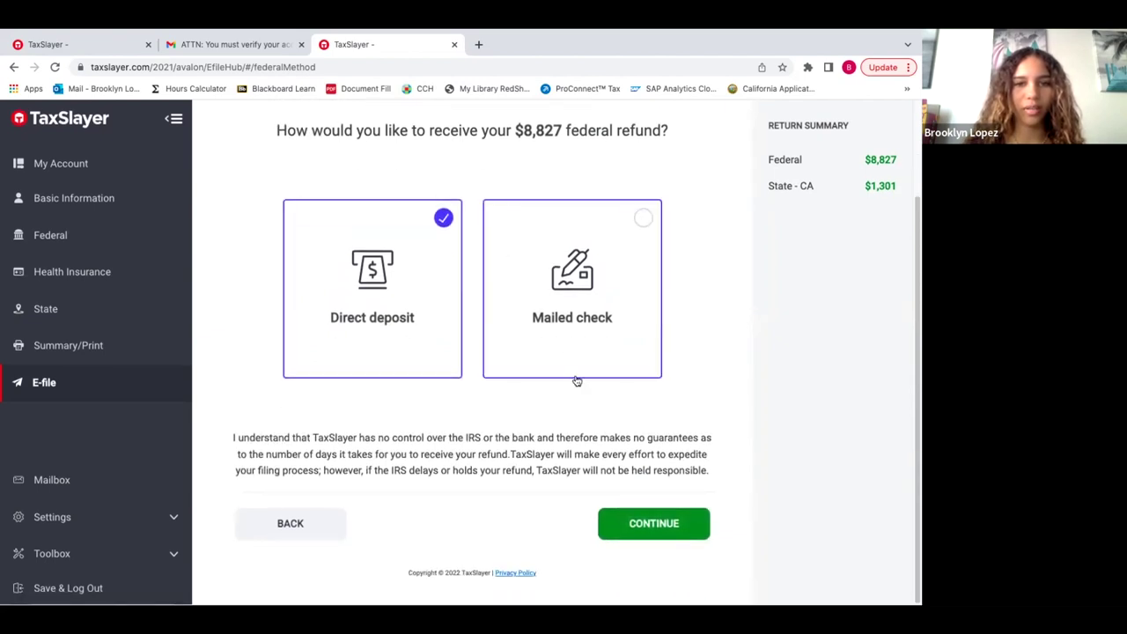
click(660, 526)
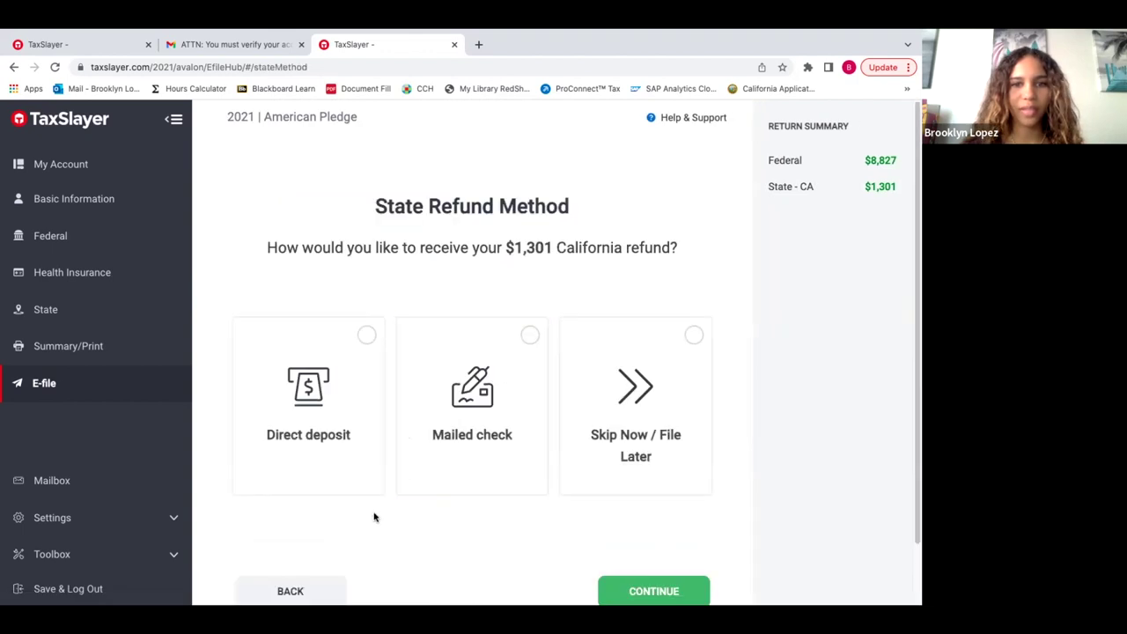
scroll(432, 352, down, 1)
click(302, 370)
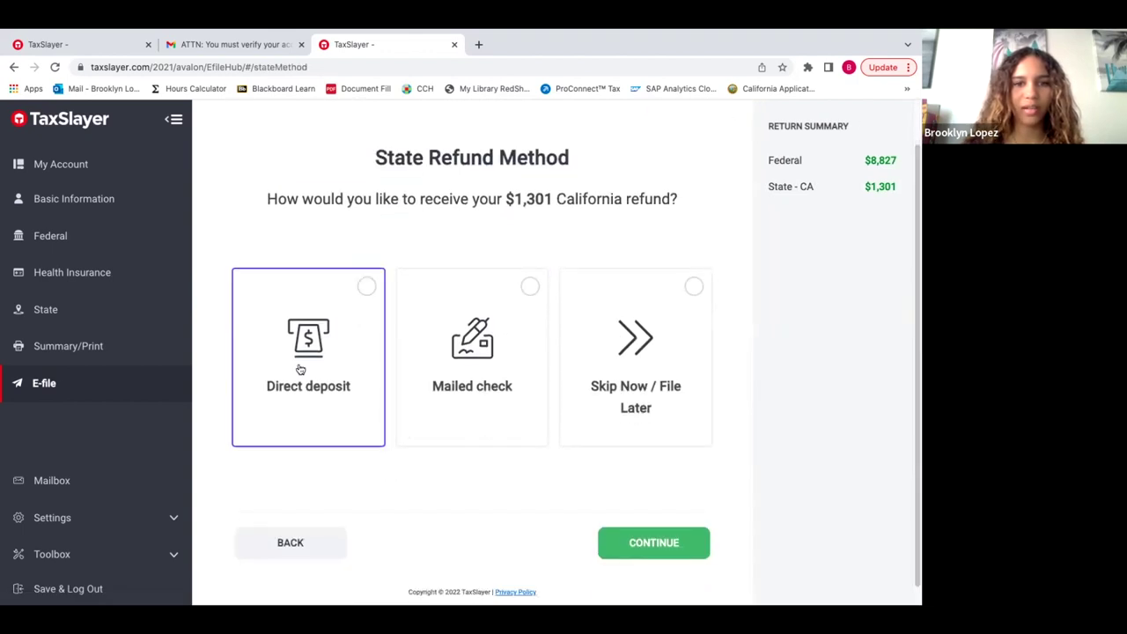
Confirm the state refund method, accept the free products and services, and reach the savings bond question
click(646, 546)
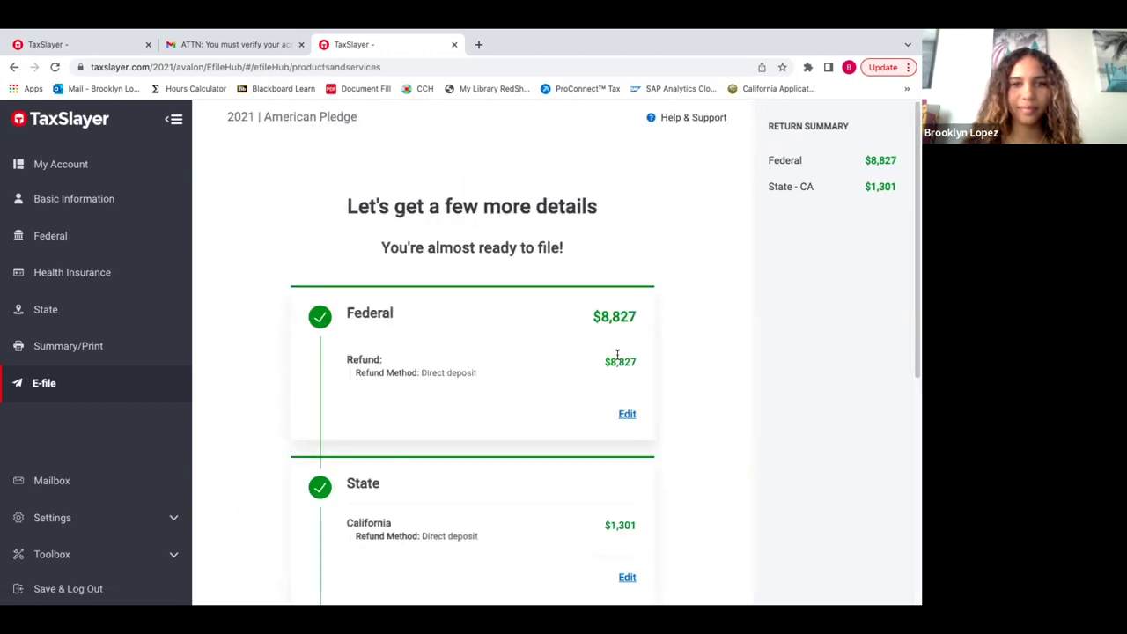
scroll(618, 357, down, 2)
scroll(618, 359, down, 1)
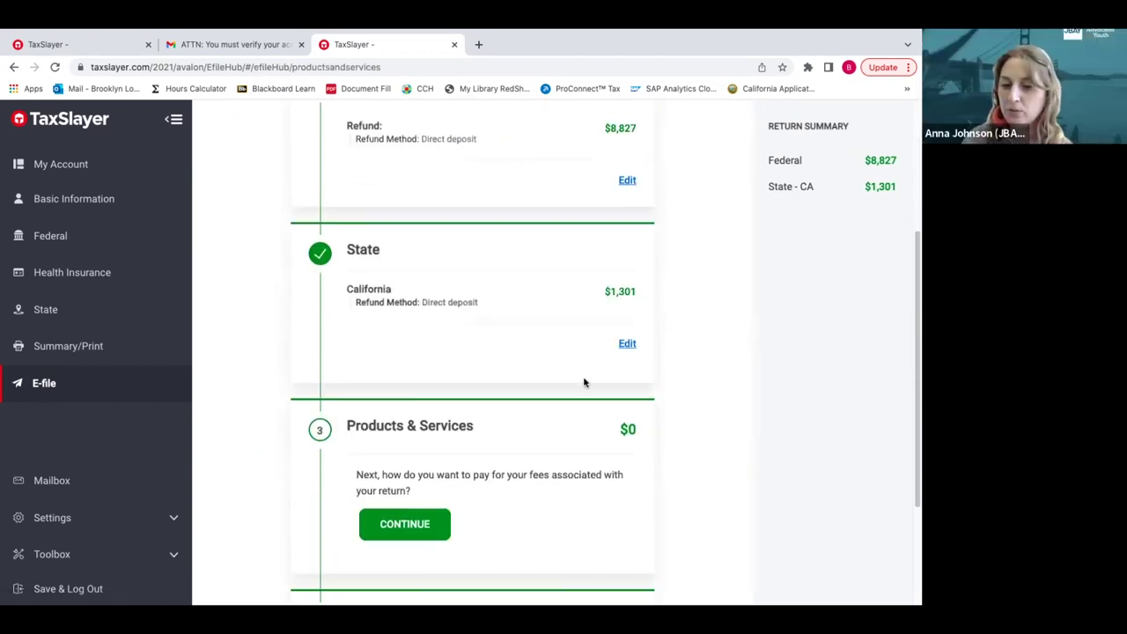
scroll(584, 383, down, 1)
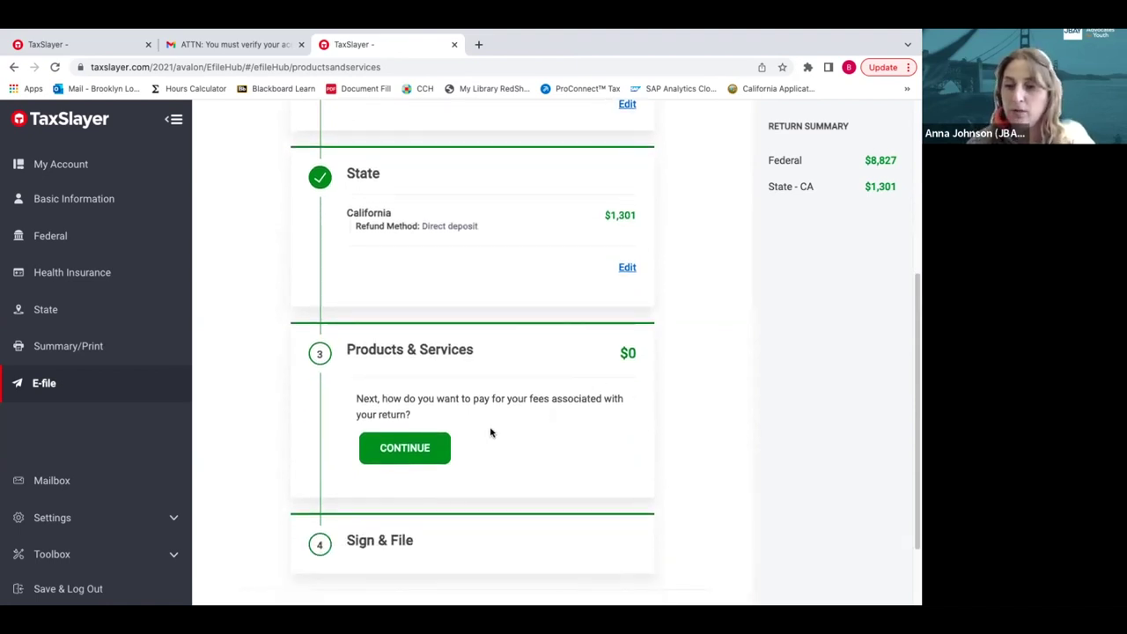
scroll(491, 432, down, 1)
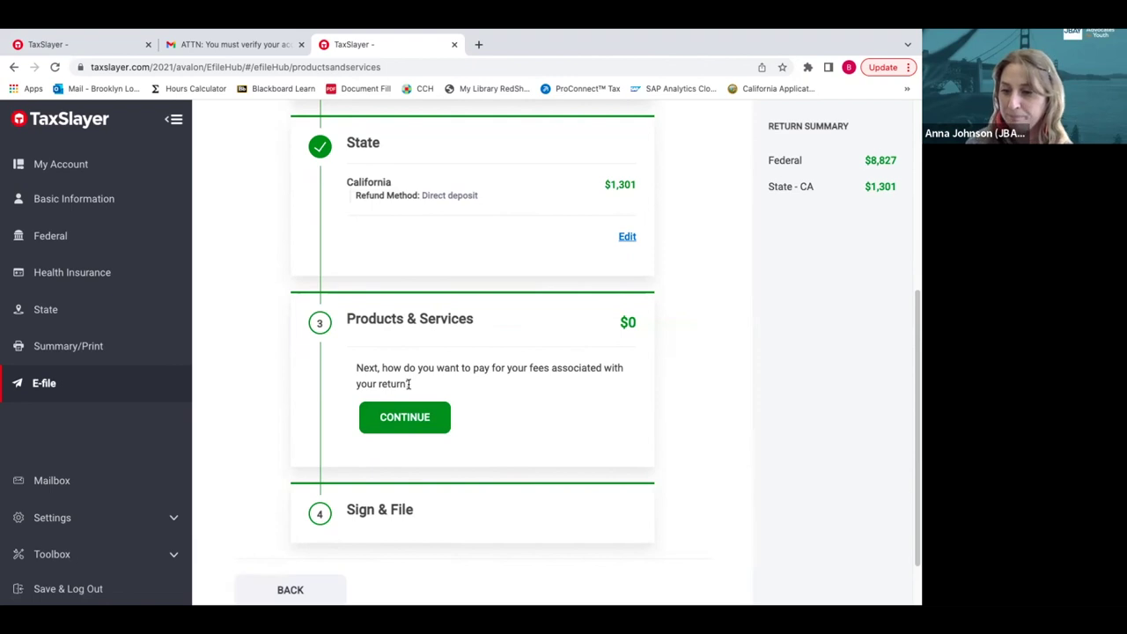
click(406, 415)
click(471, 437)
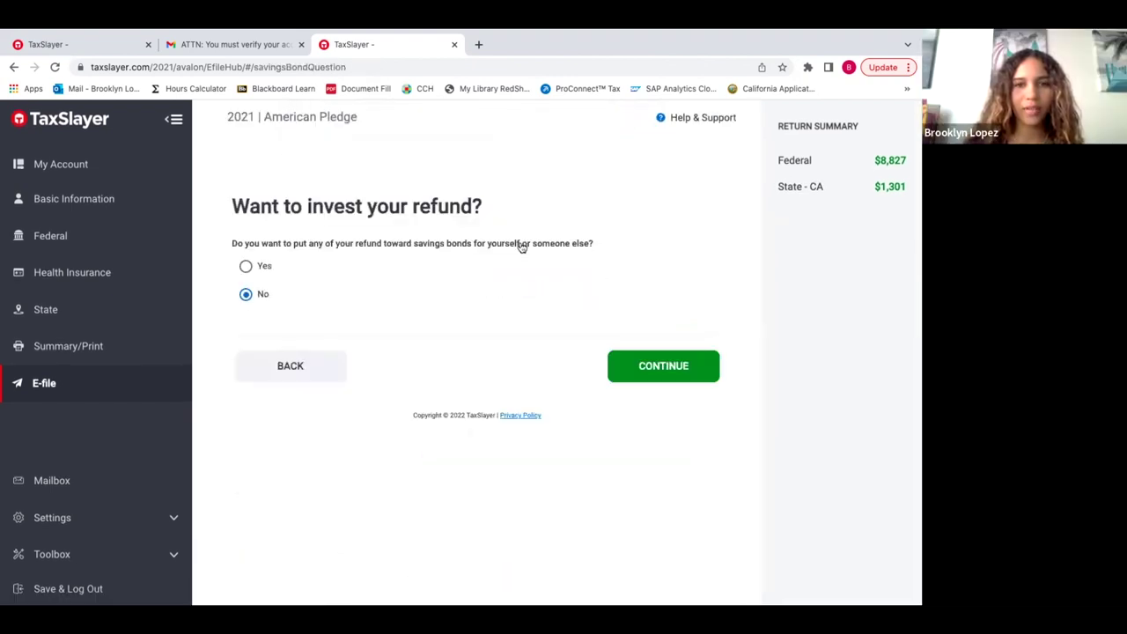
Decline savings bonds, deposit the whole federal refund into one account, and nickname it 'Union'
click(655, 377)
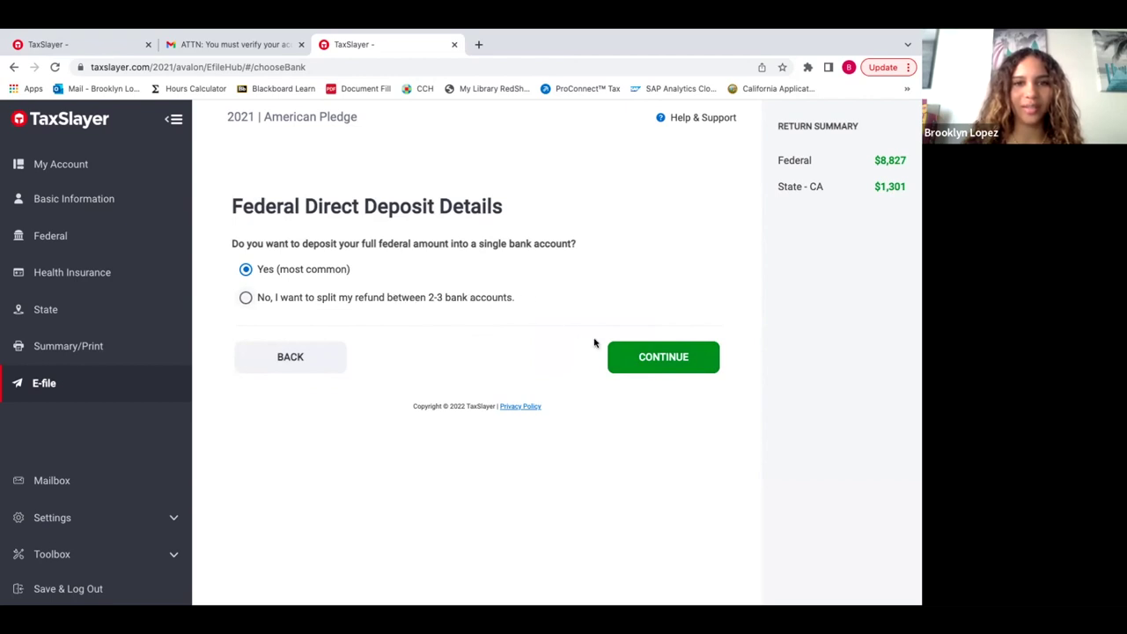
click(679, 360)
click(325, 288)
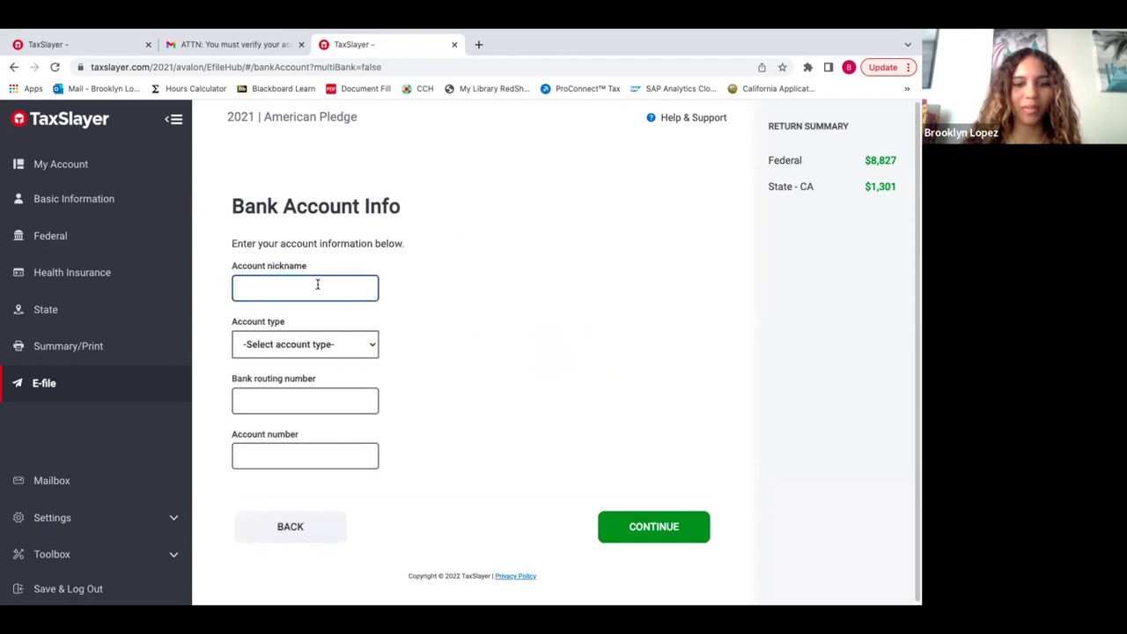
text(Union)
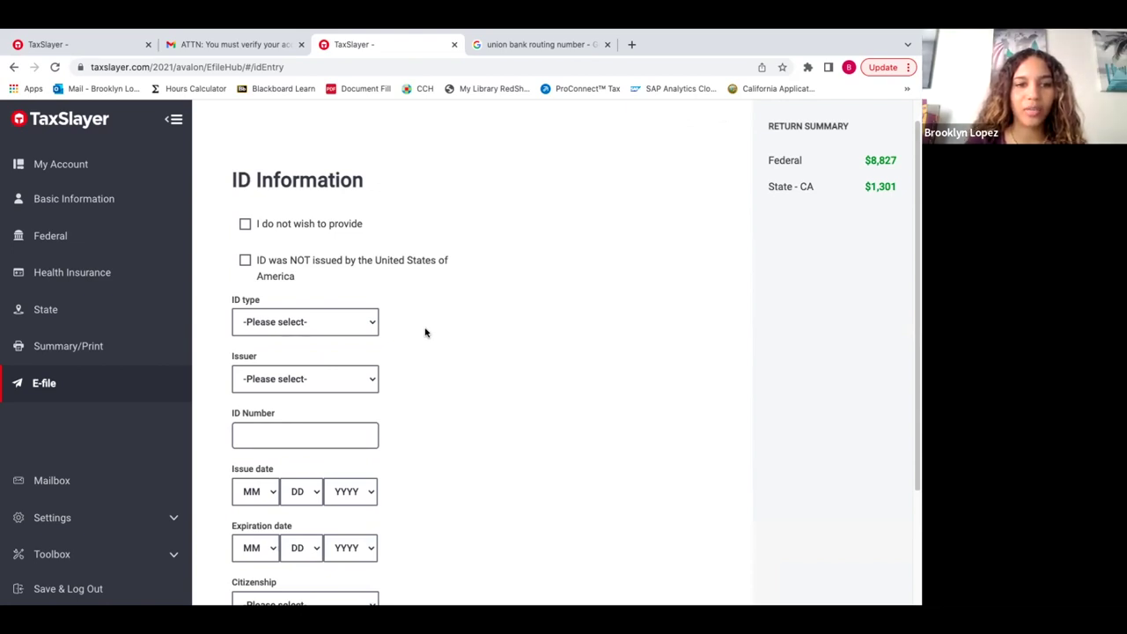
Review the ID Information form and pick the type of identification
scroll(425, 332, down, 1)
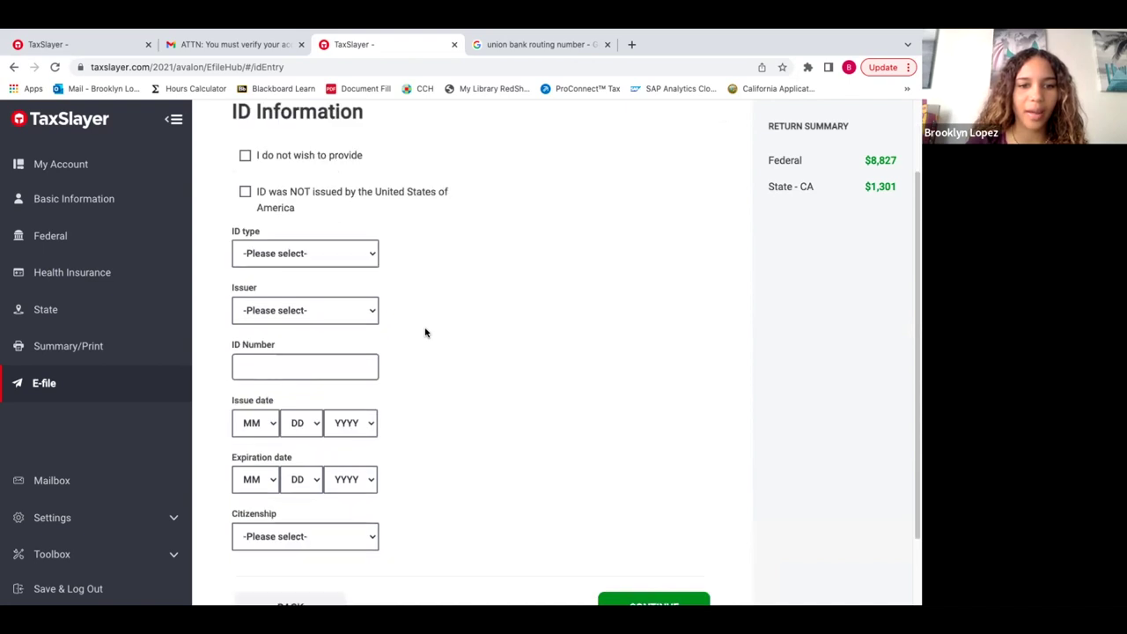
scroll(426, 332, down, 1)
scroll(425, 332, up, 2)
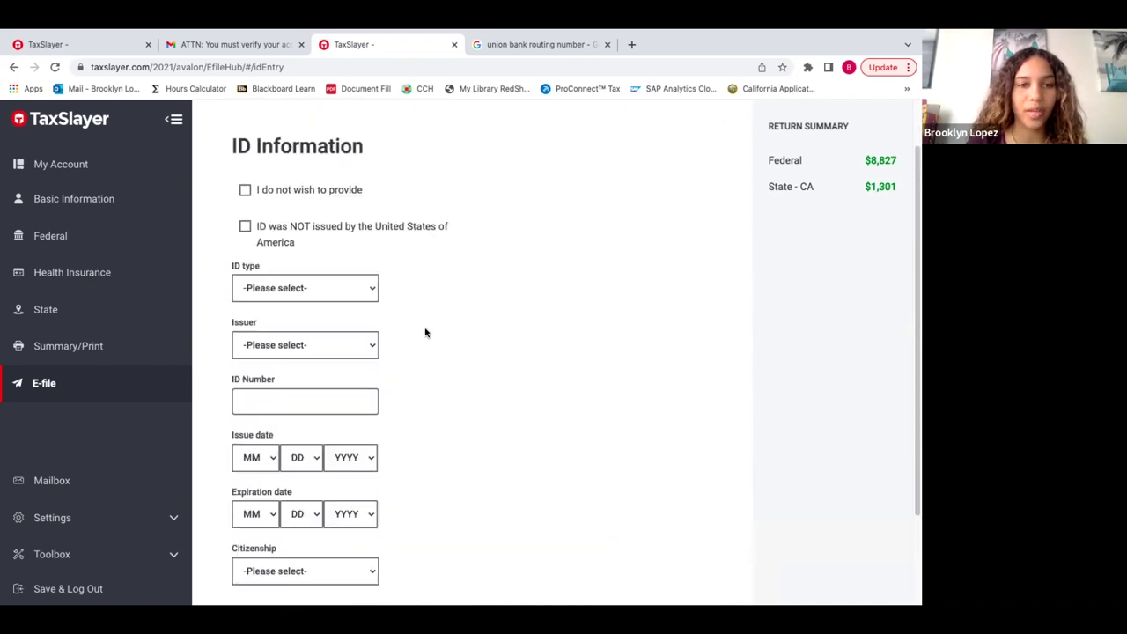
scroll(425, 332, down, 1)
scroll(425, 332, up, 1)
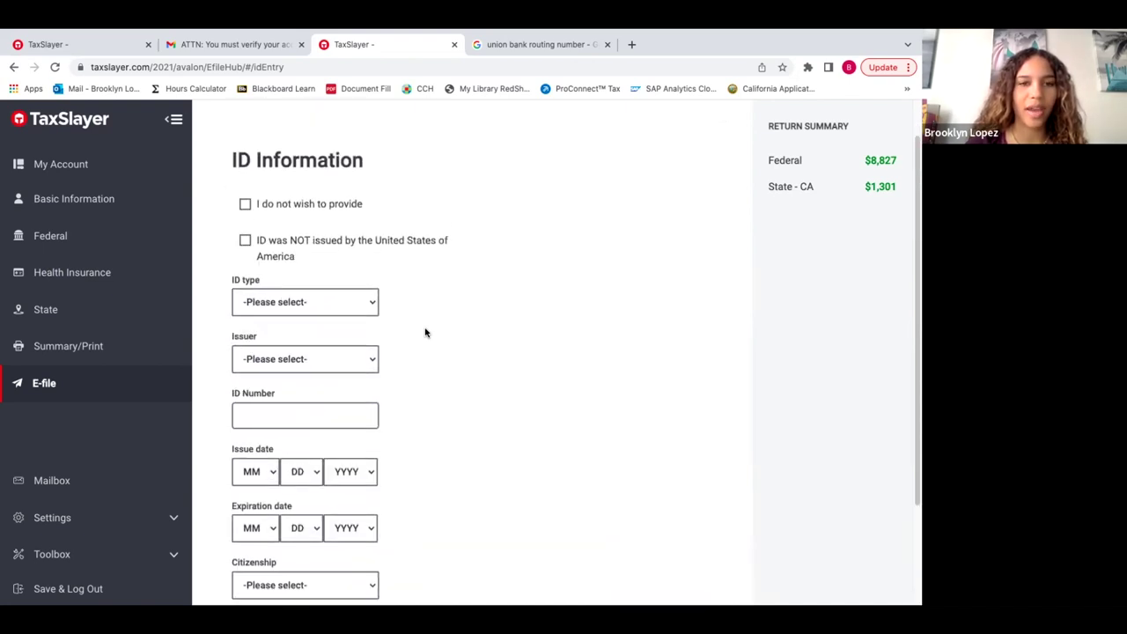
scroll(426, 332, down, 1)
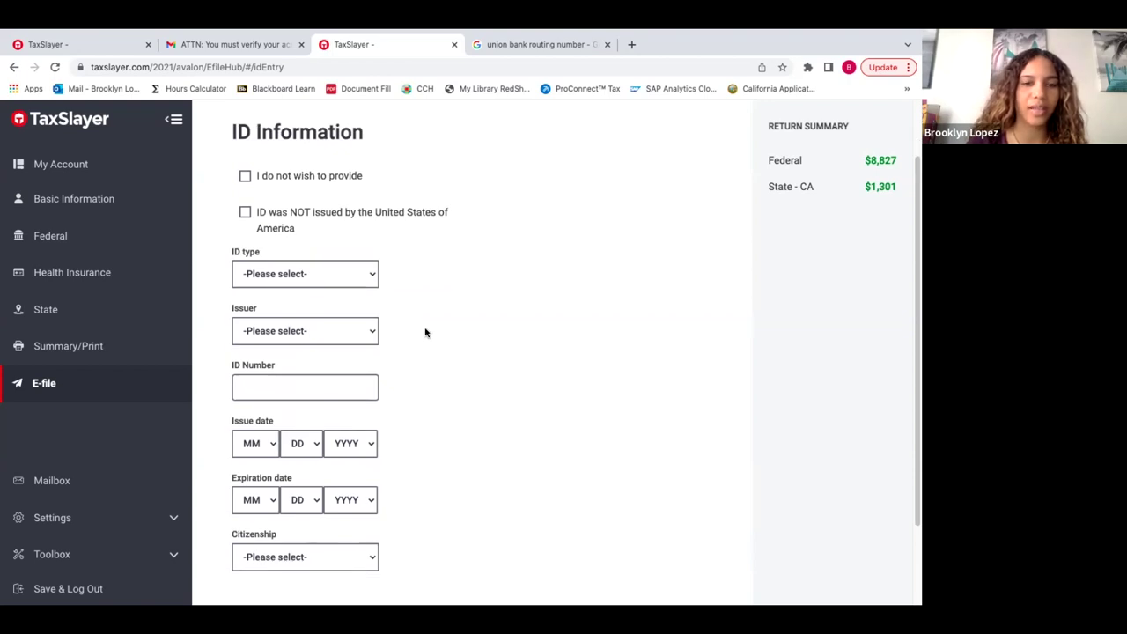
scroll(425, 332, up, 1)
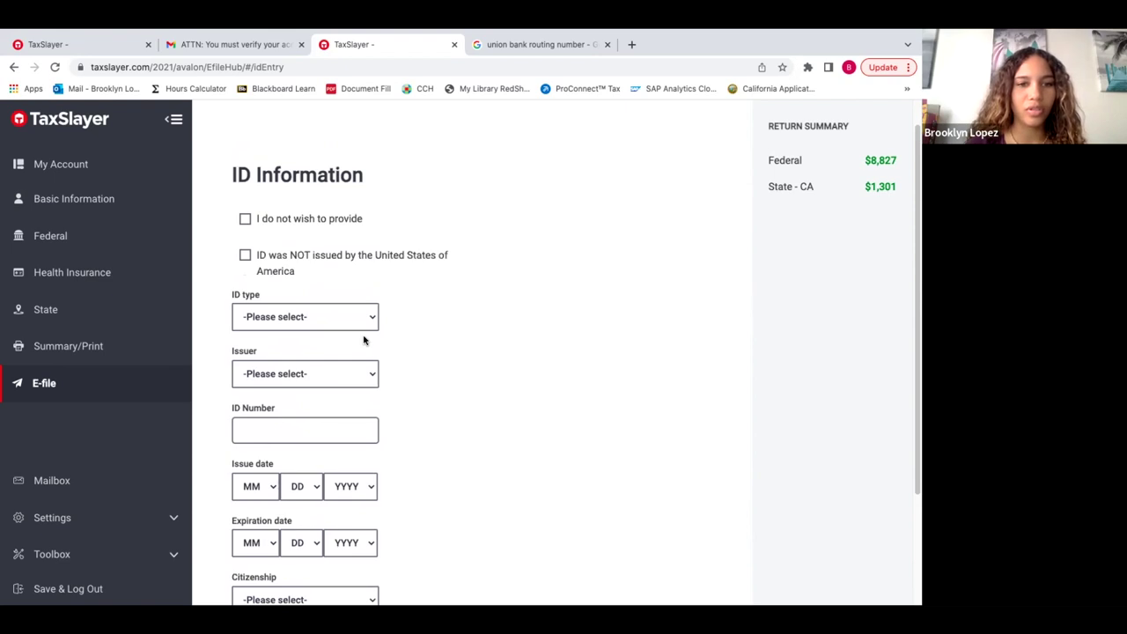
click(350, 319)
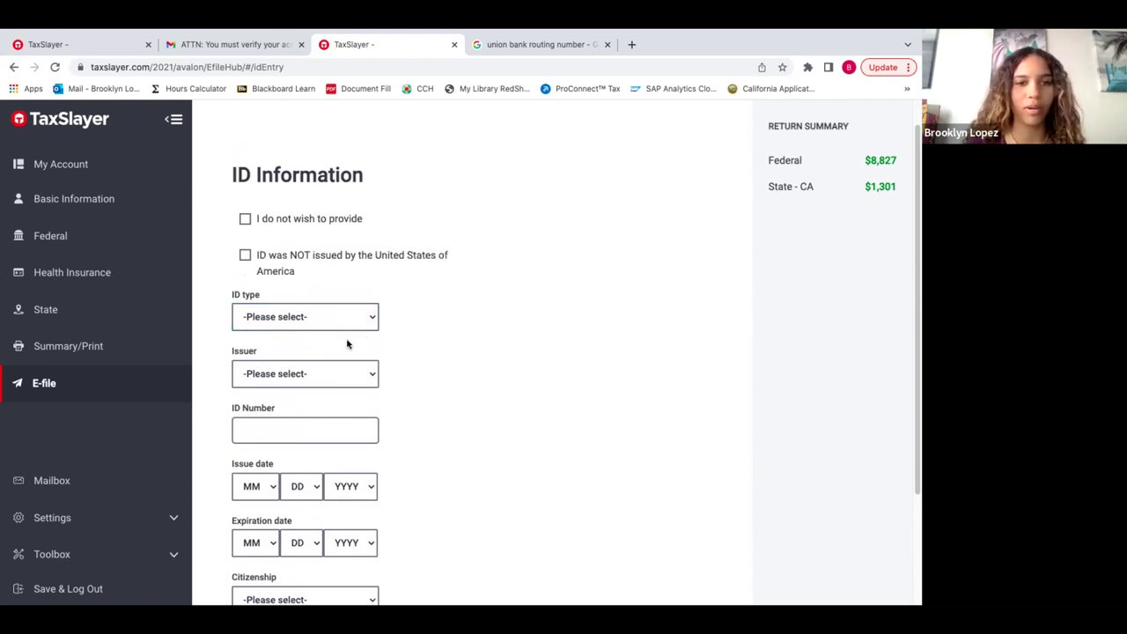
click(299, 326)
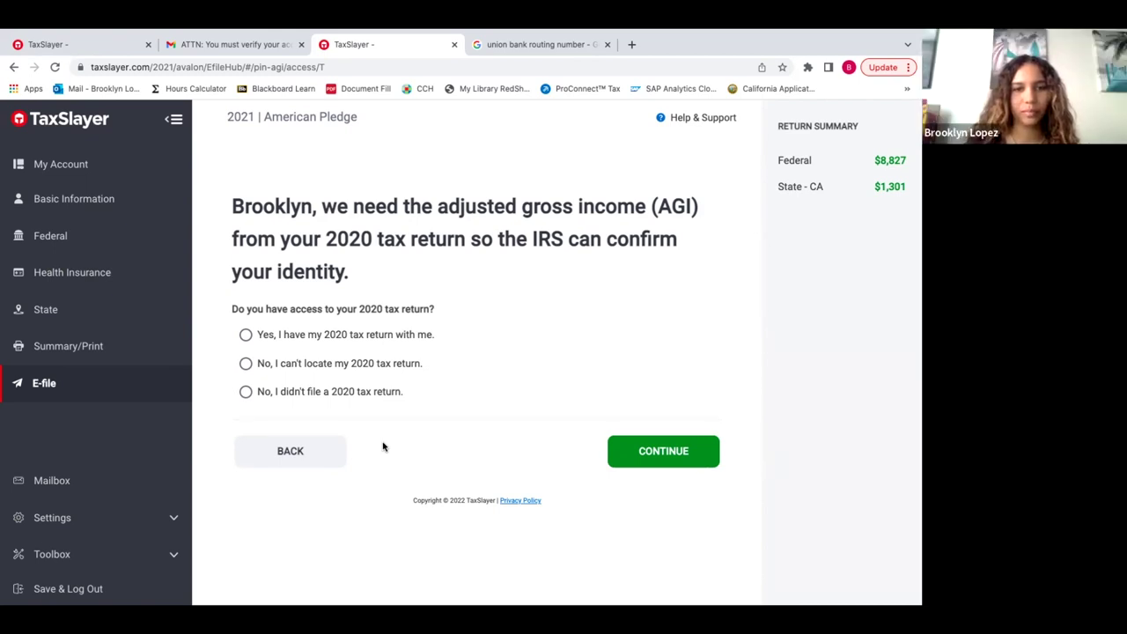
Mark last year's return as a Form 1040, then submit and confirm the 2020 AGI
click(248, 364)
key(Return)
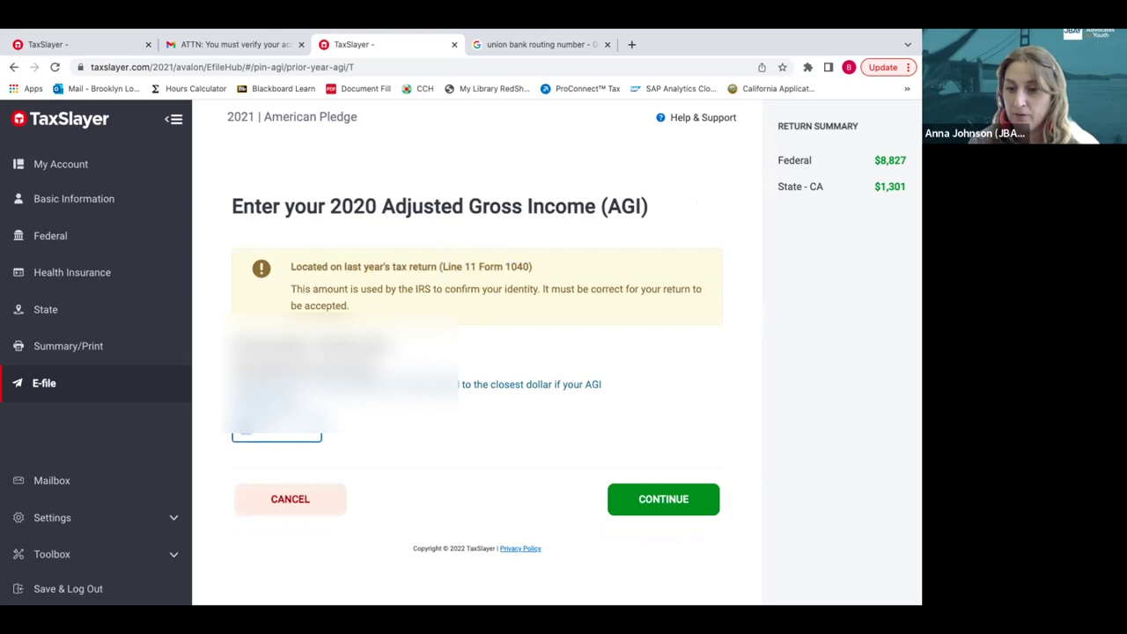
key(Return)
click(632, 460)
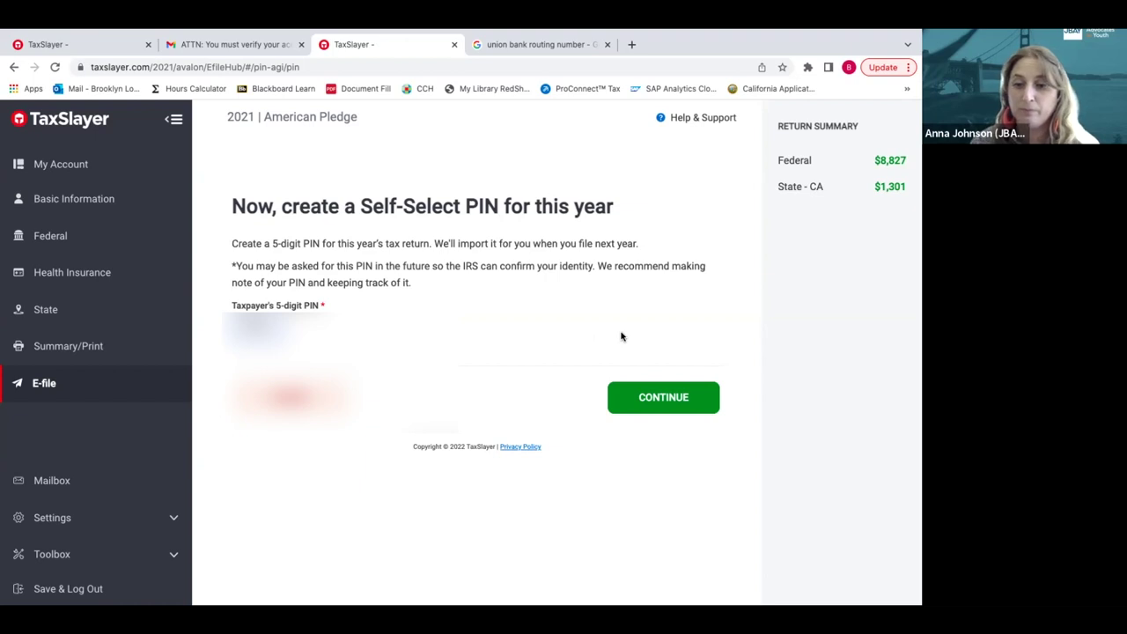
Save the Self-Select PIN to reach the Ready to File page marked "You're all set to file!"
click(644, 398)
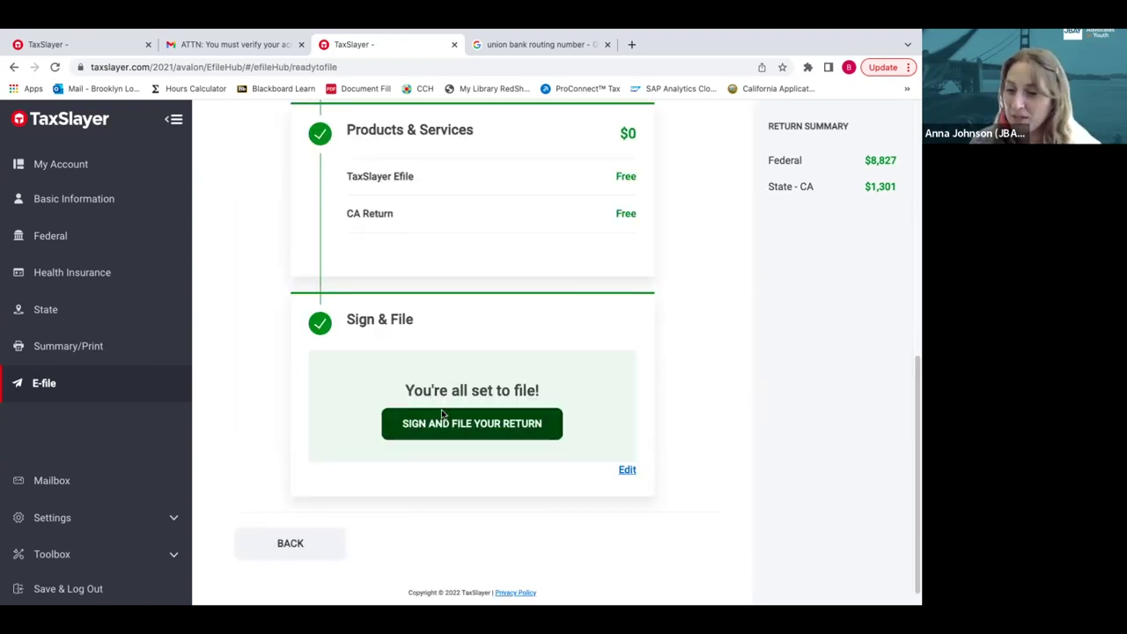